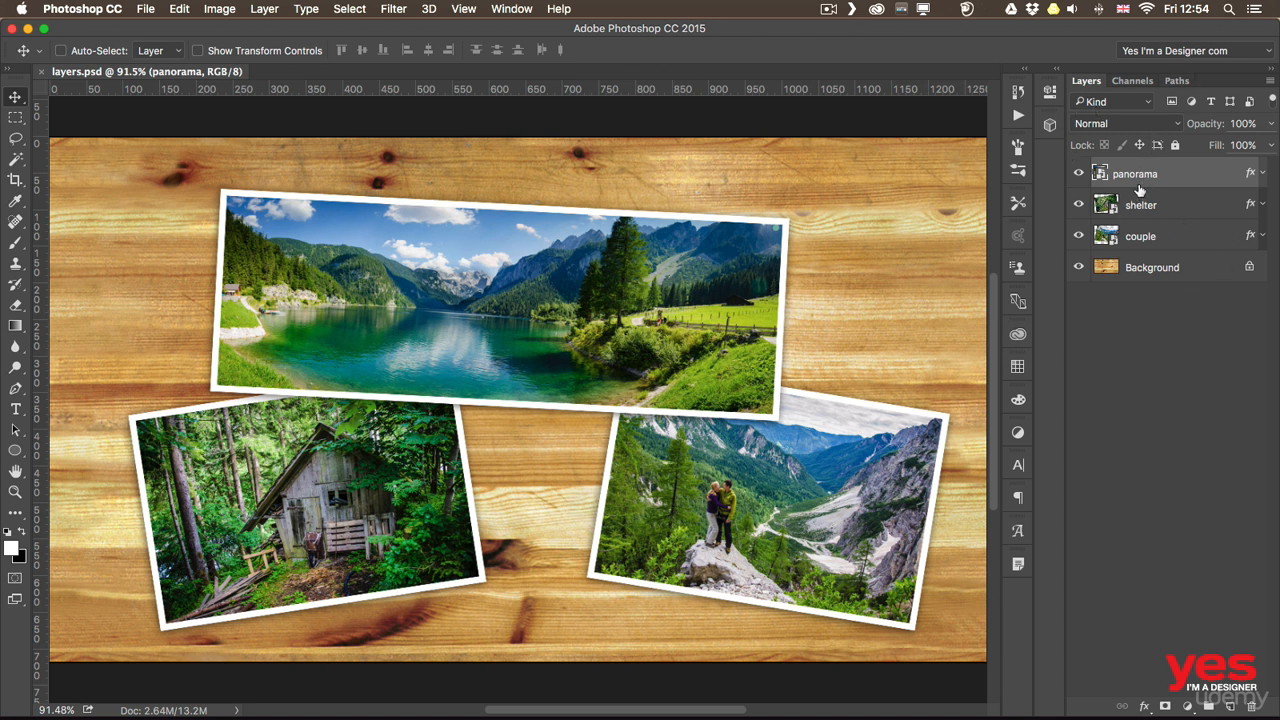
Step: Select the couple layer and move its photo slightly up-left, and select the panorama layer and move its photo down-right
click(1148, 215)
click(1152, 238)
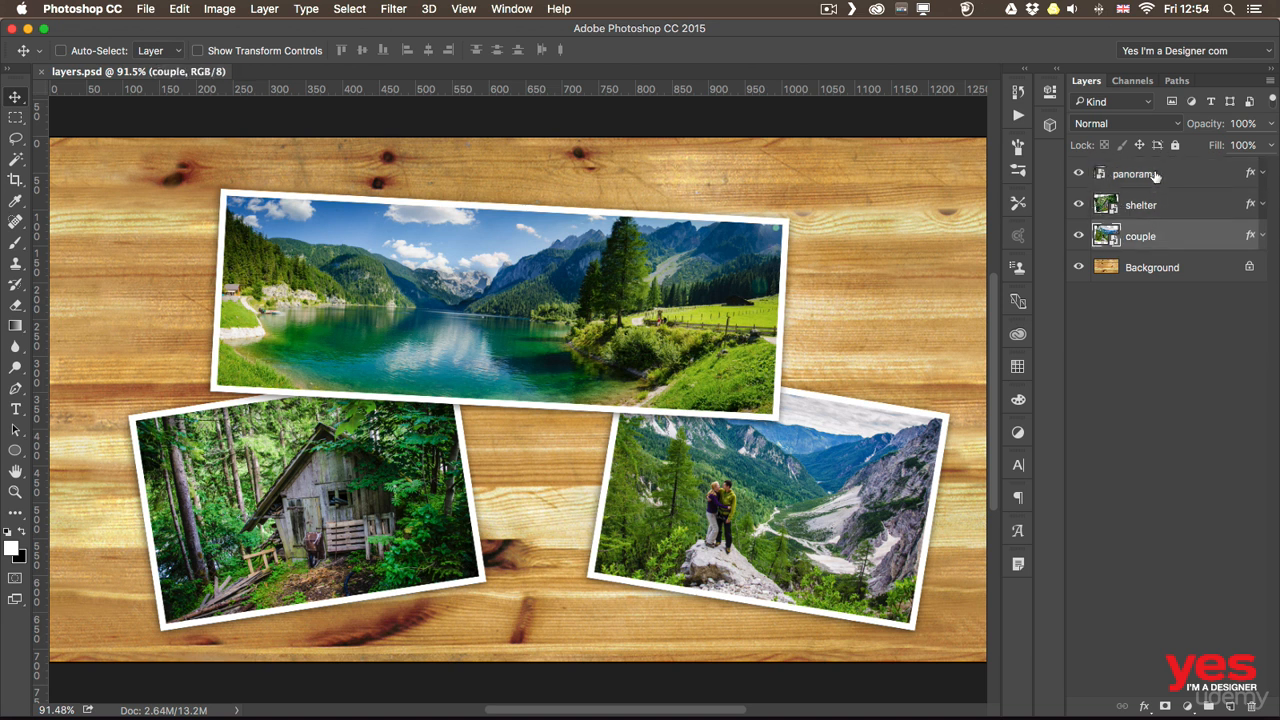
click(1155, 176)
click(1154, 204)
click(1141, 238)
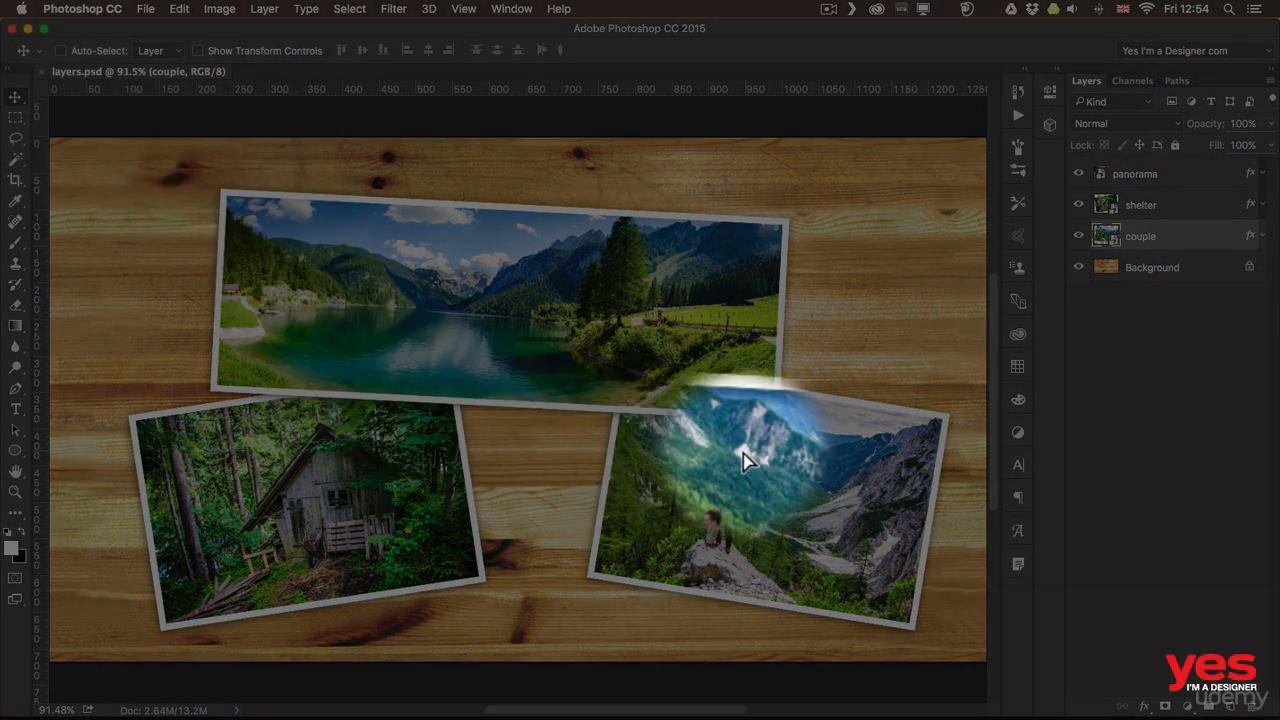
mouse_move(744, 448)
mouse_down()
mouse_move(678, 413)
mouse_move(777, 368)
mouse_move(766, 420)
mouse_move(731, 430)
mouse_up()
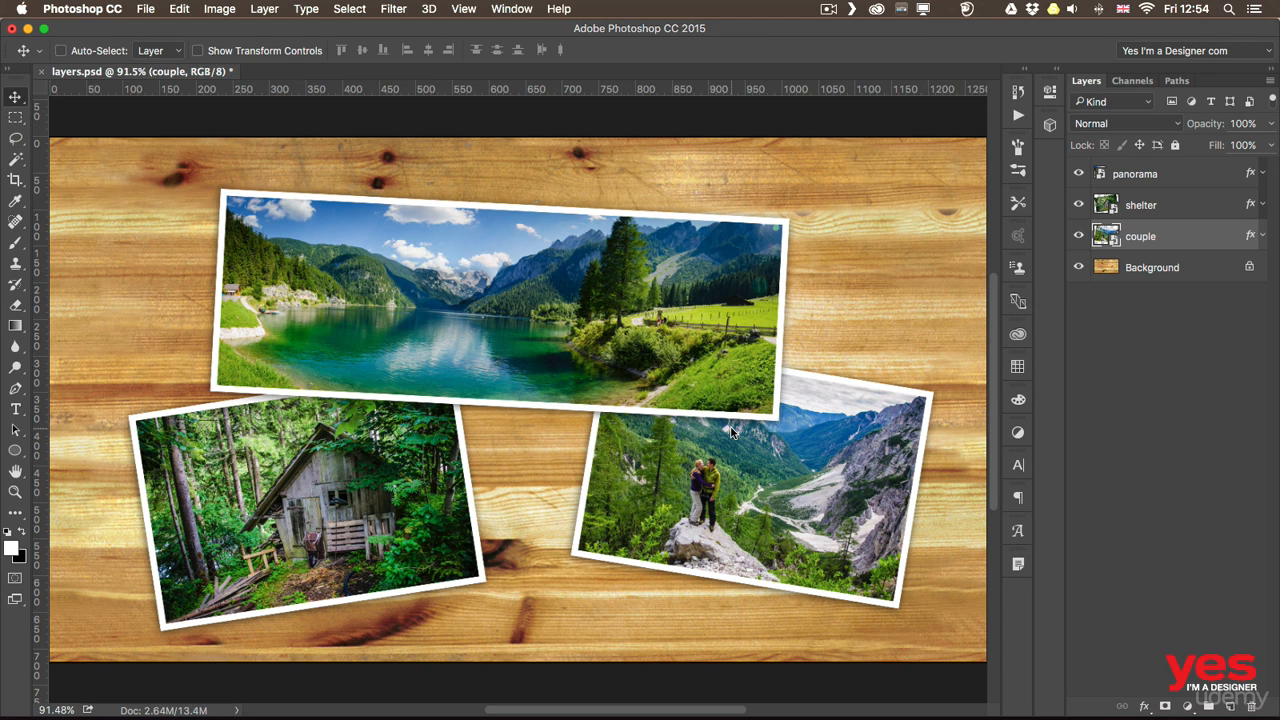
click(1181, 186)
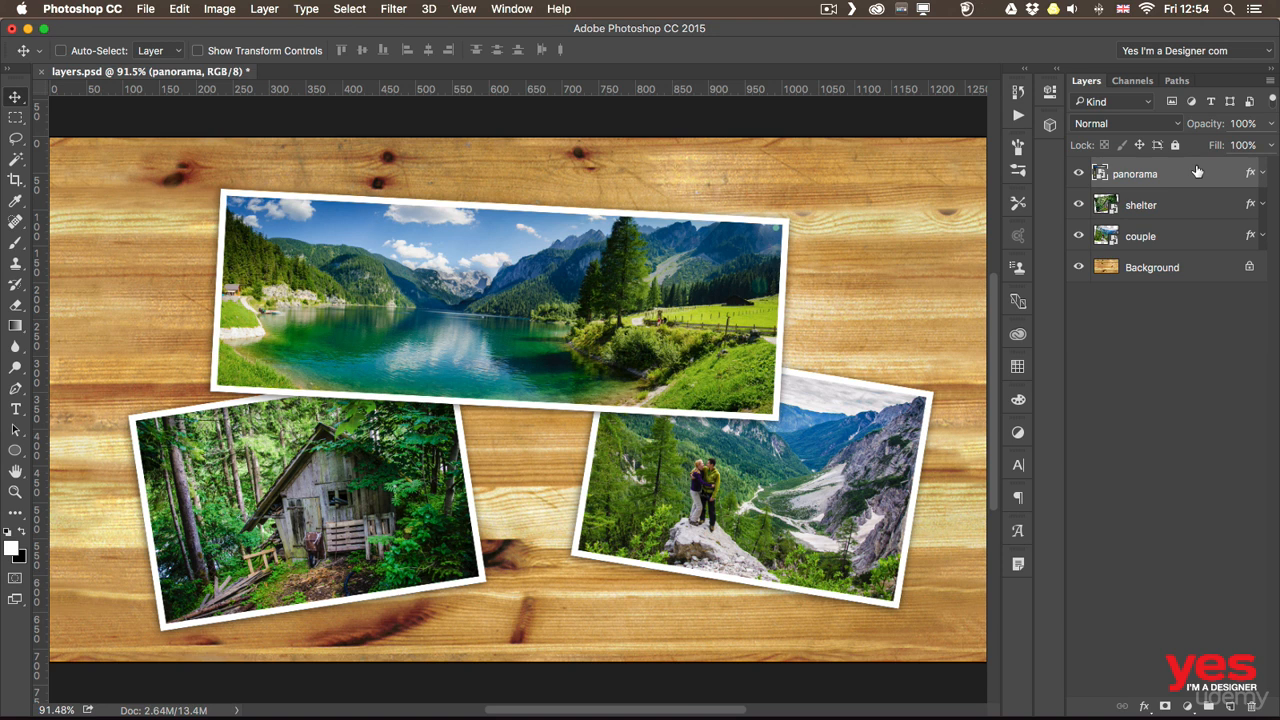
mouse_move(480, 296)
mouse_down()
mouse_move(440, 406)
mouse_move(572, 394)
mouse_move(460, 315)
mouse_move(498, 313)
mouse_up()
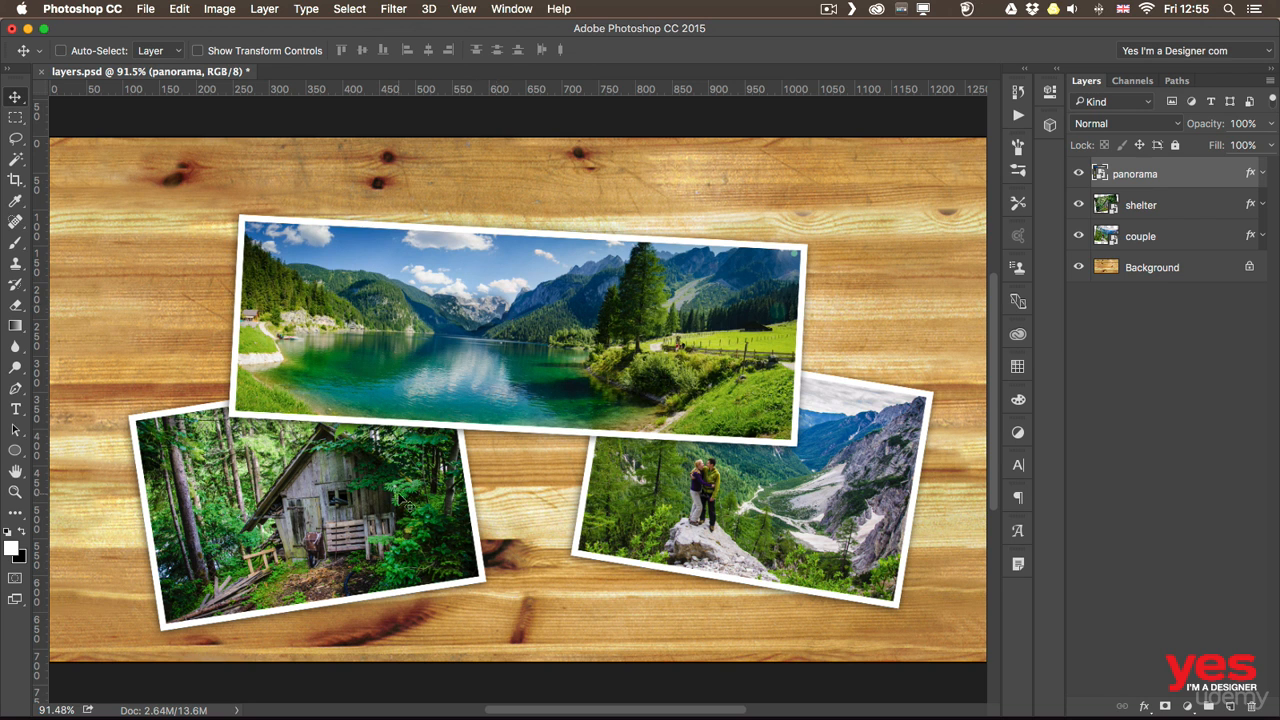
Step: Pick the shelter photo's layer directly on the canvas and view the list of layers lying under that point
key(super)
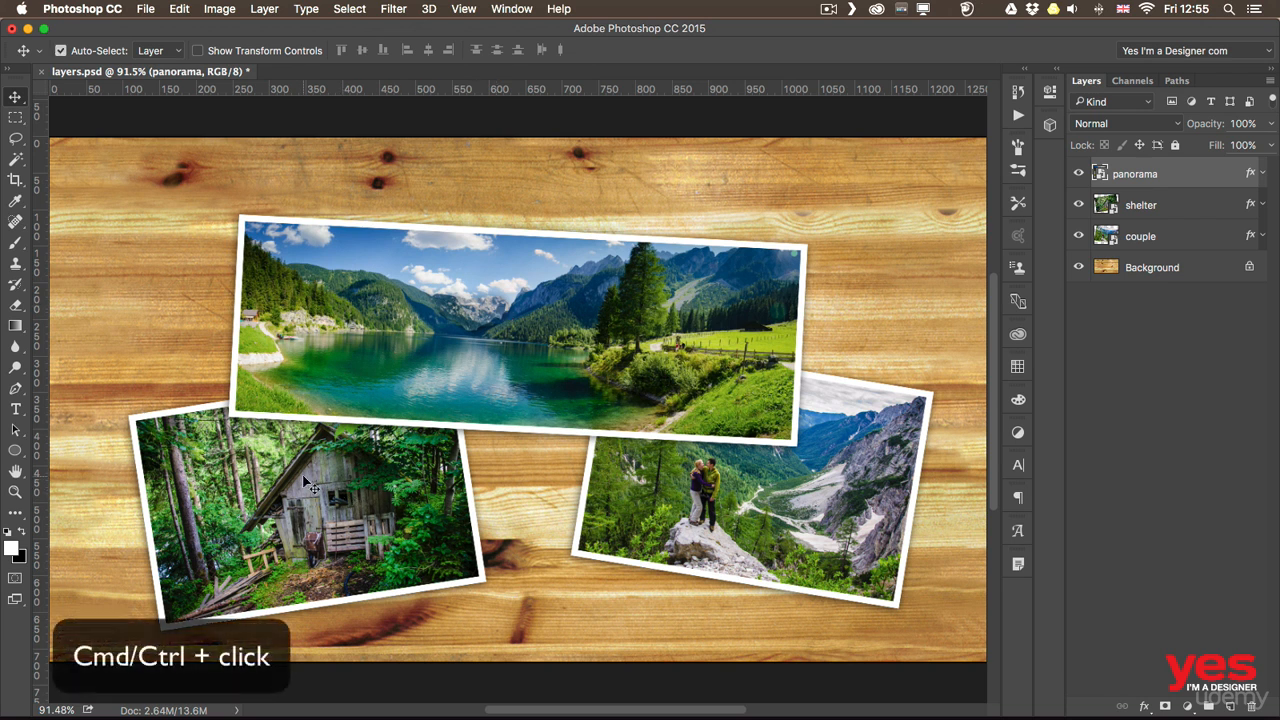
super+click(310, 487)
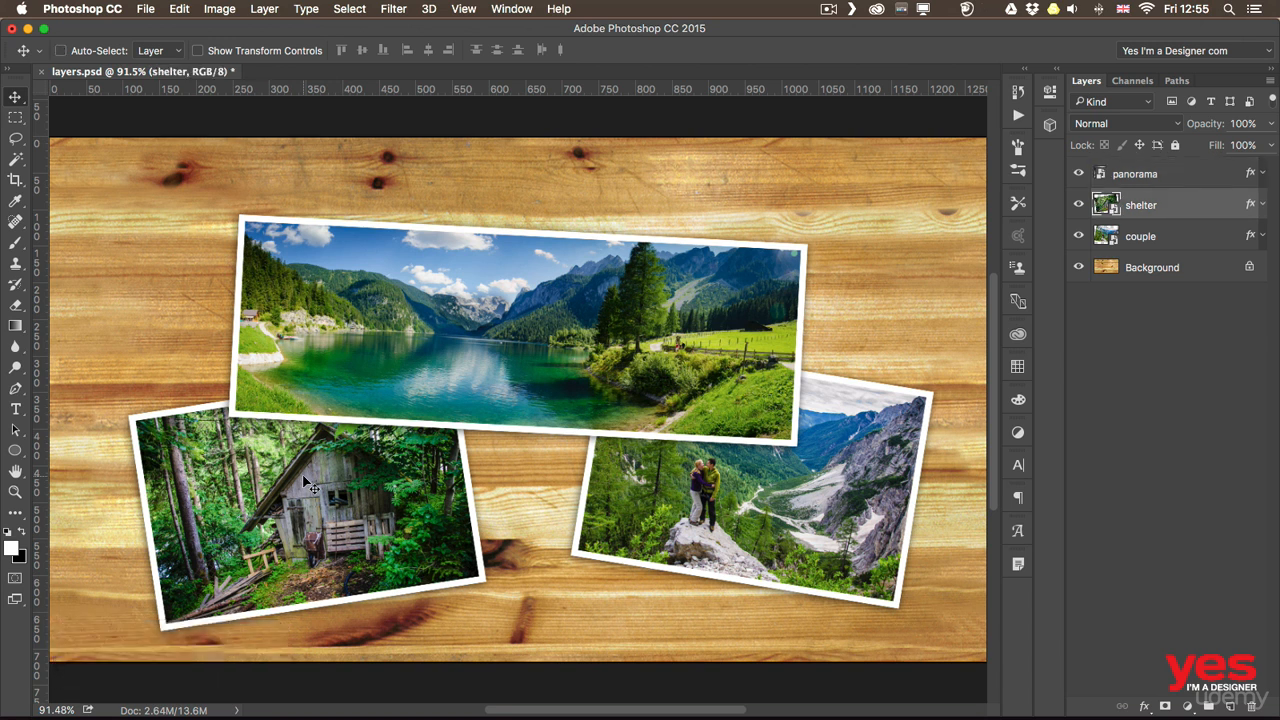
right_click(305, 481)
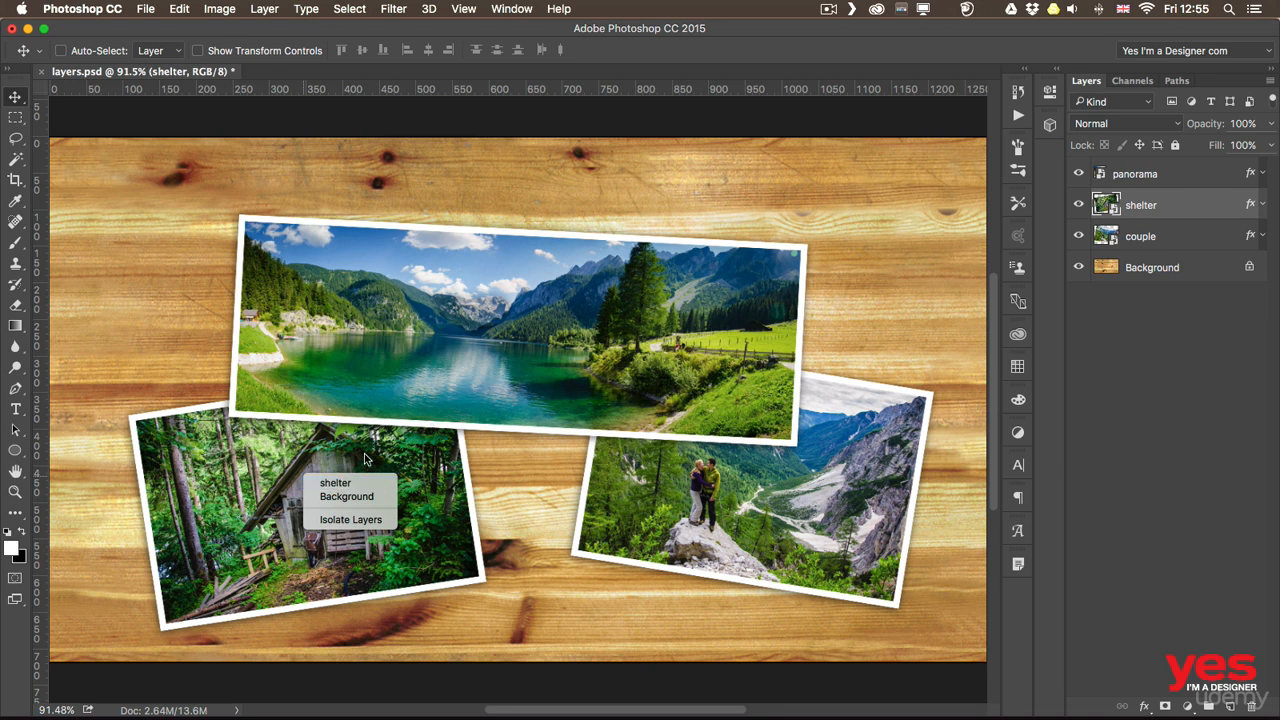
click(438, 343)
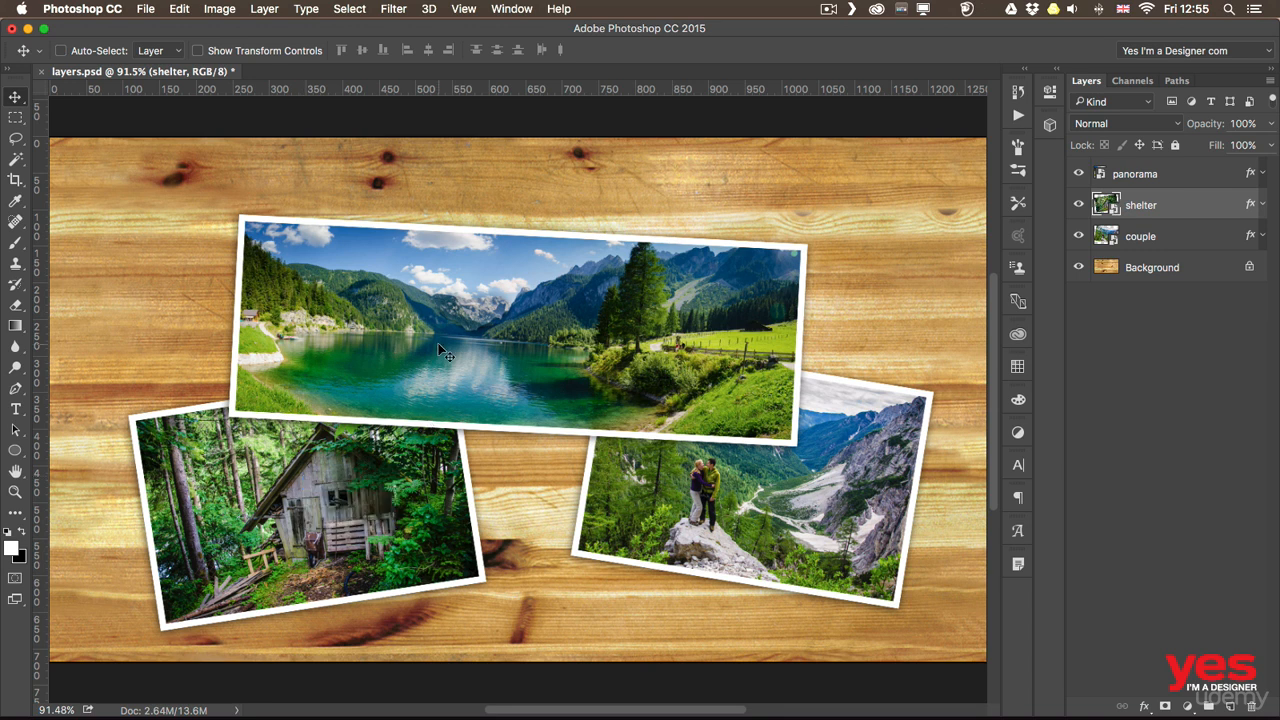
Step: Pick the panorama and couple photos directly on the canvas and move each slightly up-left
super+click(523, 331)
drag(523, 331, 512, 320)
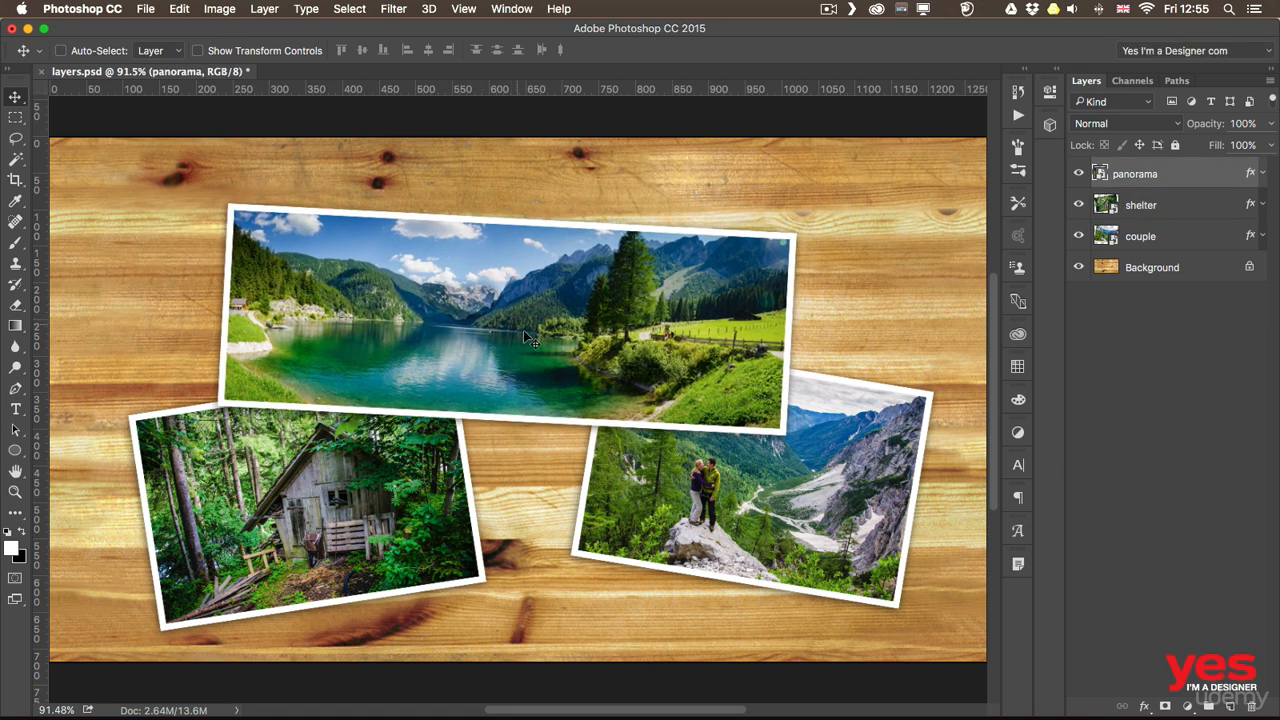
mouse_move(716, 497)
mouse_down()
mouse_move(745, 395)
mouse_move(705, 482)
mouse_up()
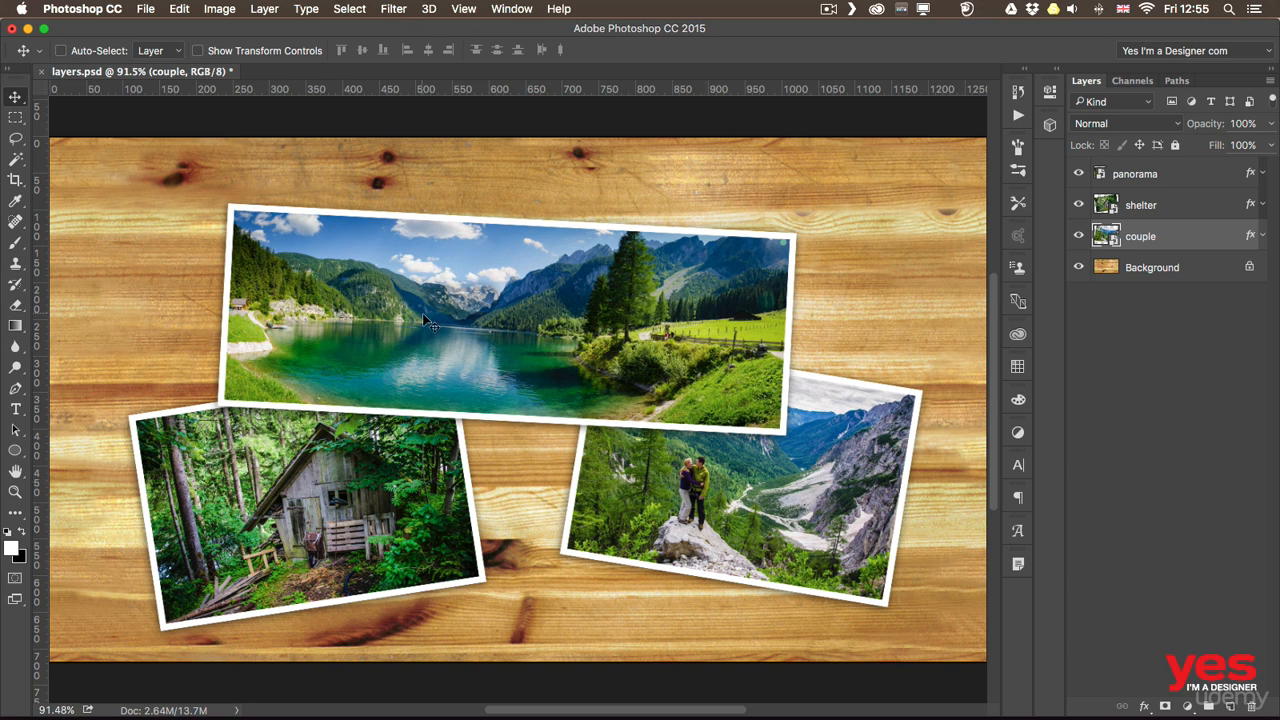
Step: Turn on Auto-Select, and move the panorama photo up-left and the shelter photo about 43 px right and 17 px up
click(70, 51)
drag(306, 272, 246, 232)
drag(323, 476, 366, 475)
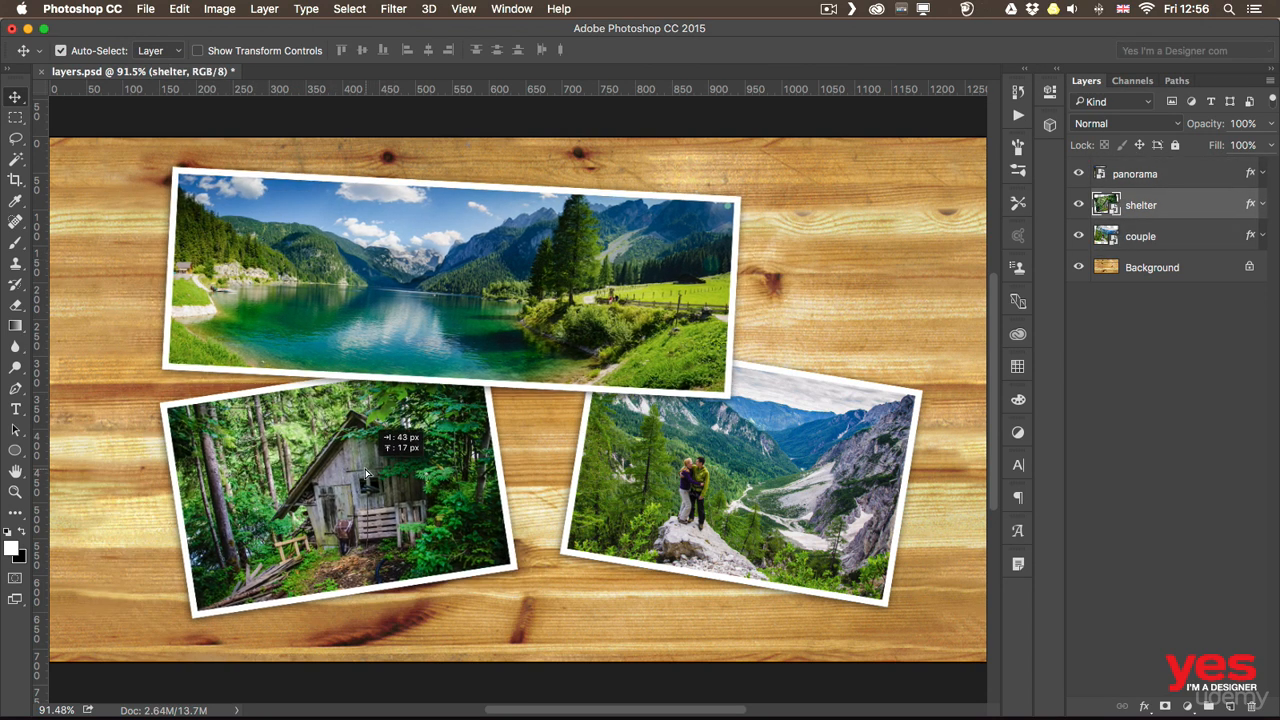
Step: Reposition the couple photo slightly higher and a little to the right, with its upper corner behind the panorama photo
drag(706, 480, 755, 453)
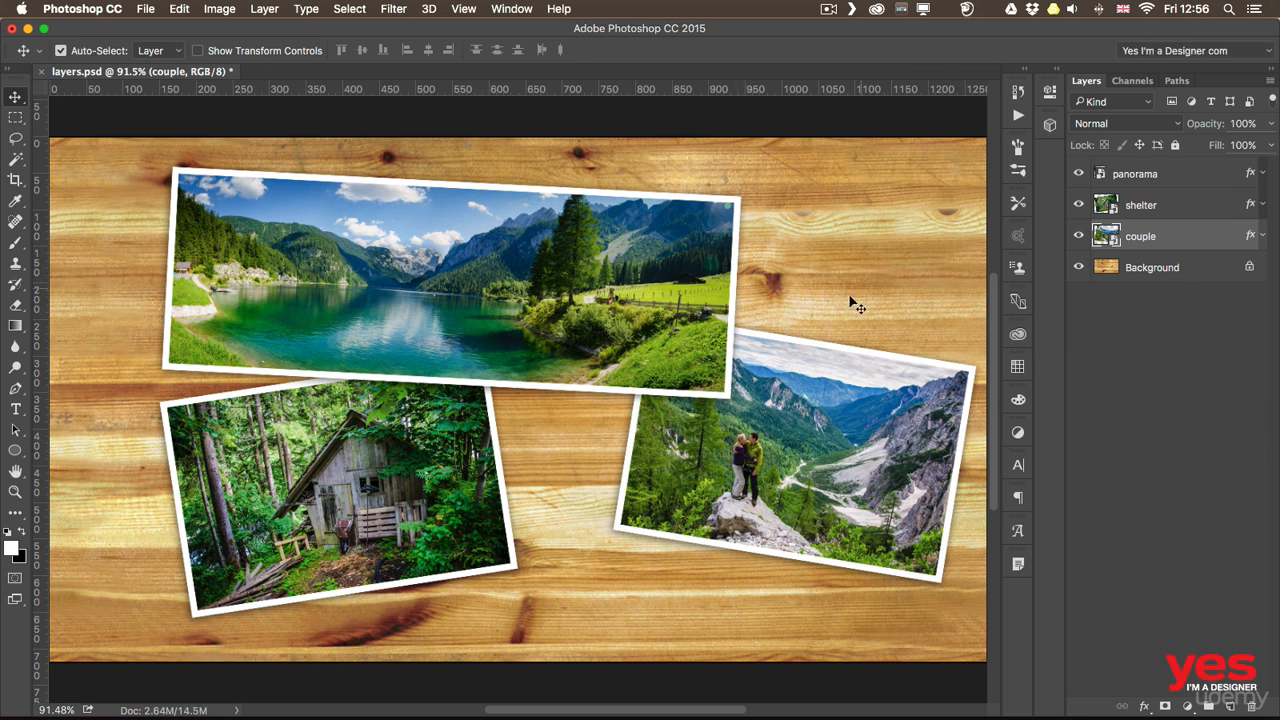
drag(793, 438, 763, 431)
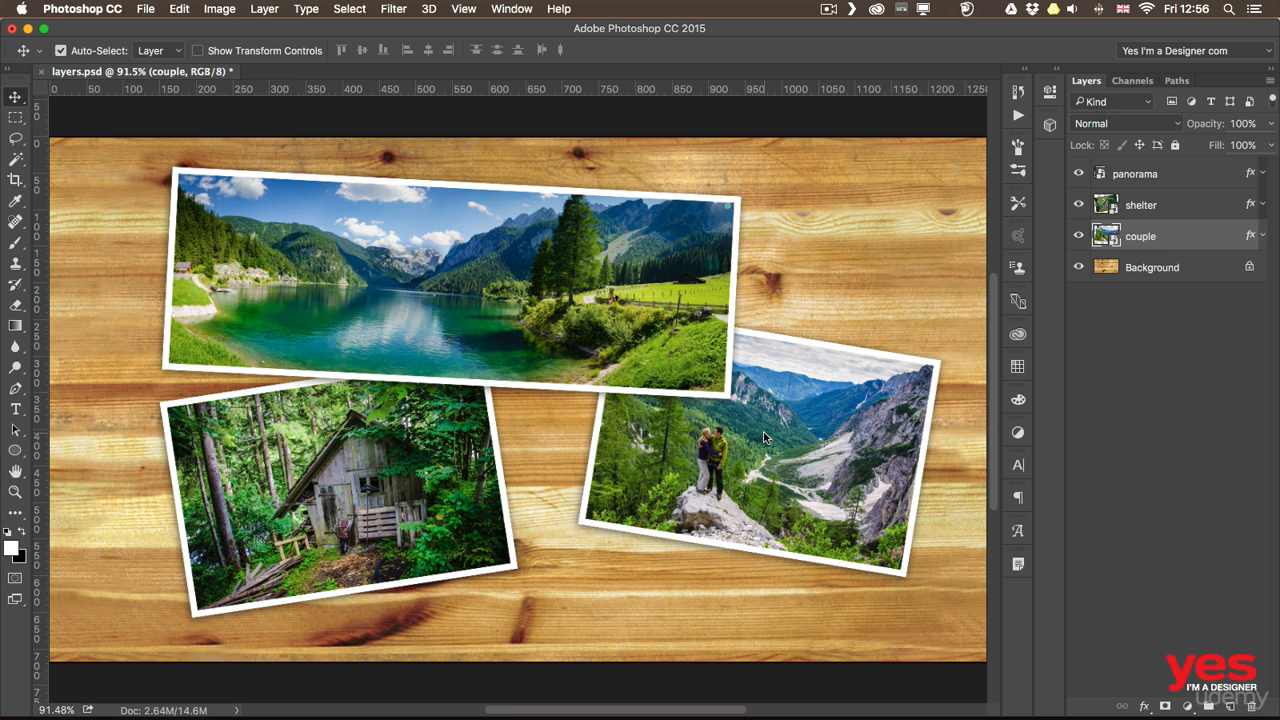
Step: Turn off Auto-Select, and move the panorama photo right and slightly down and the shelter photo up-right behind it
click(61, 50)
drag(385, 293, 488, 308)
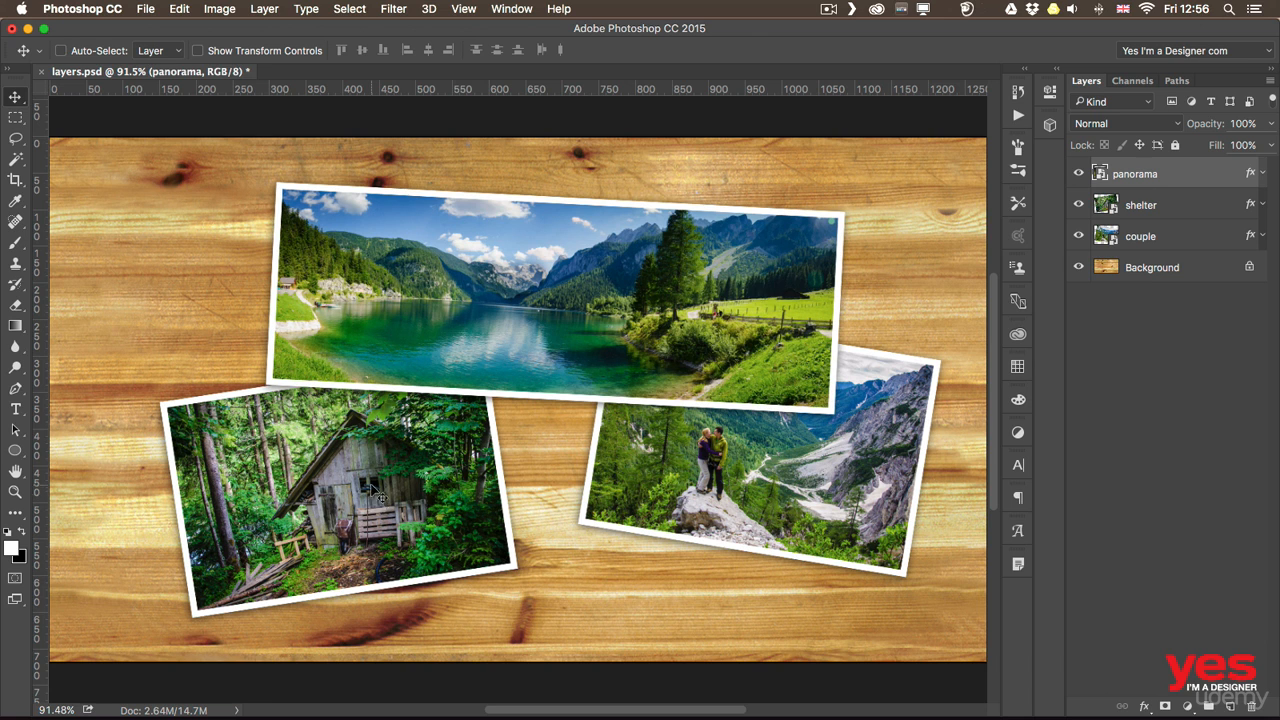
drag(380, 505, 382, 394)
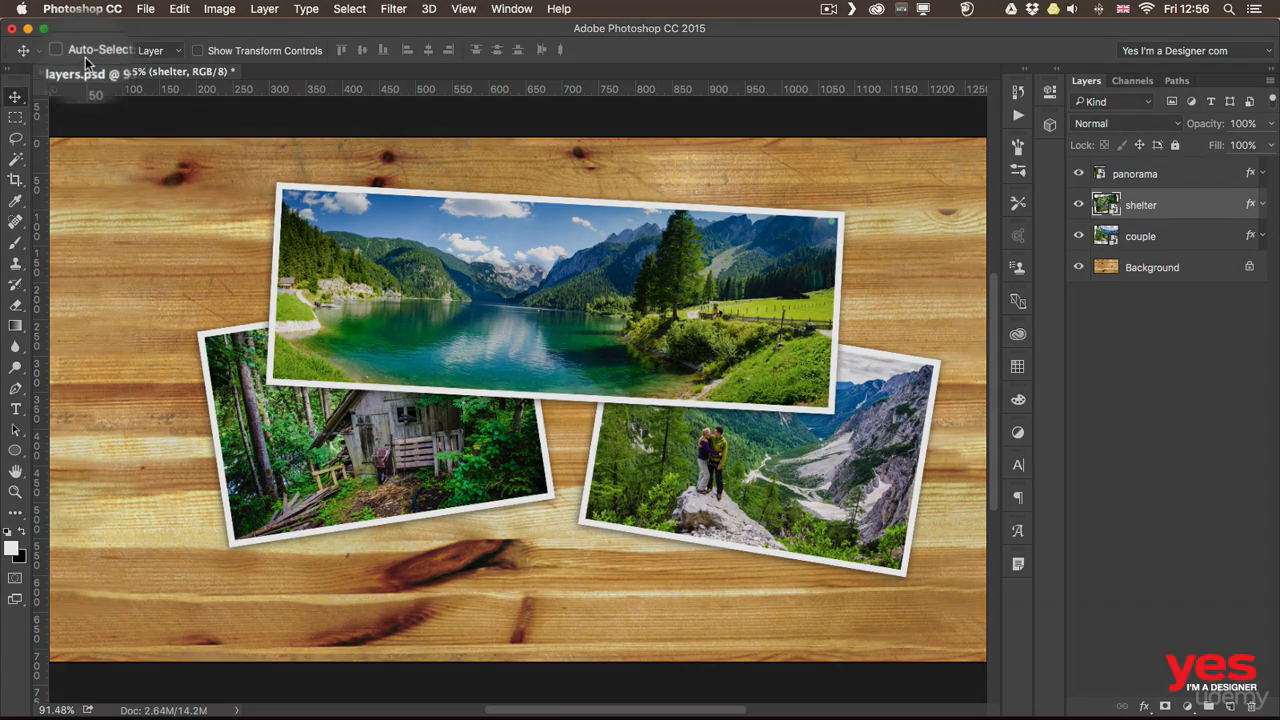
Step: Turn Auto-Select back on and move the shelter photo left so more of it extends beyond the panorama photo
click(88, 54)
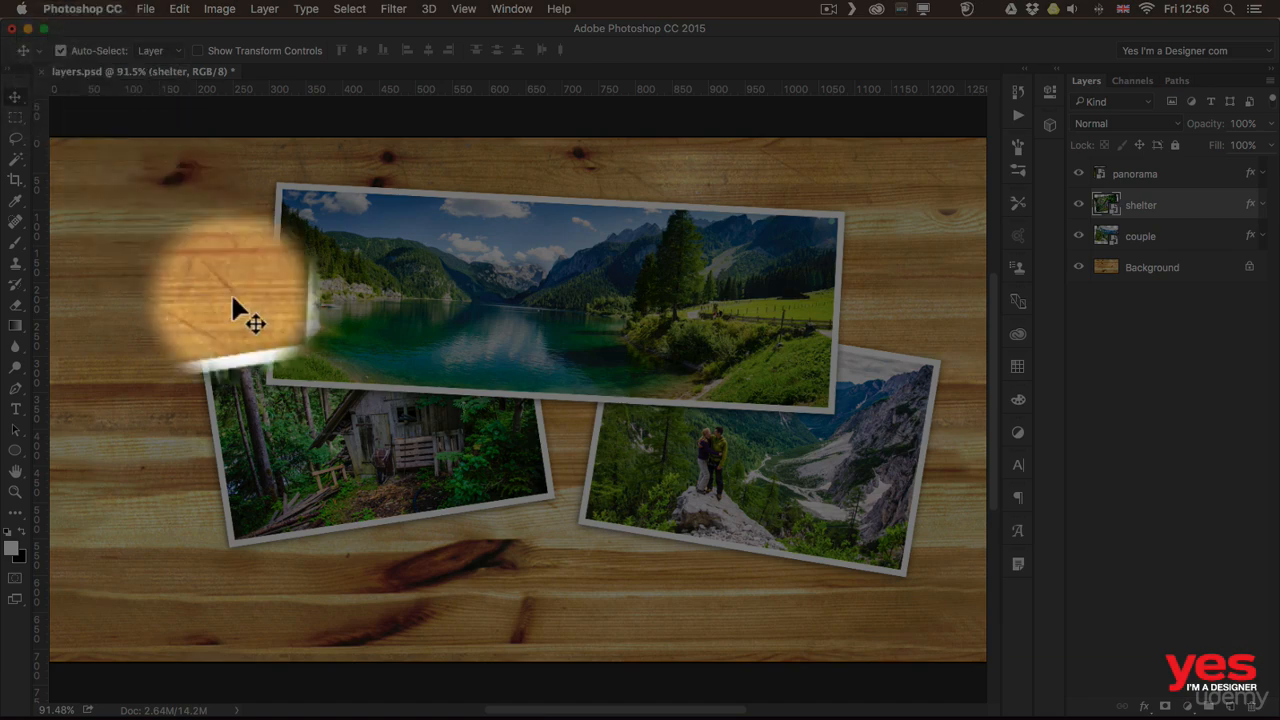
click(440, 346)
mouse_move(437, 345)
mouse_down()
mouse_move(480, 345)
mouse_move(490, 305)
mouse_move(500, 322)
mouse_move(497, 344)
mouse_move(437, 345)
mouse_up()
drag(293, 441, 196, 458)
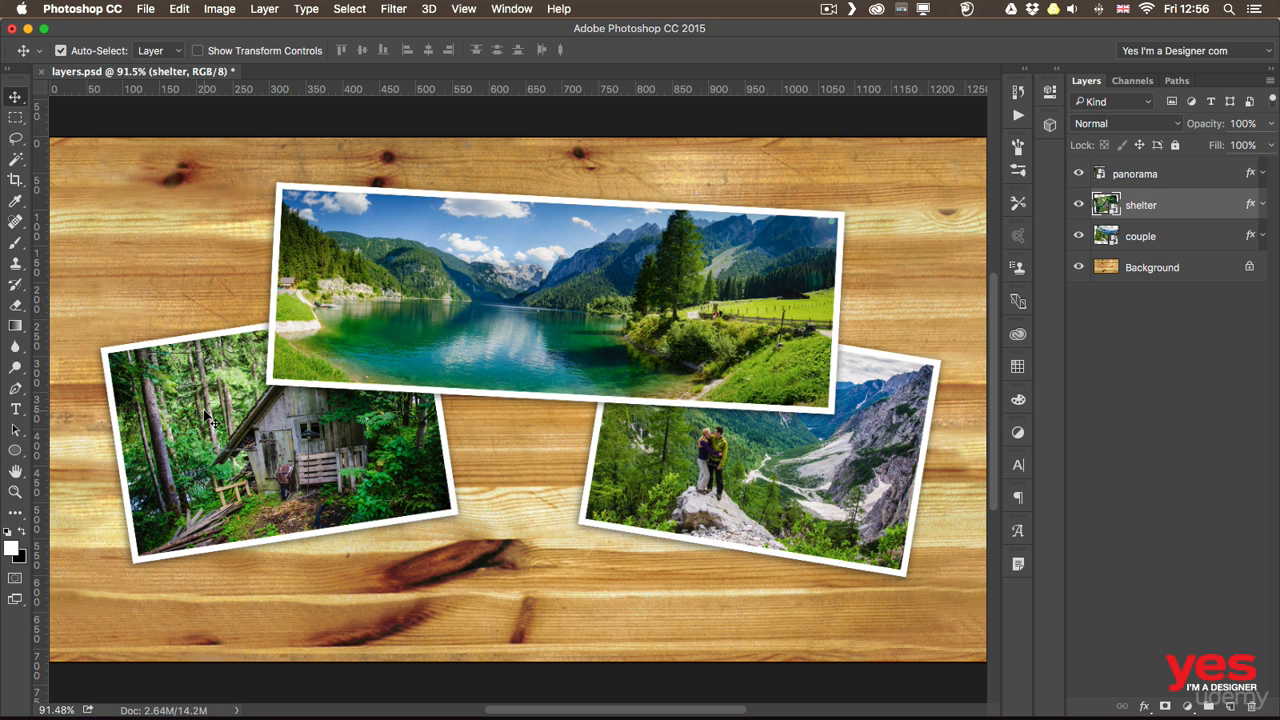
Step: Select the panorama layer, view the layers overlapping under a point on its photo, and select the shelter photo
click(1146, 184)
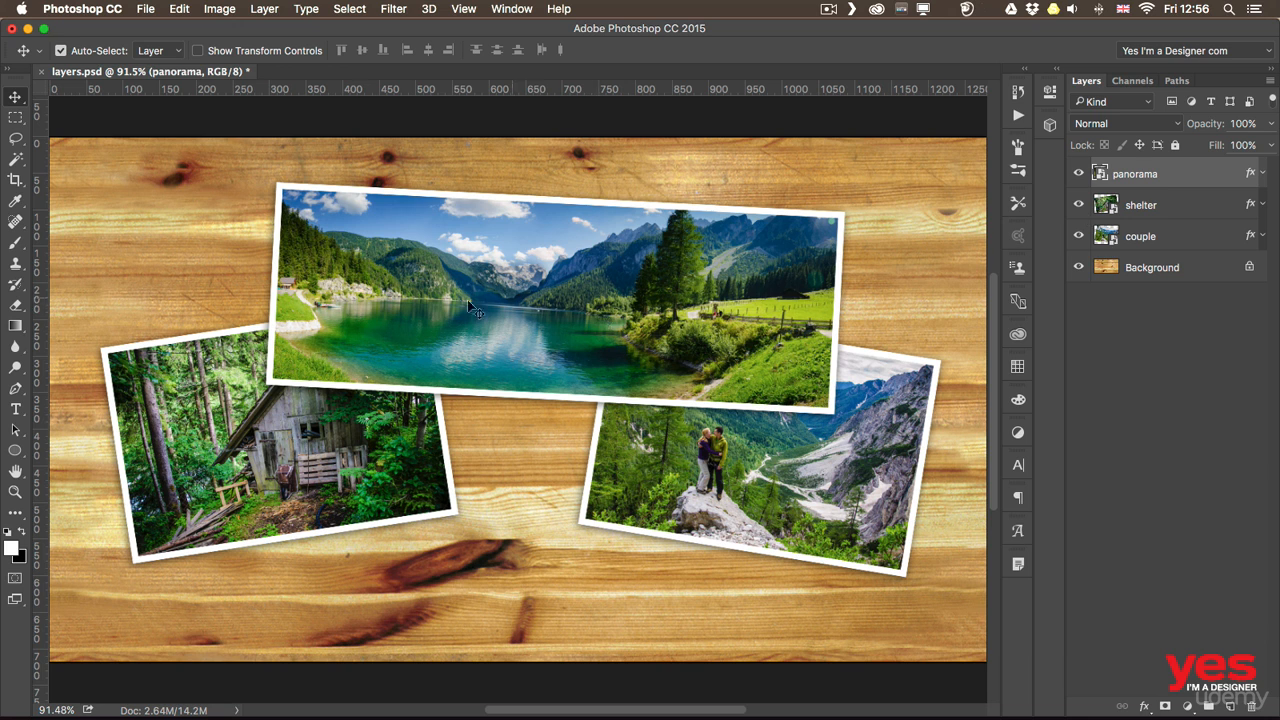
right_click(355, 318)
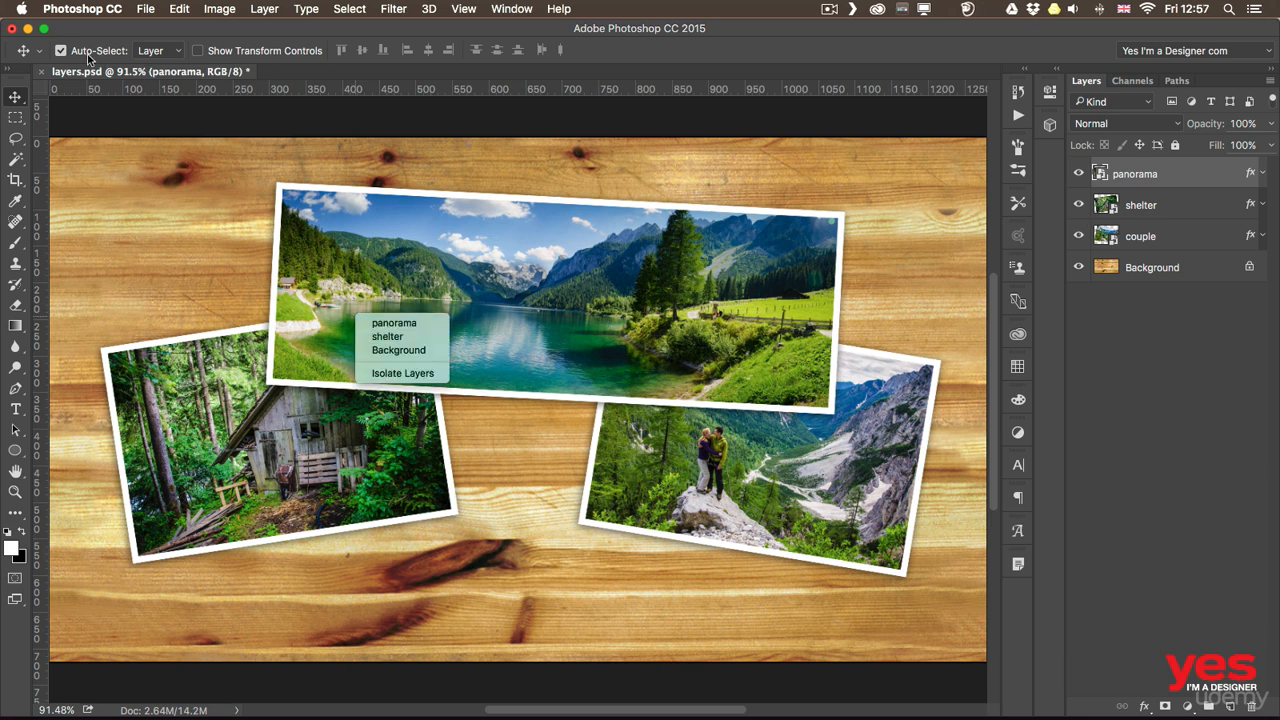
click(167, 431)
click(266, 429)
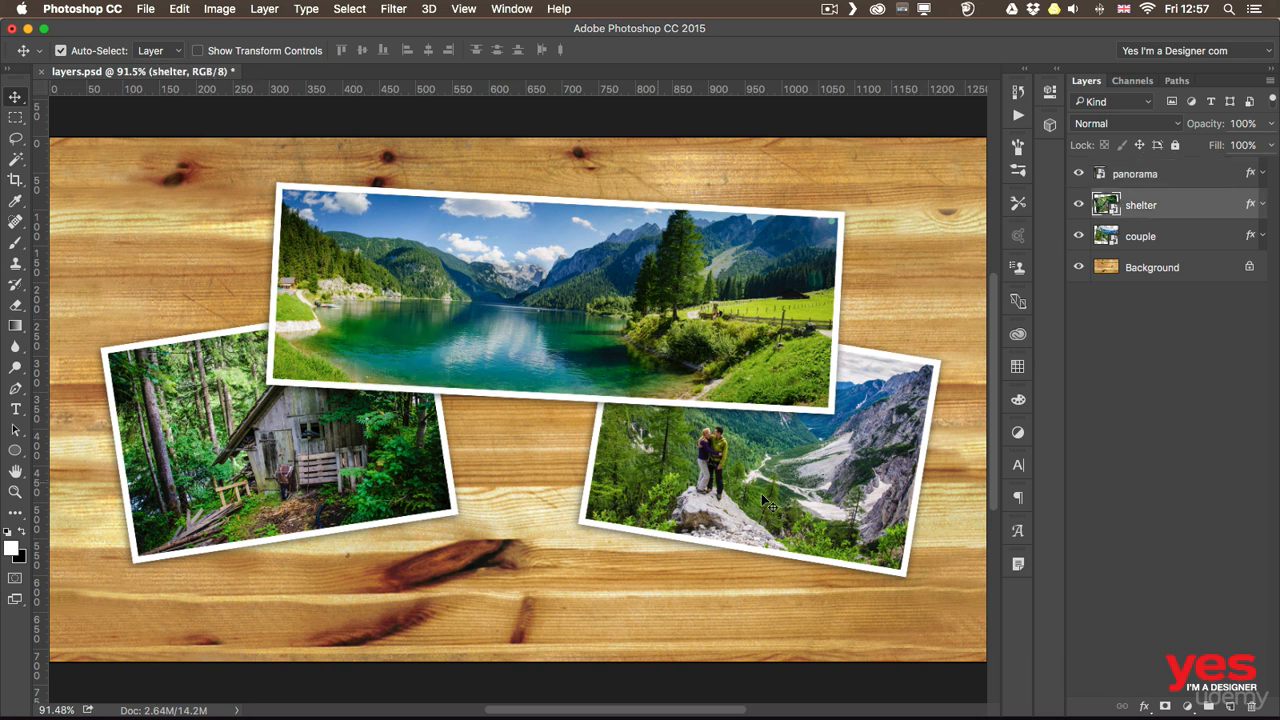
Step: Move the couple photo slightly down-left and the shelter photo about 17 px right and 55 px down
click(808, 507)
drag(808, 507, 786, 532)
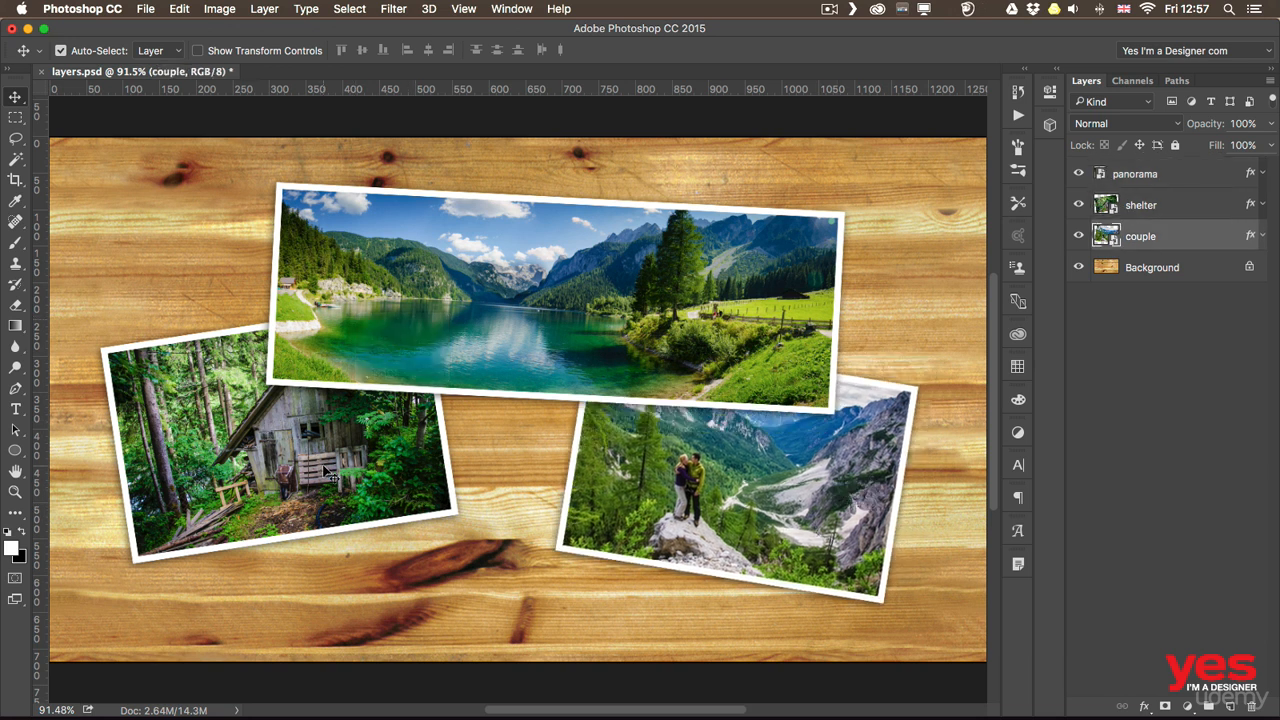
drag(321, 457, 338, 512)
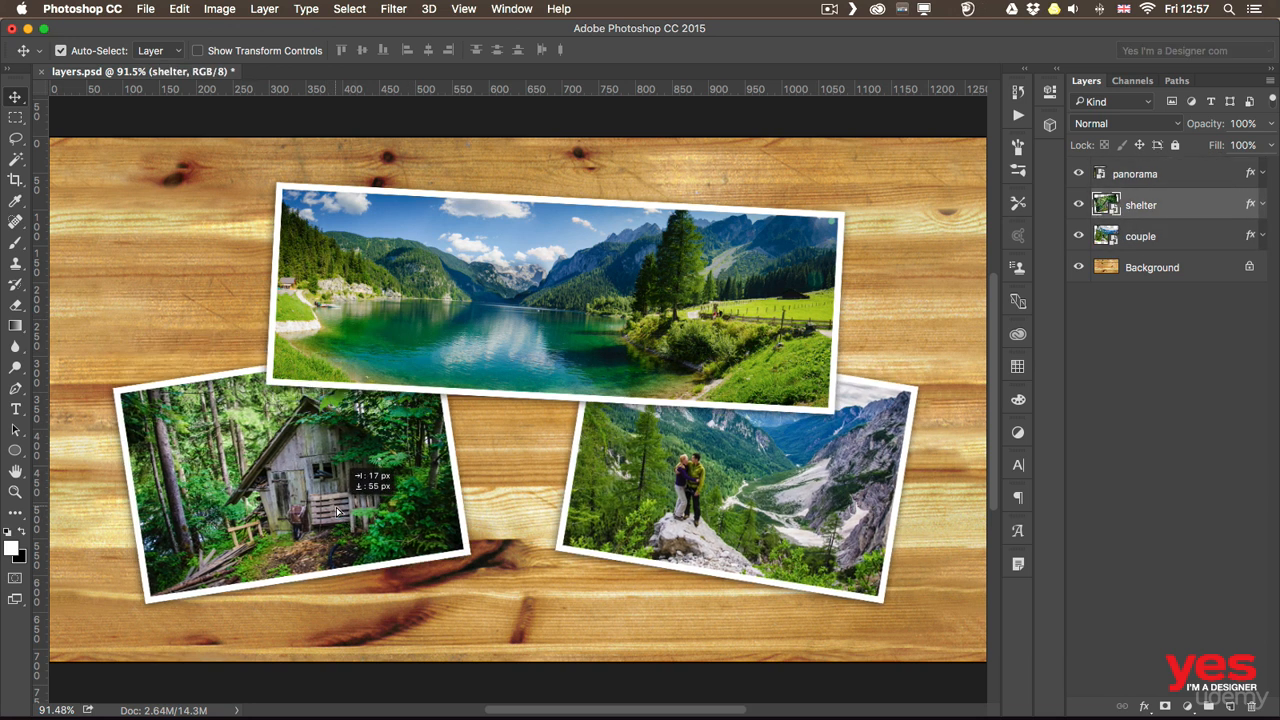
Step: Turn off Auto-Select, and move the panorama photo left and slightly down and the shelter photo down-right
click(61, 50)
click(63, 50)
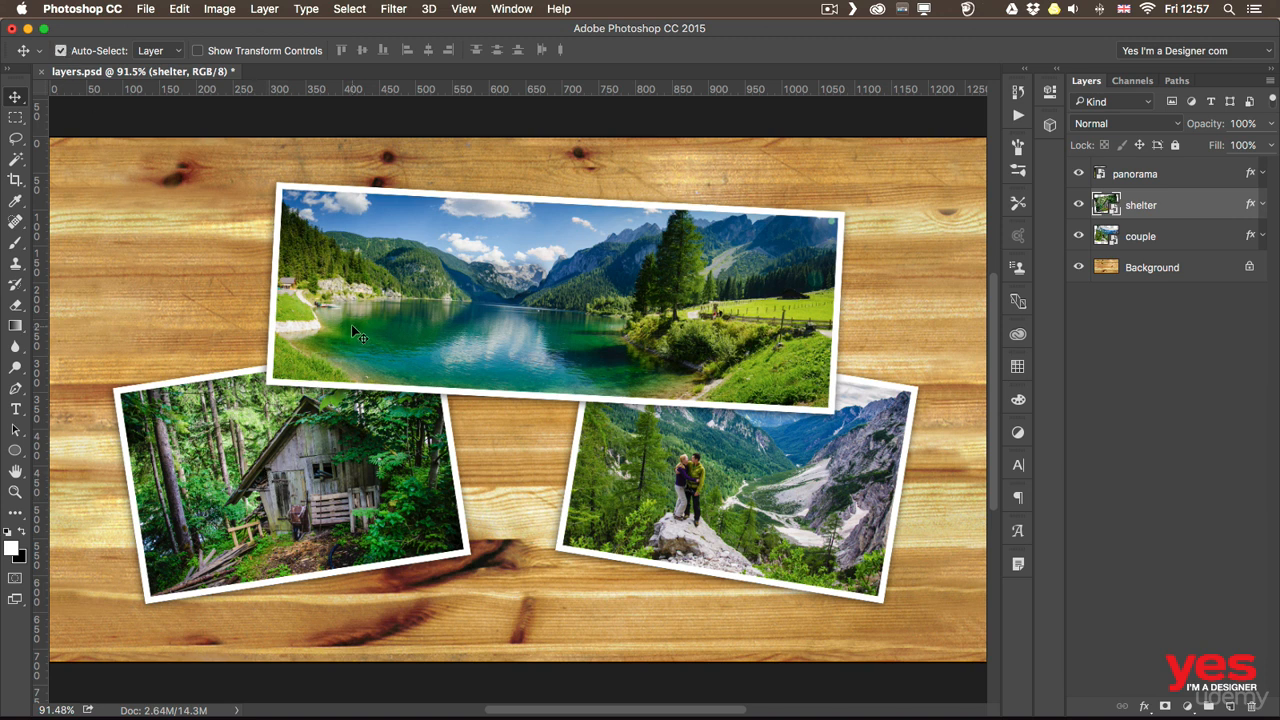
click(382, 290)
drag(400, 301, 328, 319)
drag(328, 448, 355, 484)
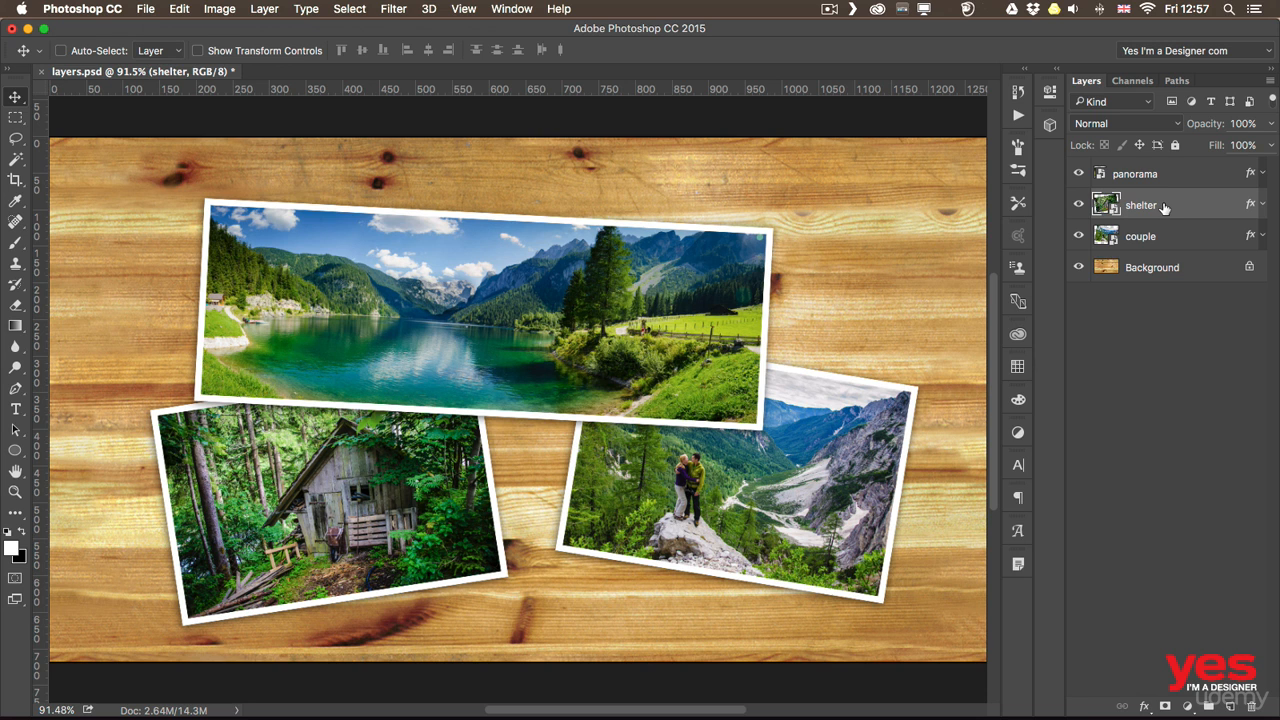
Step: Move the couple photo left so it overlaps the other two photos, and bring its layer above the panorama layer
drag(692, 497, 470, 459)
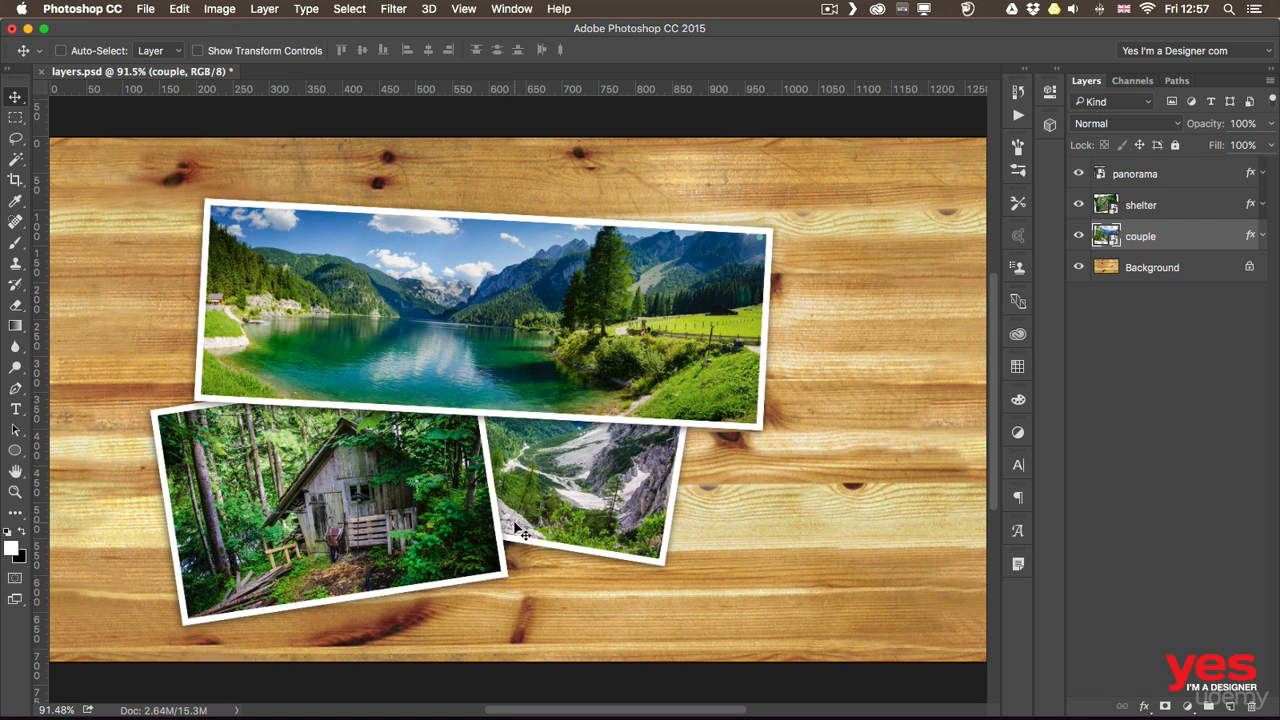
drag(1148, 234, 1147, 169)
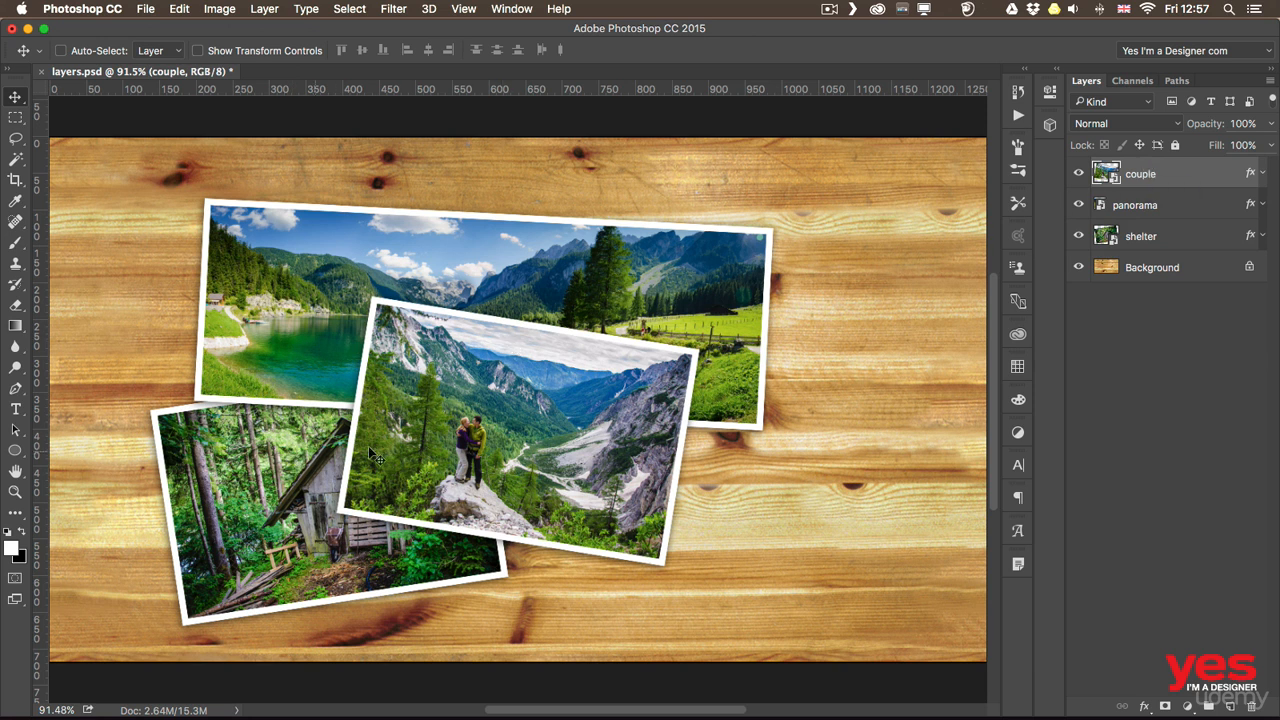
Step: Reorder the couple layer so it sits between the panorama and shelter layers
drag(1153, 181, 1191, 215)
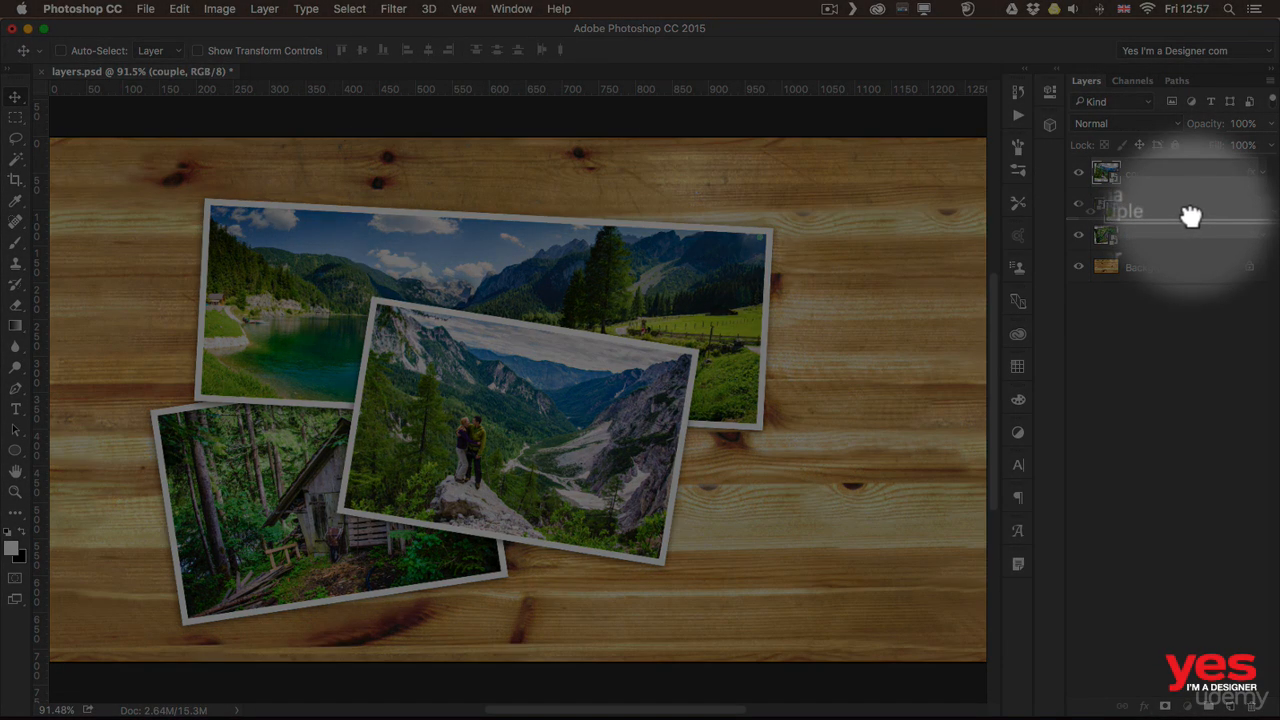
drag(1190, 215, 1186, 216)
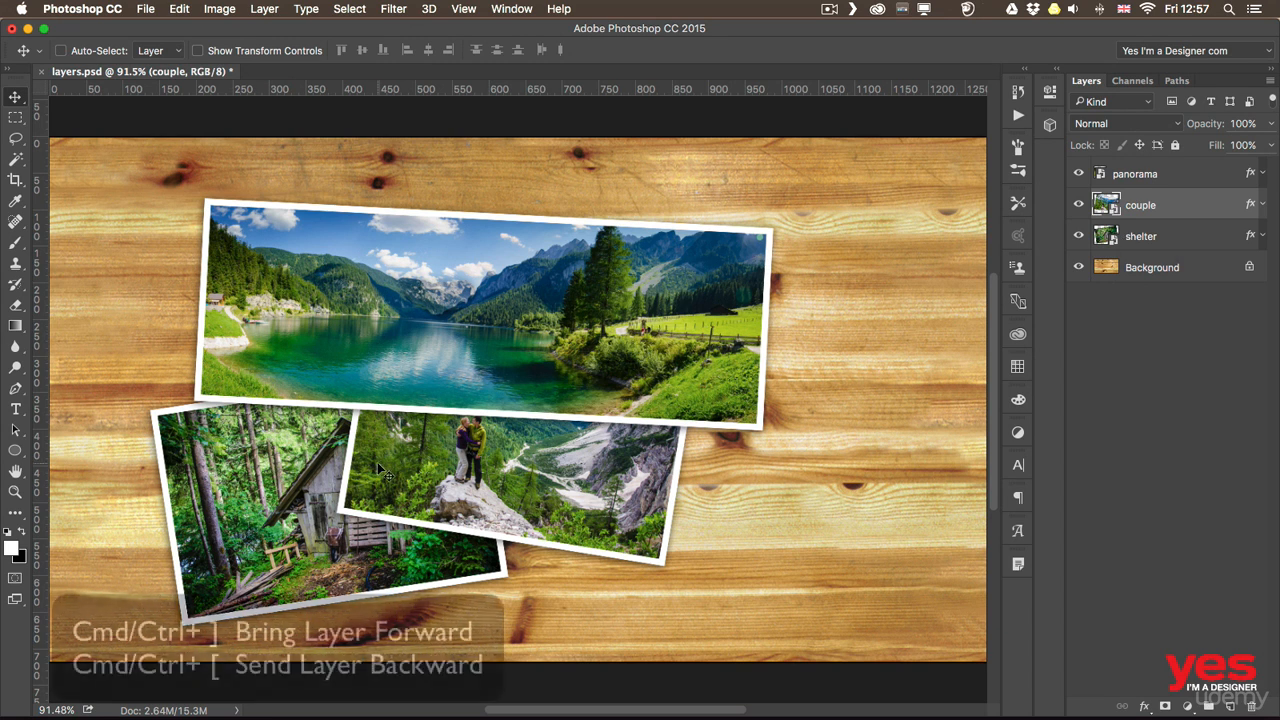
Step: Shift the couple layer forward and backward through the stack one level at a time, ending directly above the Background layer
key(super)
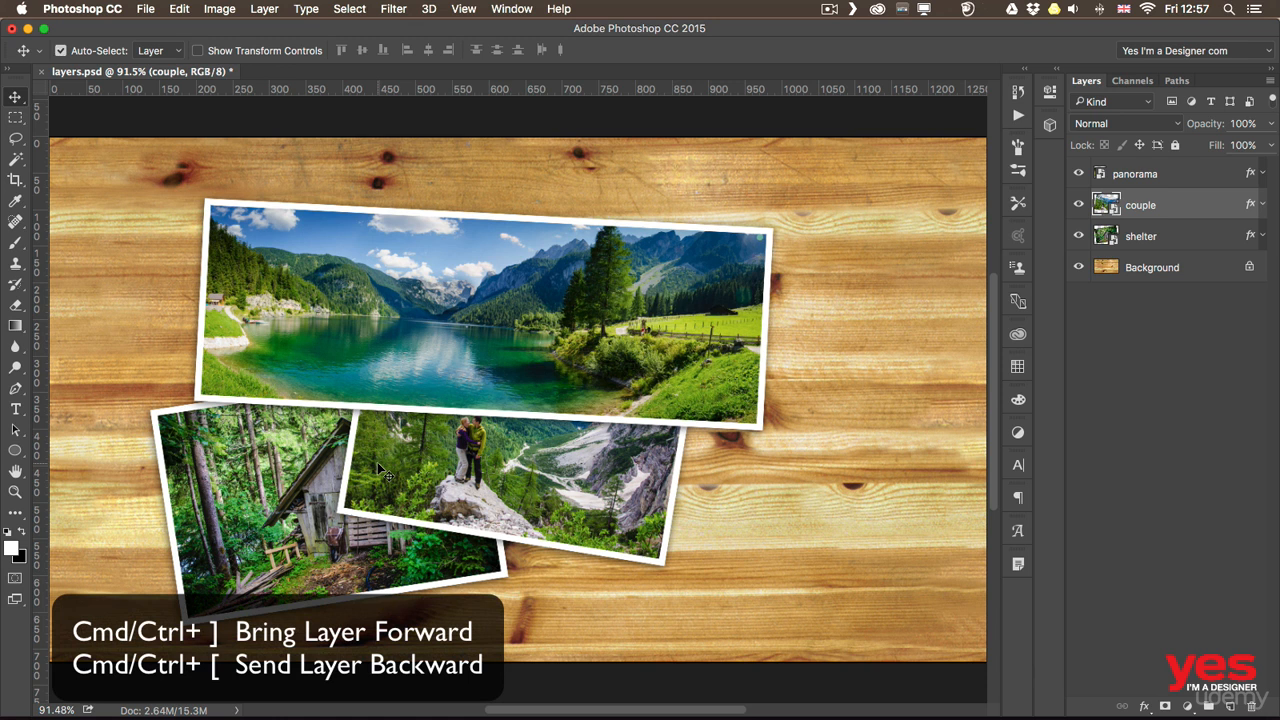
key(super+bracketright)
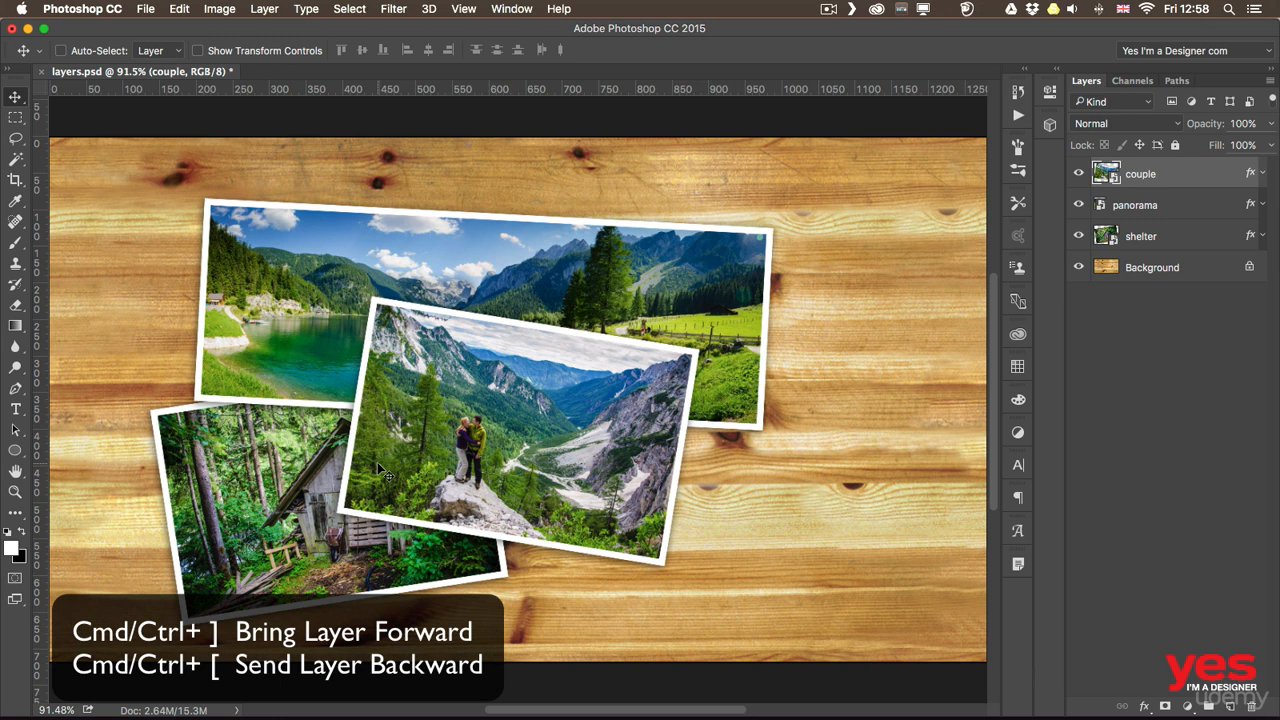
key(super+bracketleft)
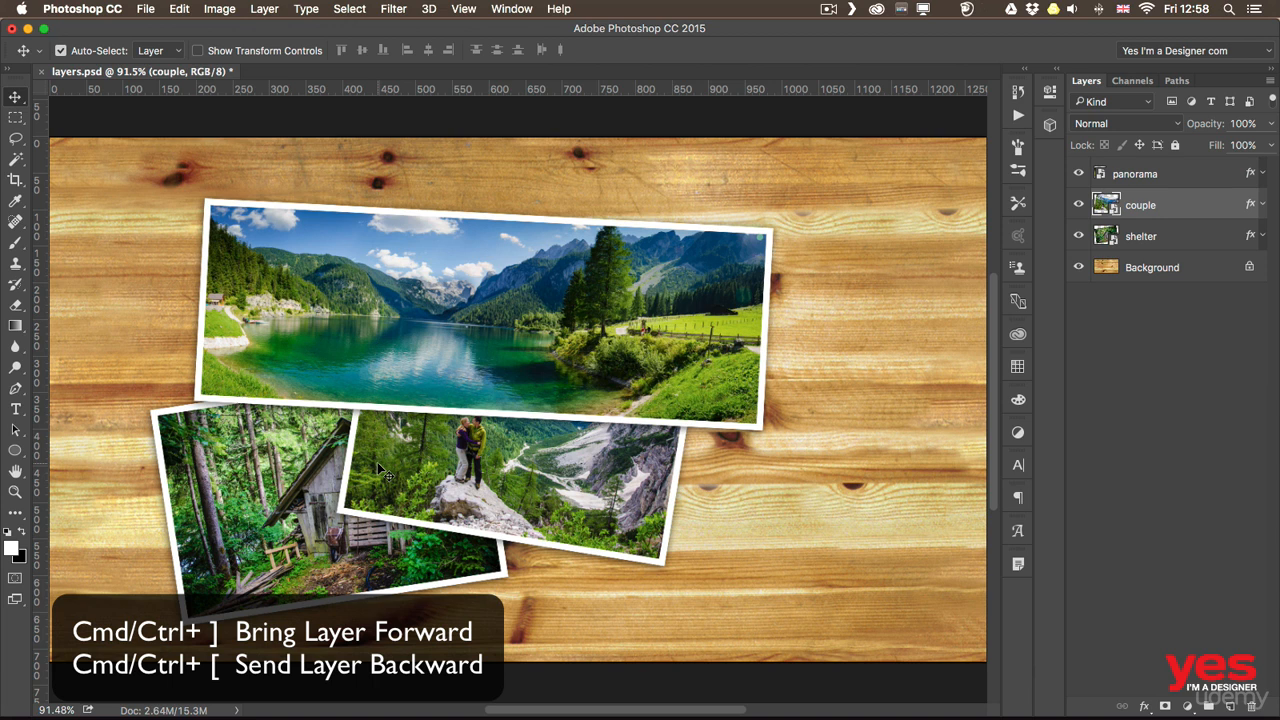
key(super+bracketleft)
key(super+bracketright)
key(super+bracketright)
key(super+bracketleft)
key(super+bracketleft)
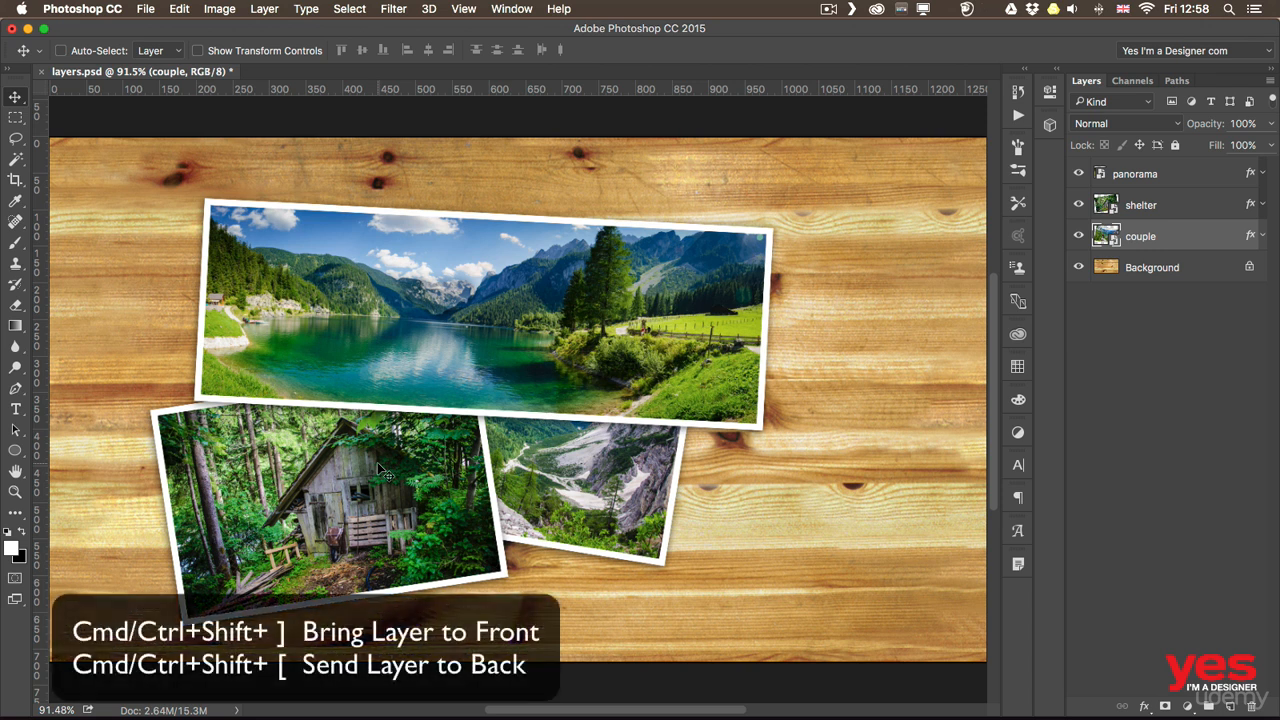
Step: Bring the couple layer to the front of the stack and send it to the back, just above the Background
key(super)
key(super+shift+bracketright)
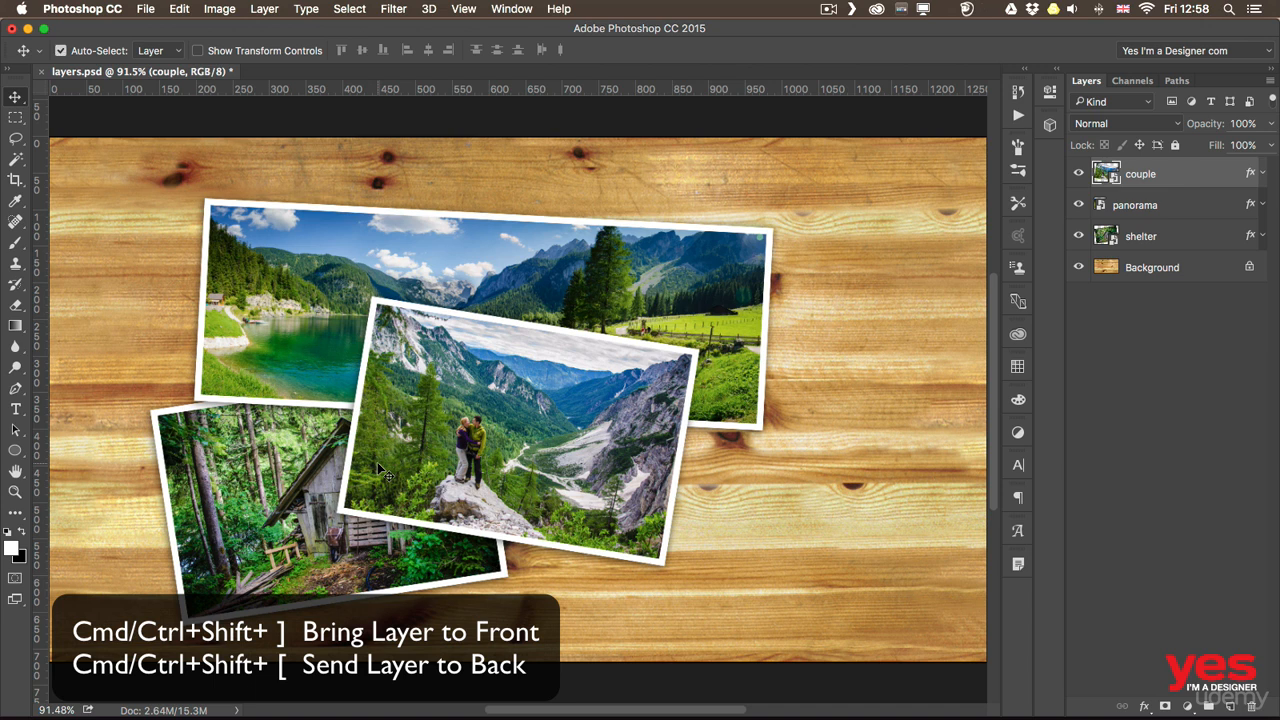
key(super+shift+bracketleft)
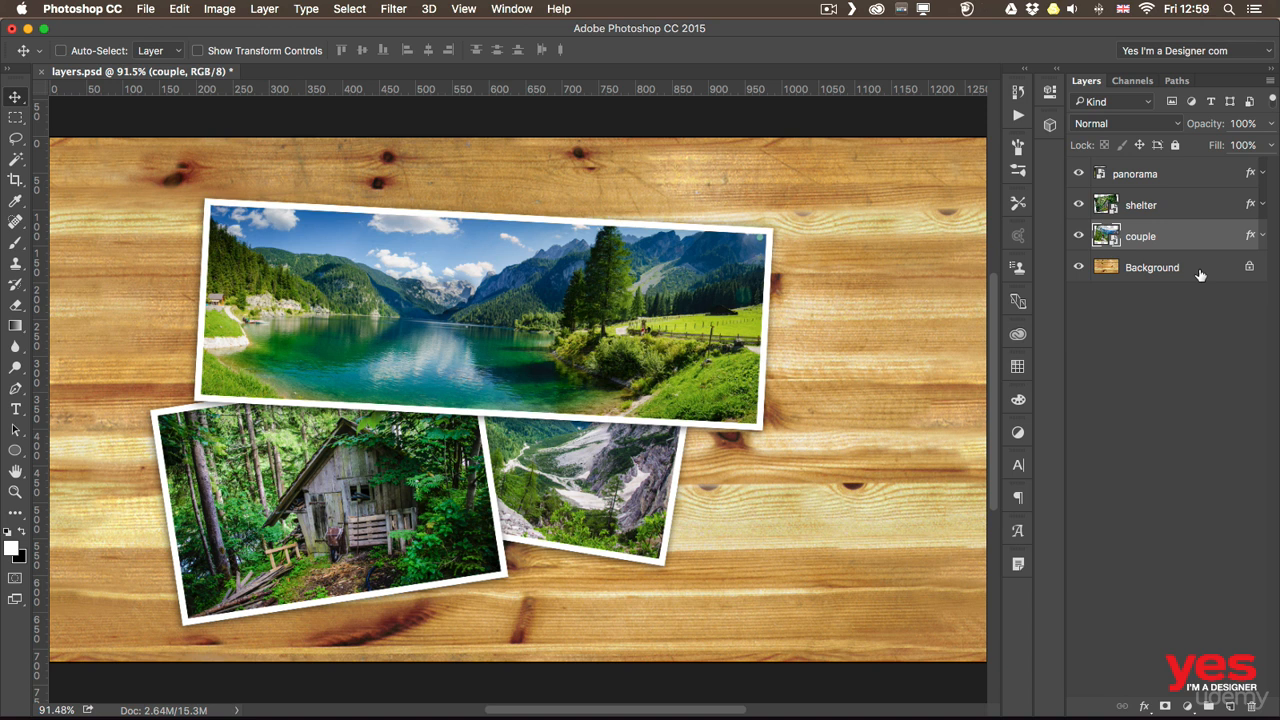
Step: Move the couple layer above the panorama layer and back to directly above the Background, twice in a row
key(super)
key(super+bracketright)
key(super+bracketright)
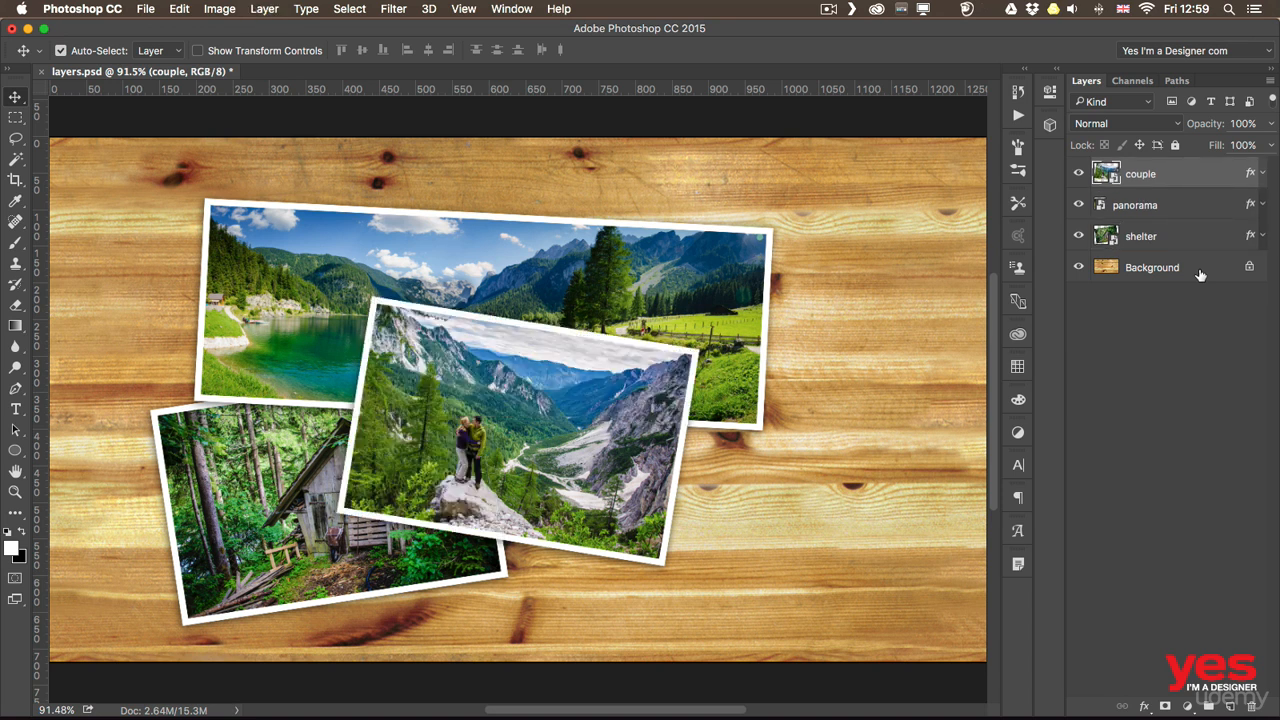
key(super+bracketleft)
key(super+bracketleft)
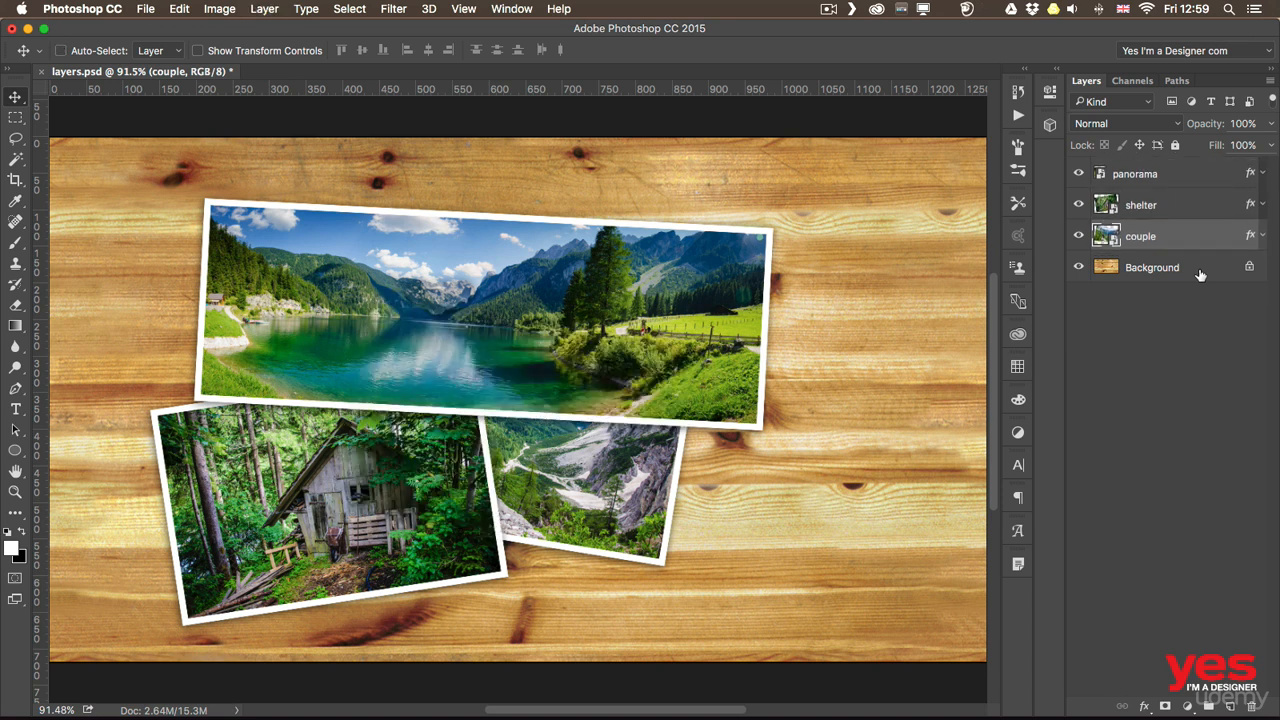
drag(1160, 245, 1156, 185)
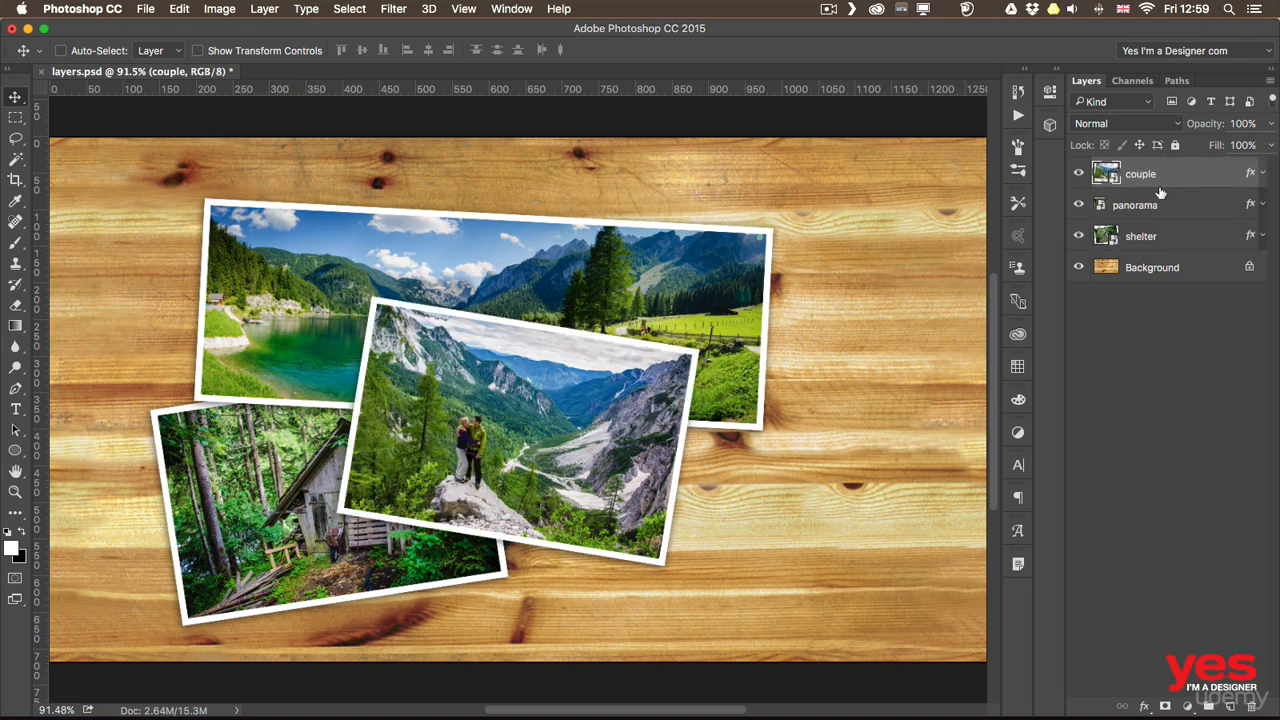
drag(1160, 191, 1185, 300)
drag(1173, 175, 1175, 246)
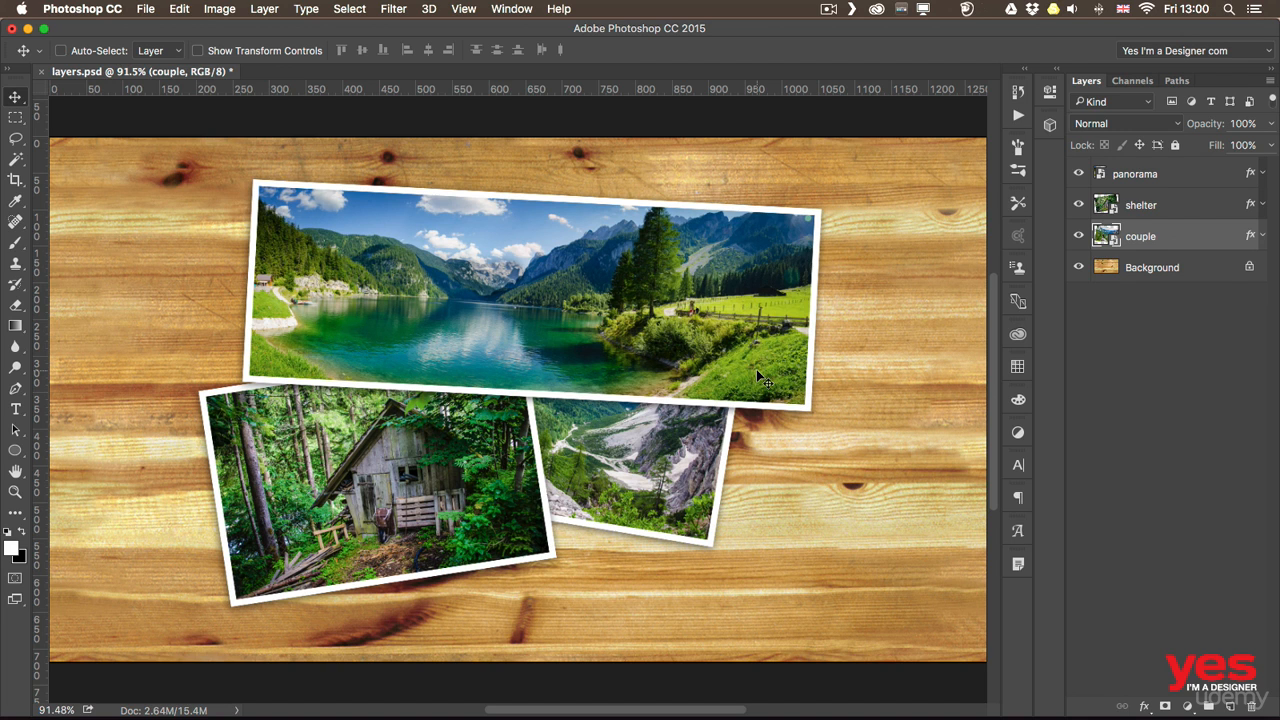
Step: Select the couple, shelter and panorama layers together and shift the three photos slightly up and to the right
key(ctrl)
super+click(1176, 210)
super+click(1185, 184)
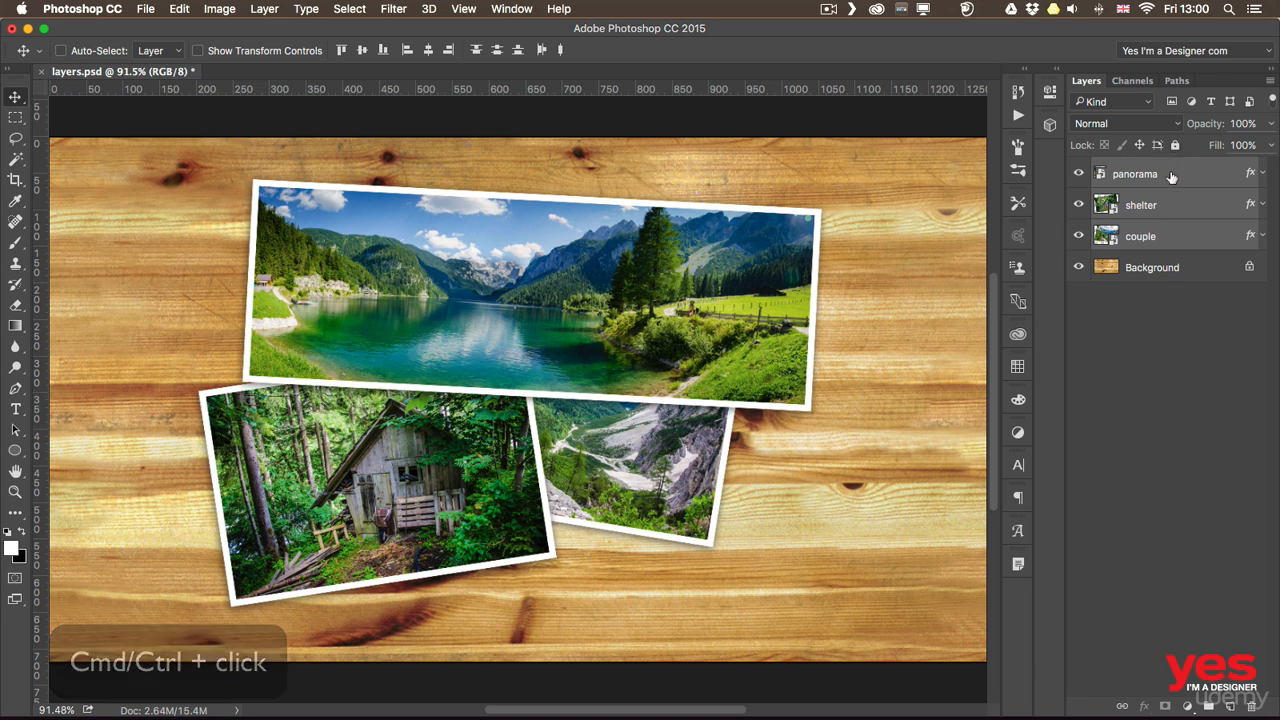
super+click(1180, 178)
super+click(1182, 208)
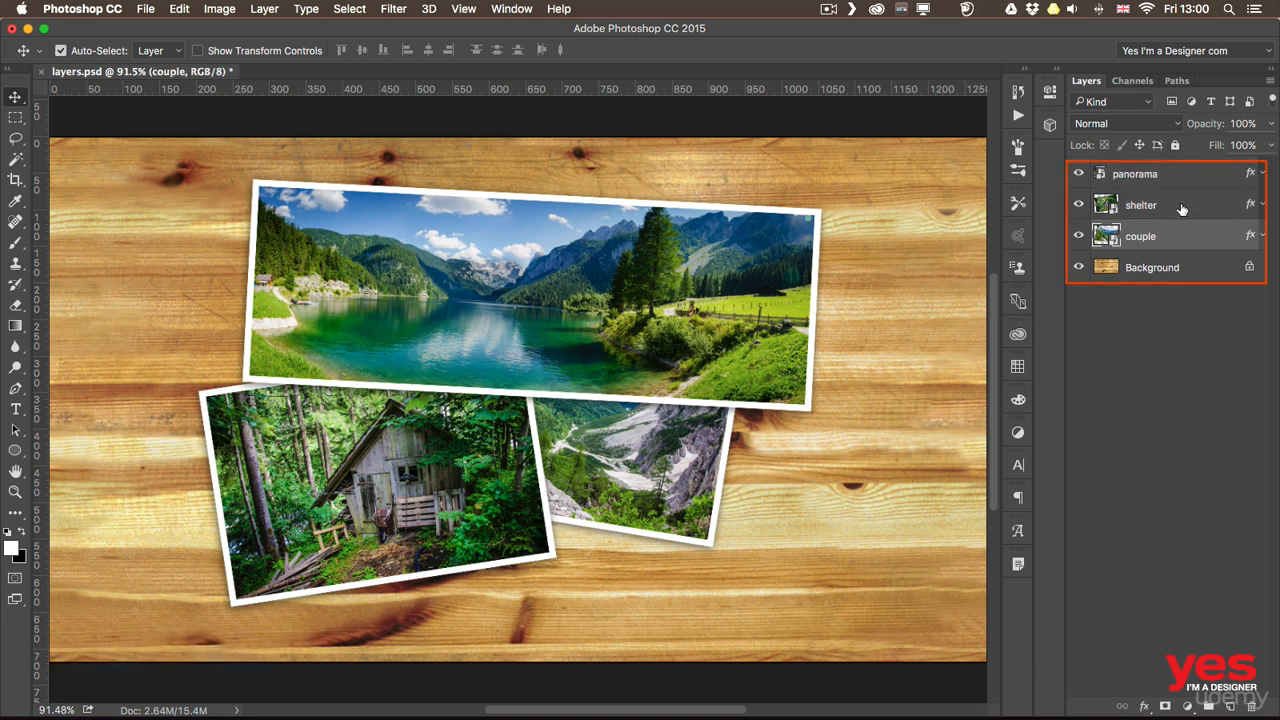
super+click(1182, 208)
super+click(1187, 178)
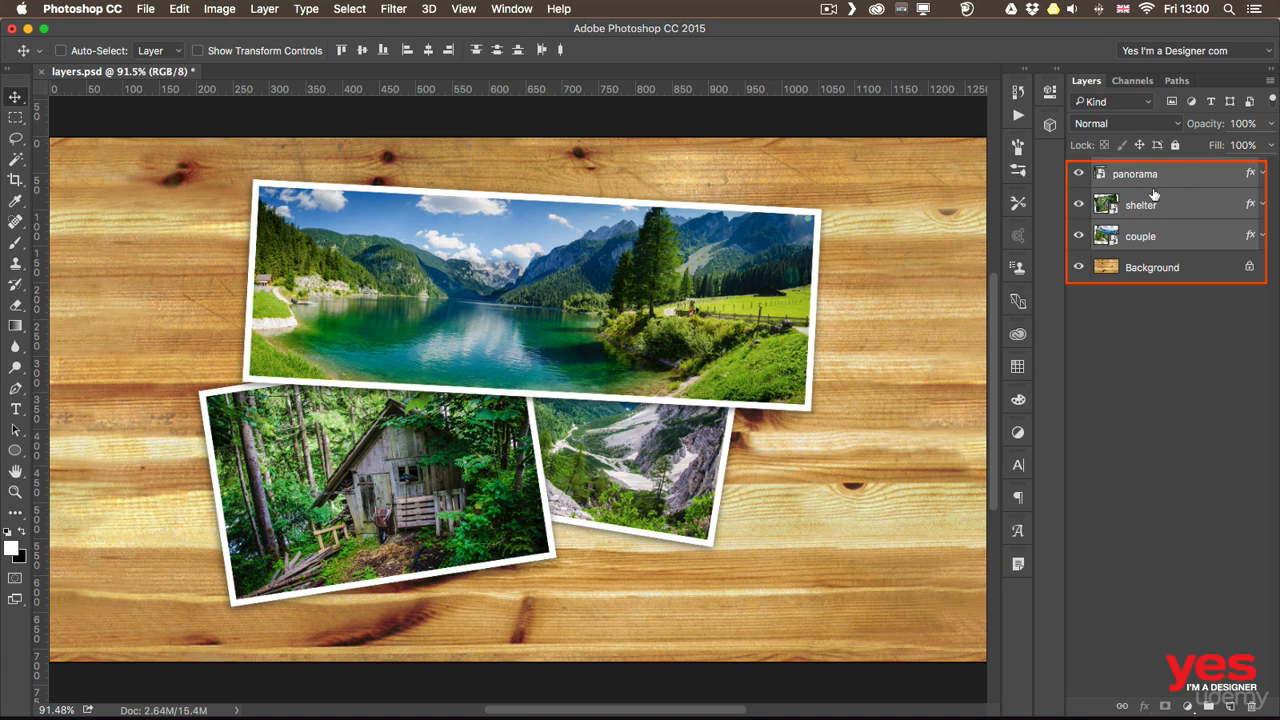
mouse_move(545, 344)
mouse_down()
mouse_move(598, 406)
mouse_move(646, 334)
mouse_move(480, 347)
mouse_move(545, 332)
mouse_move(690, 352)
mouse_move(538, 324)
mouse_up()
Step: Remove the panorama layer from the selection and move the shelter and couple photos down and slightly right
key(super)
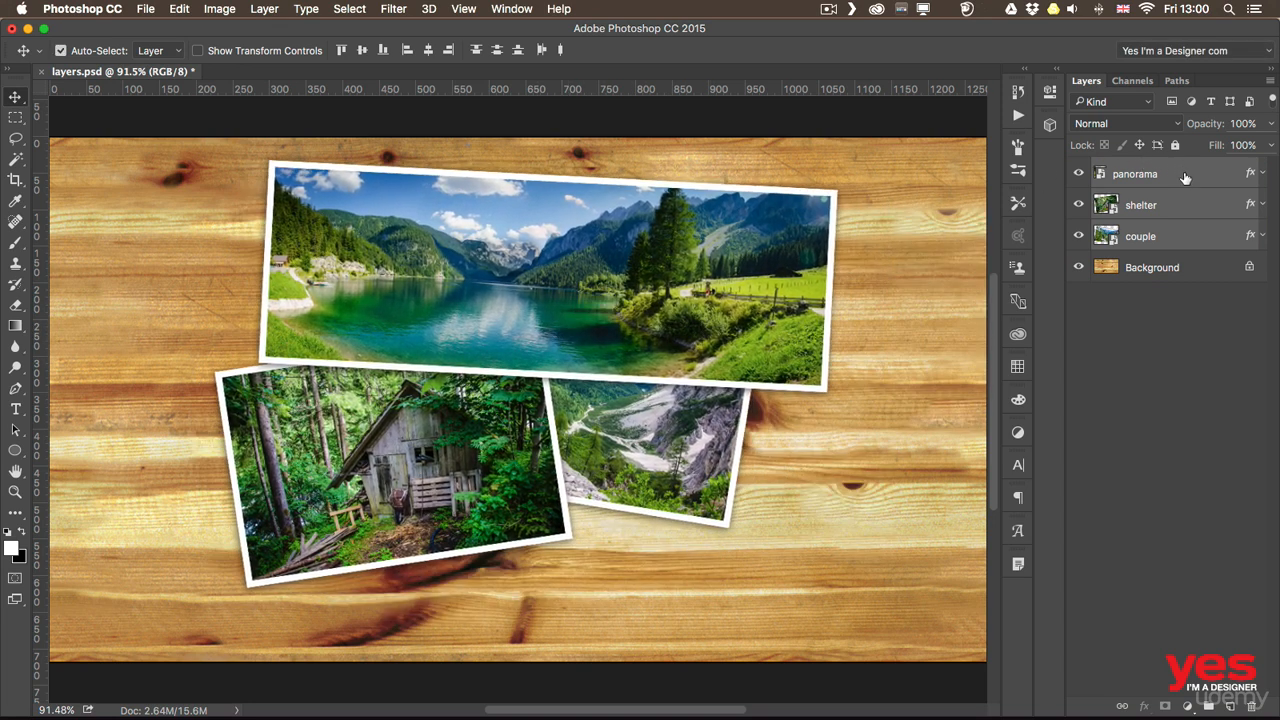
super+click(1185, 178)
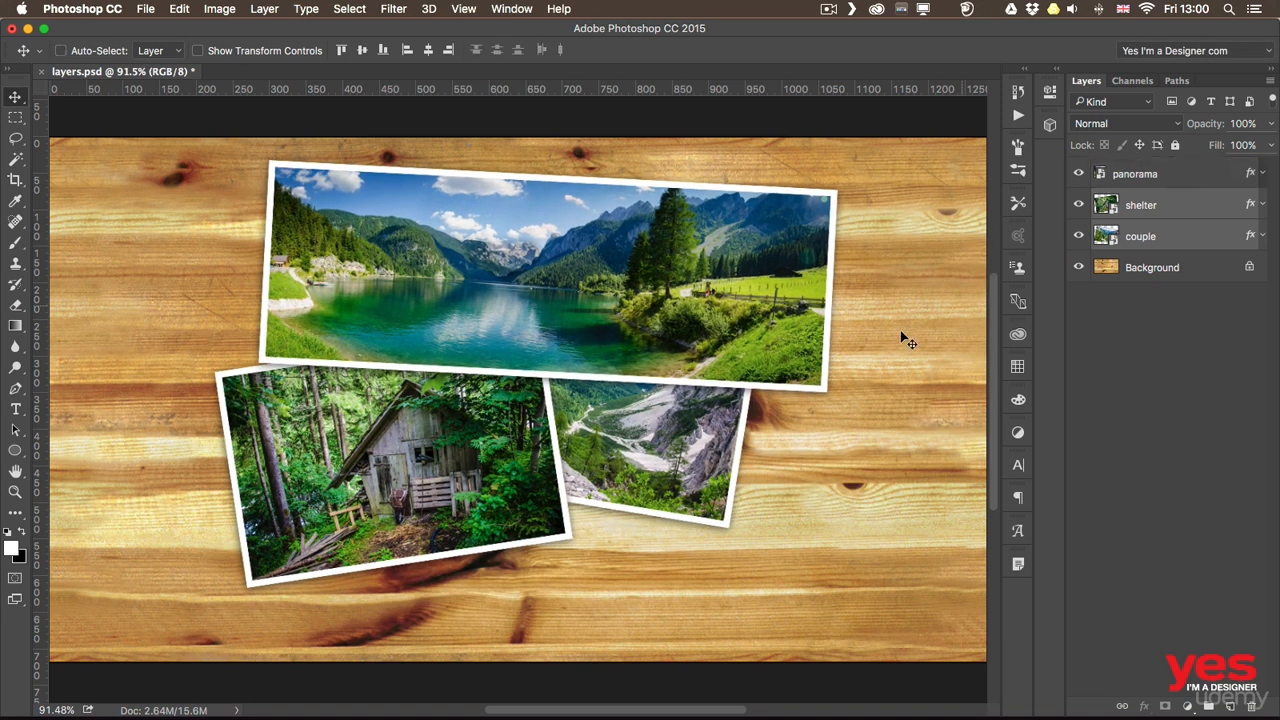
drag(681, 351, 700, 404)
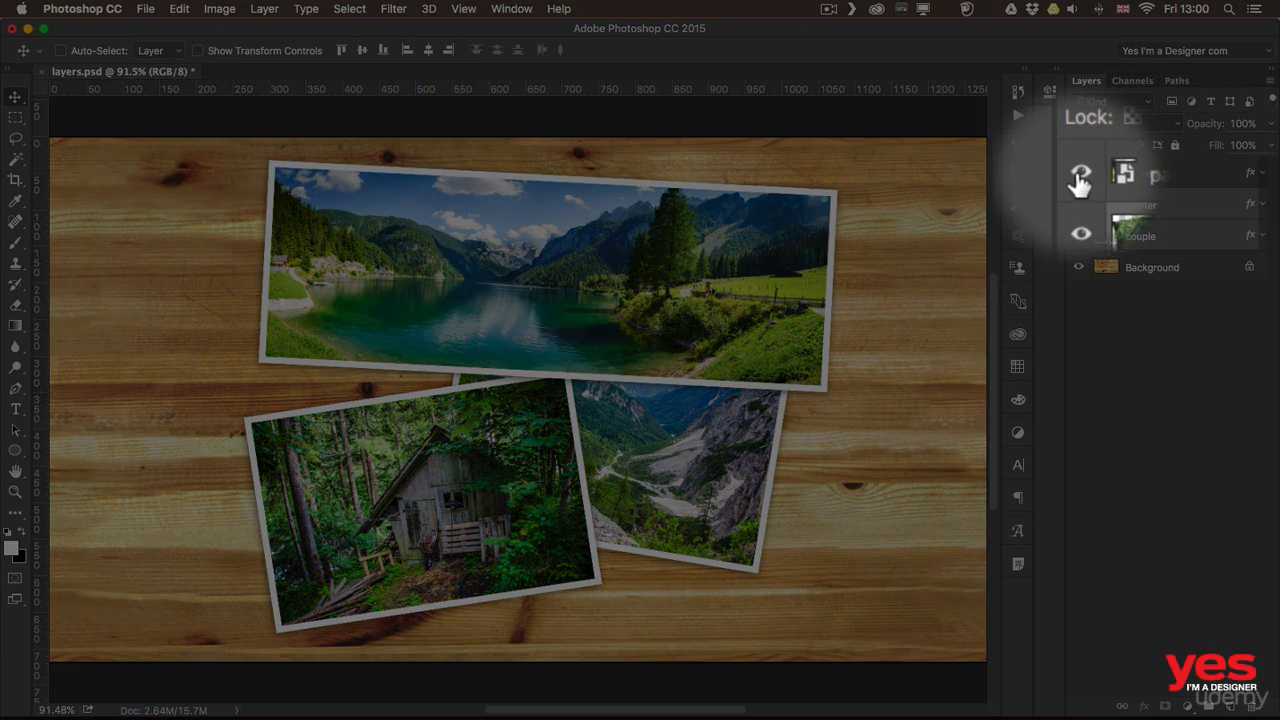
Step: Hide and show the panorama, shelter and couple layers one at a time, and isolate the shelter layer before restoring all layers
click(1080, 176)
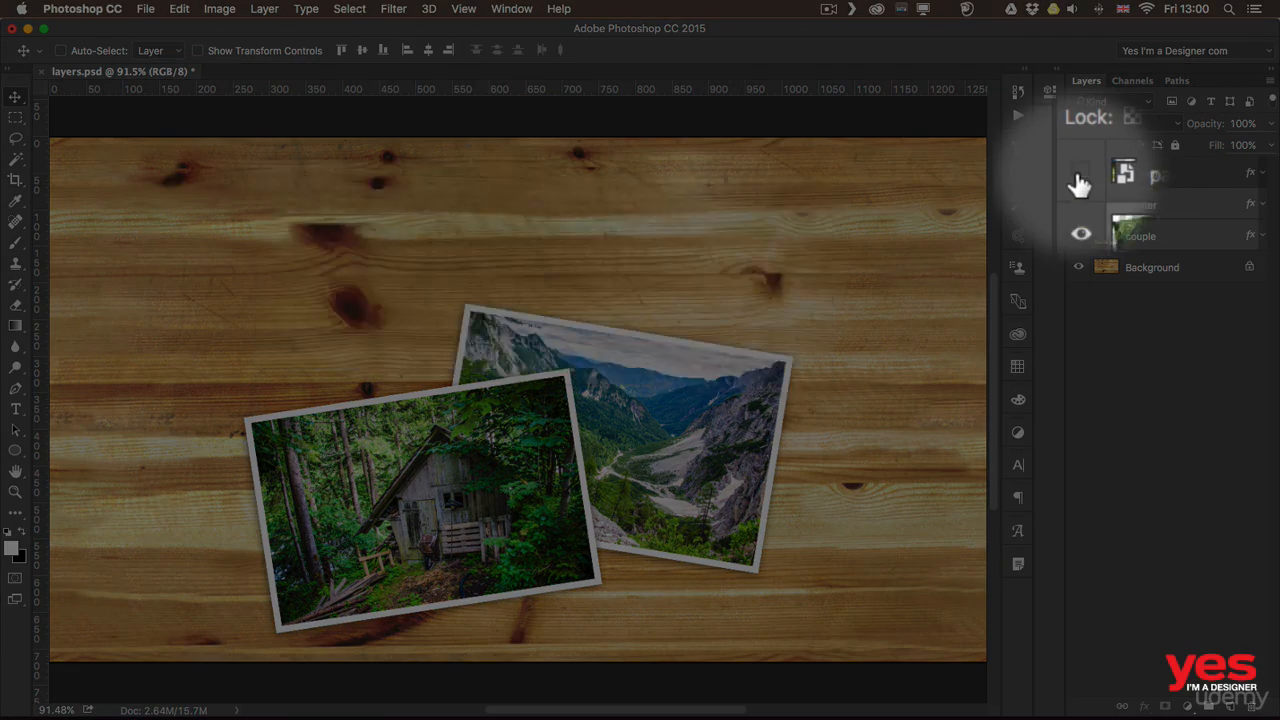
click(1079, 176)
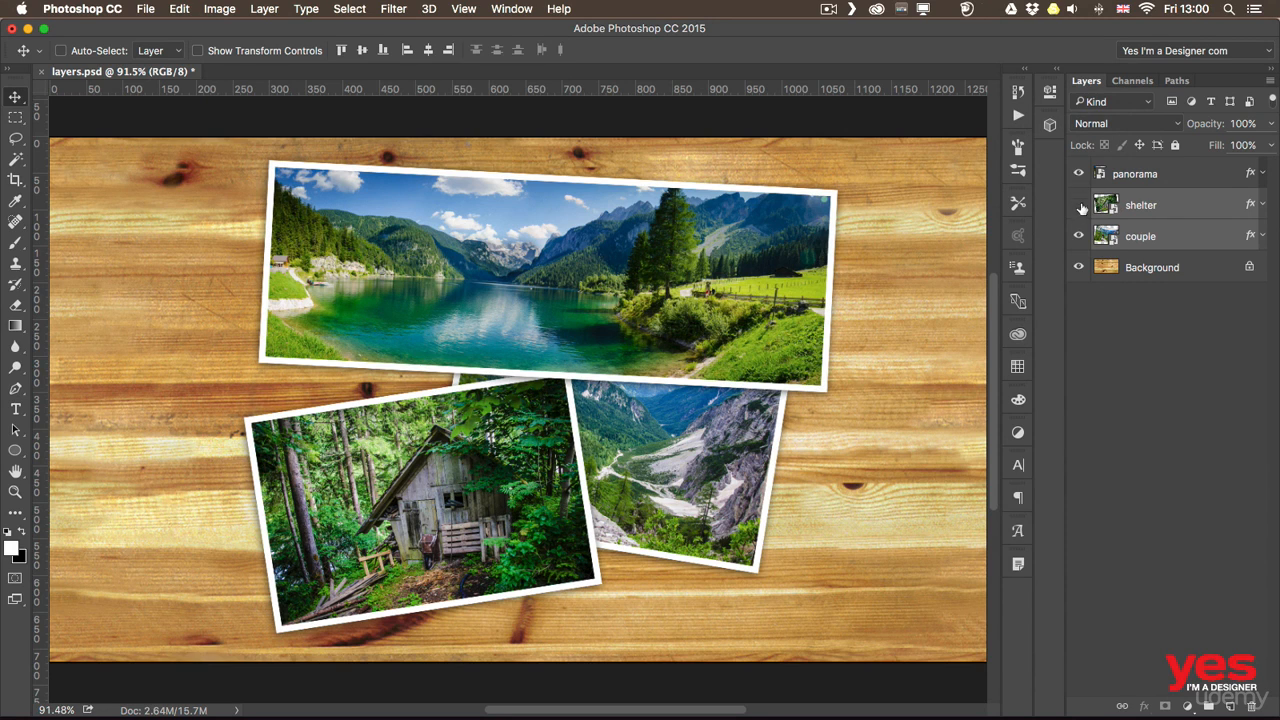
click(1080, 205)
click(1079, 205)
click(1079, 237)
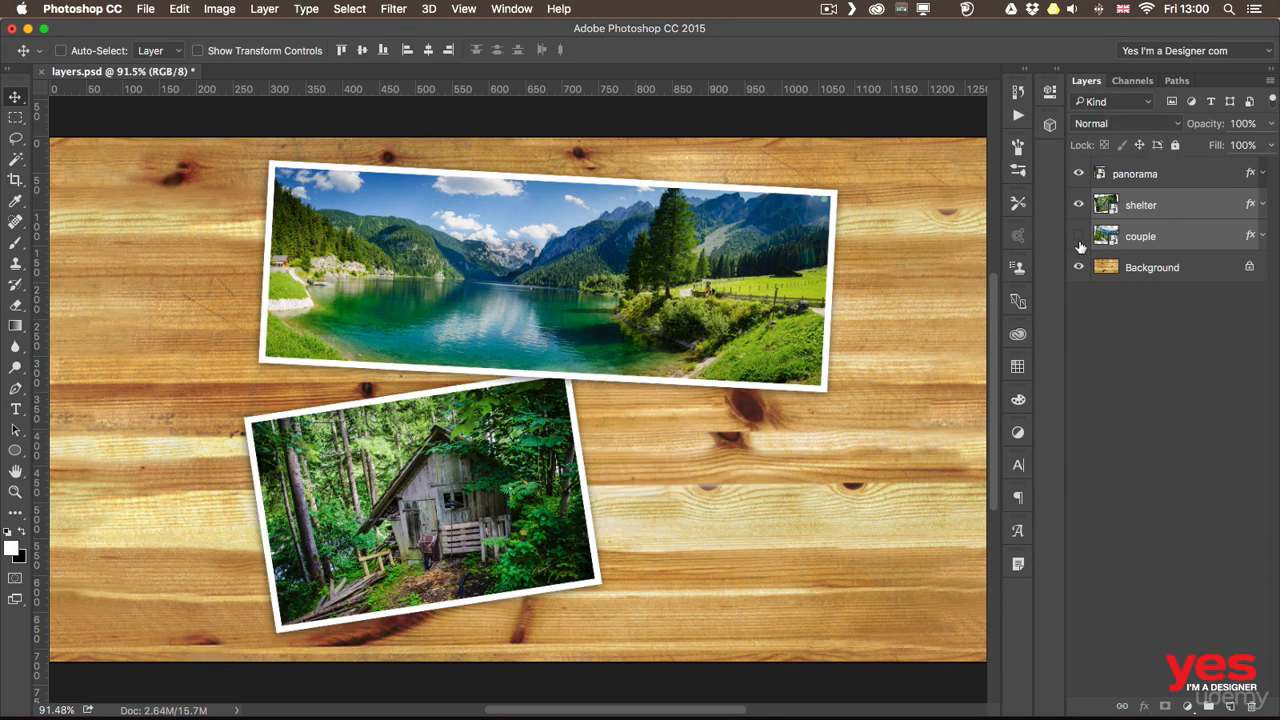
click(1079, 237)
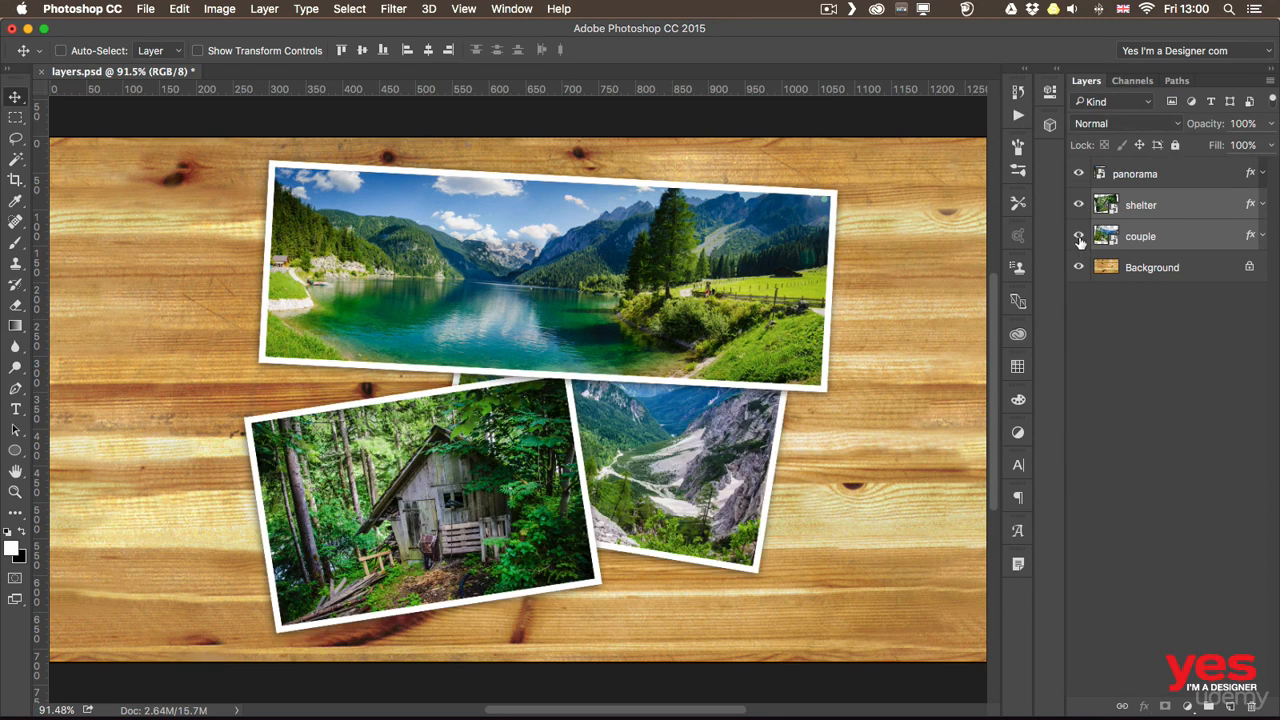
mouse_move(1079, 237)
mouse_down()
mouse_move(1078, 180)
mouse_move(1079, 236)
mouse_up()
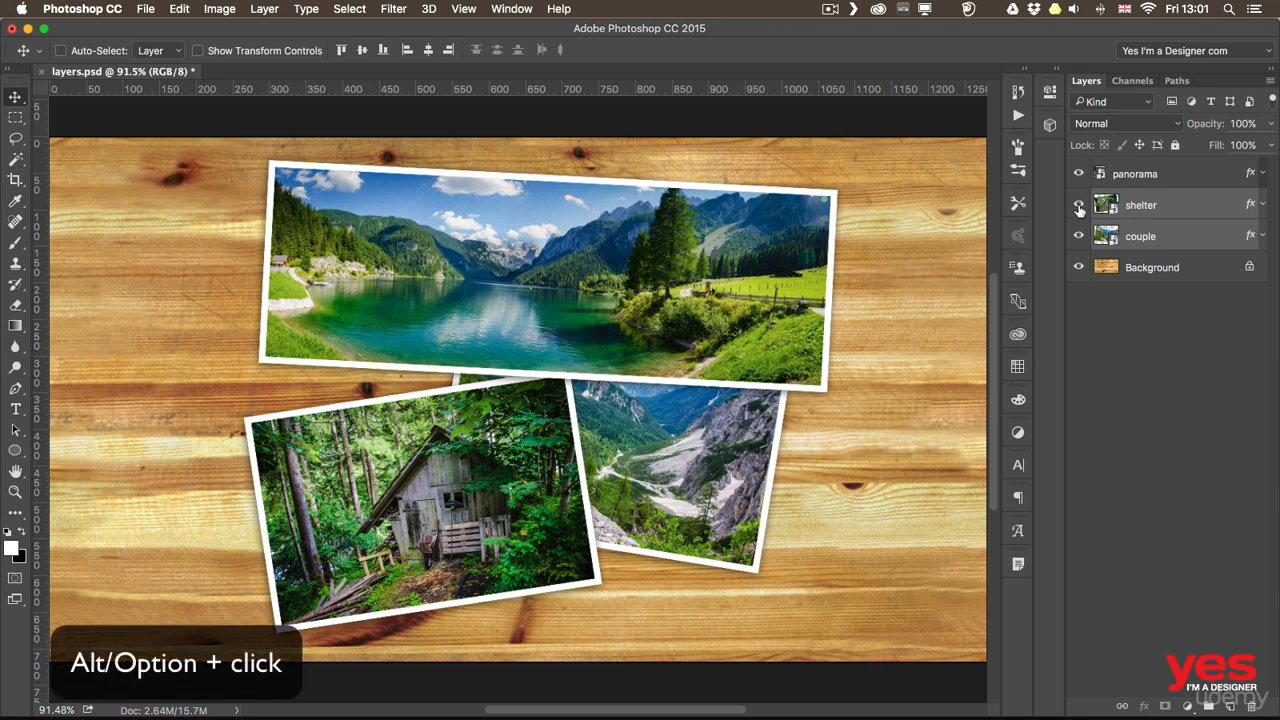
alt+click(1079, 206)
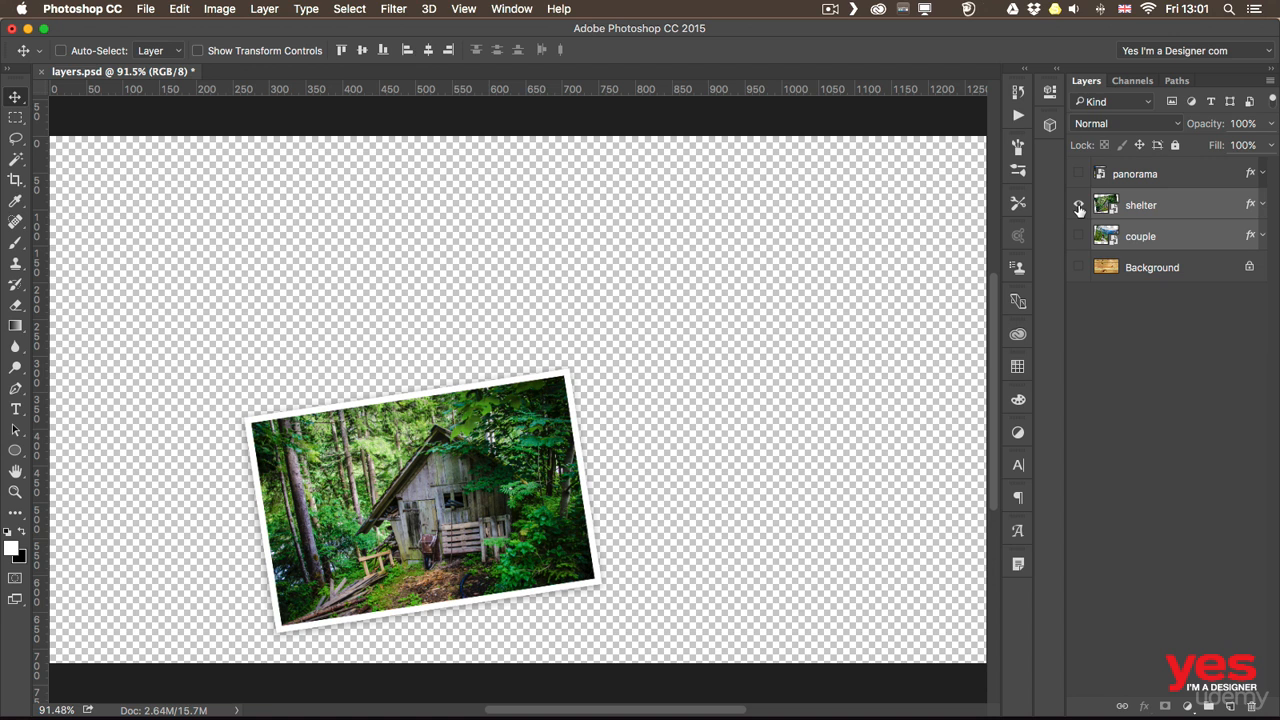
alt+click(1078, 206)
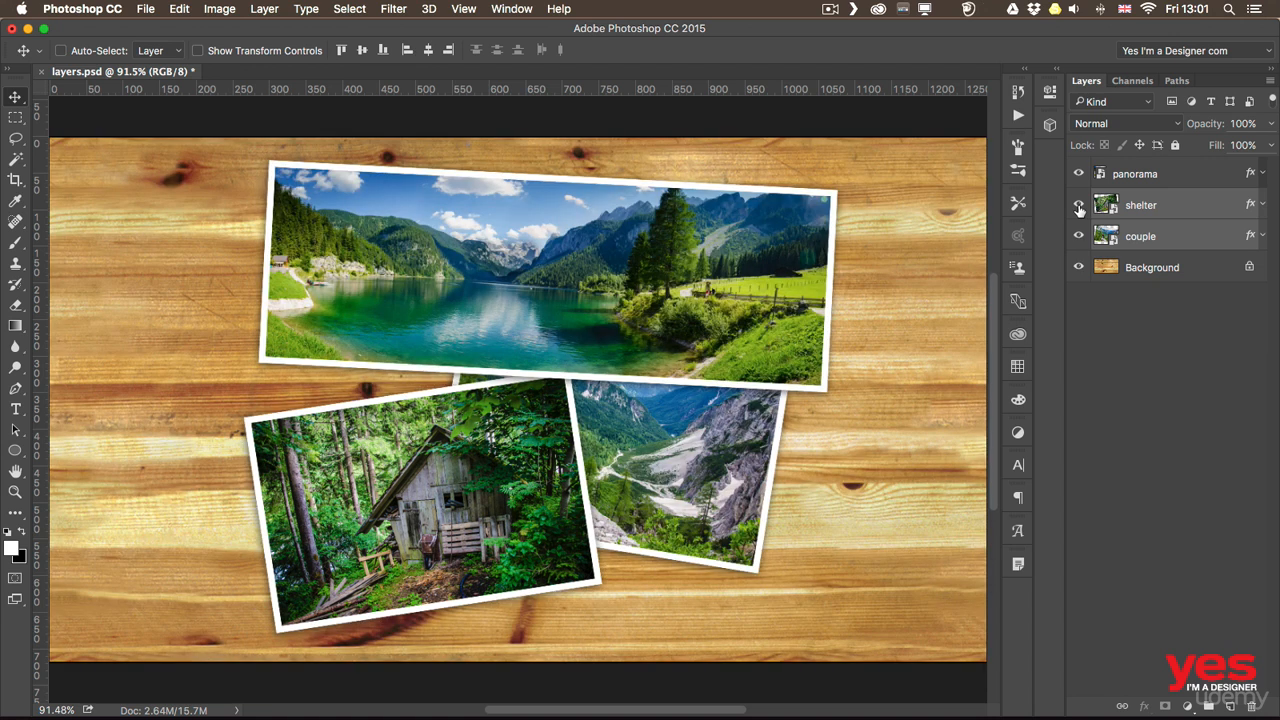
Step: Select only the shelter layer and look up the Hide Layers shortcut among the Layer commands in Keyboard Shortcuts, leaving the settings without changes
click(1173, 206)
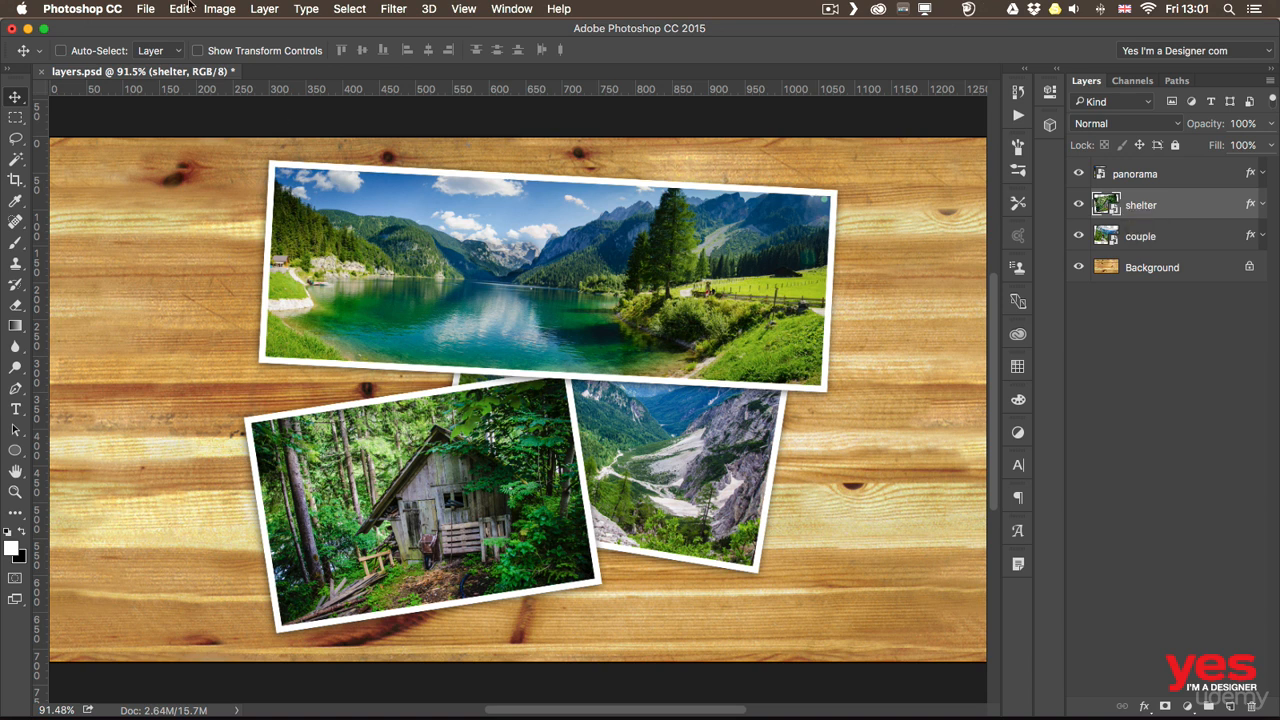
click(275, 9)
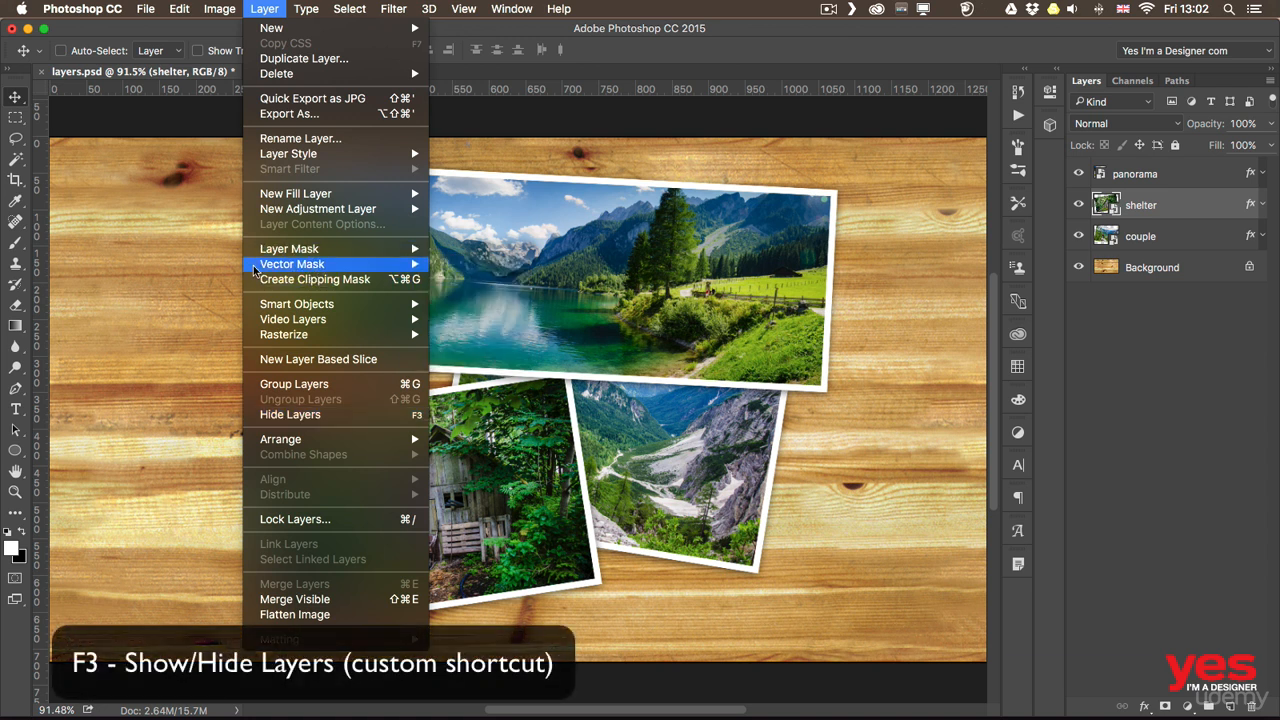
mouse_move(165, 5)
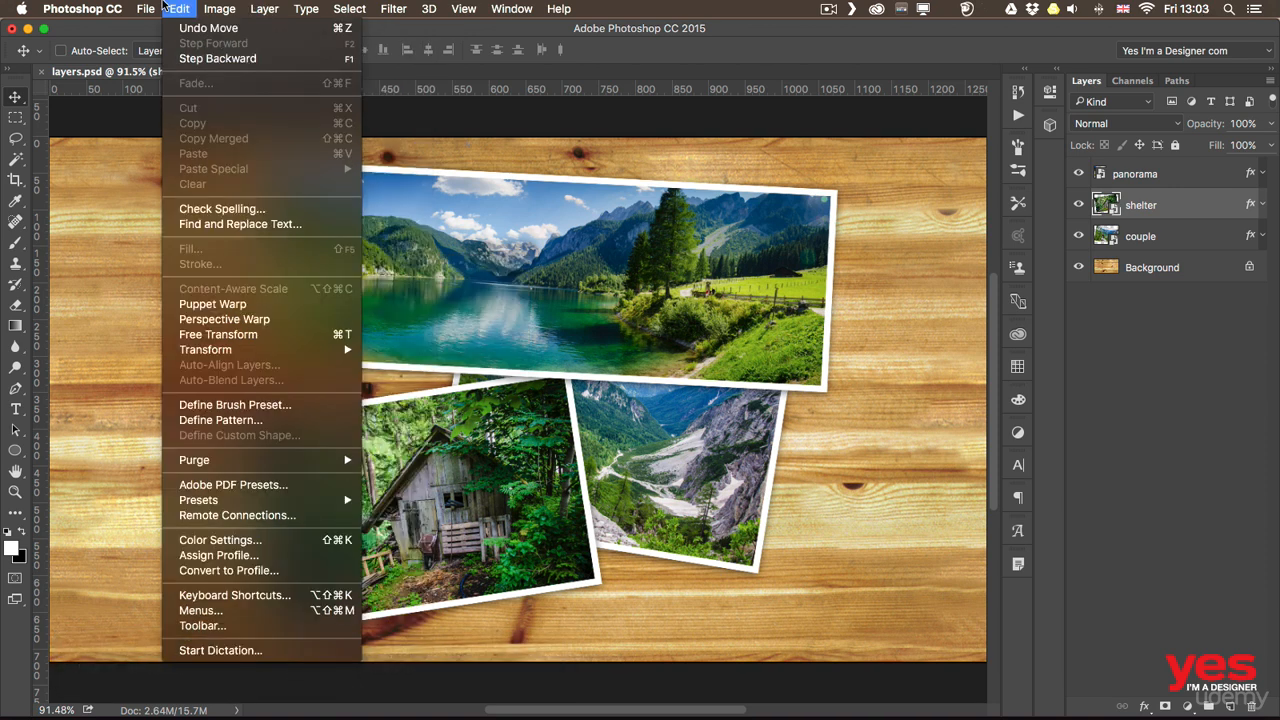
click(244, 597)
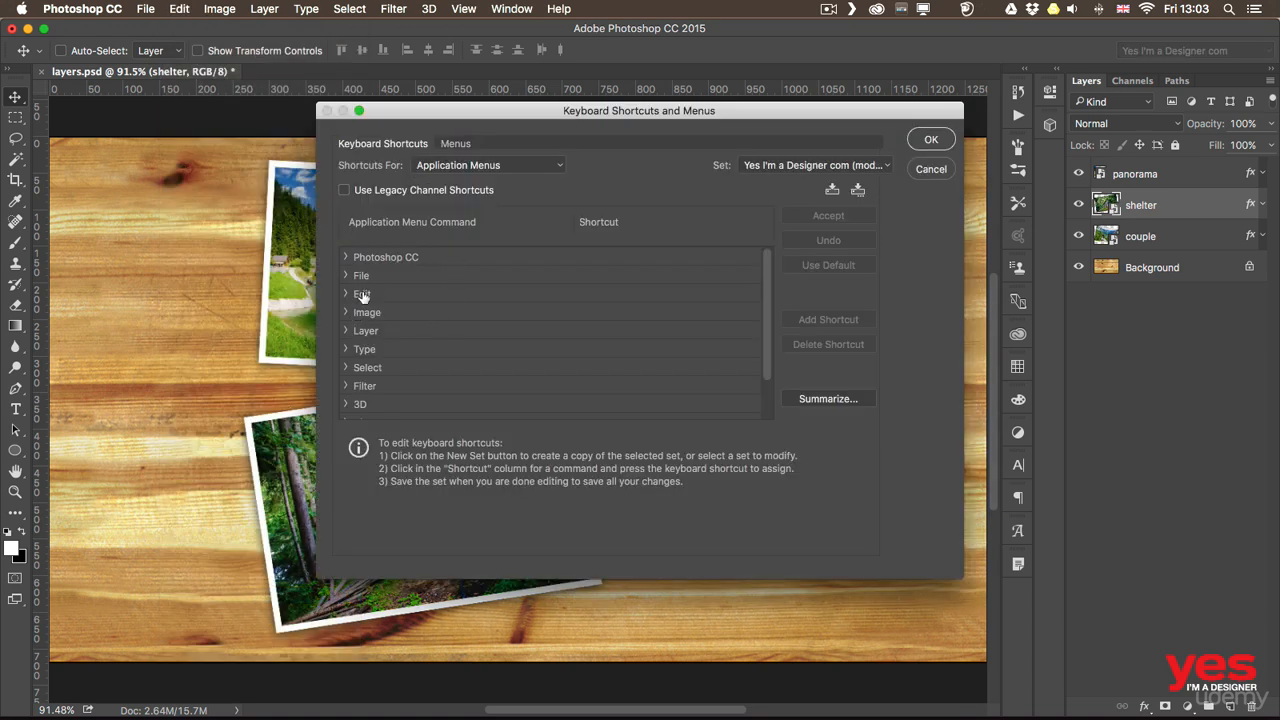
click(345, 331)
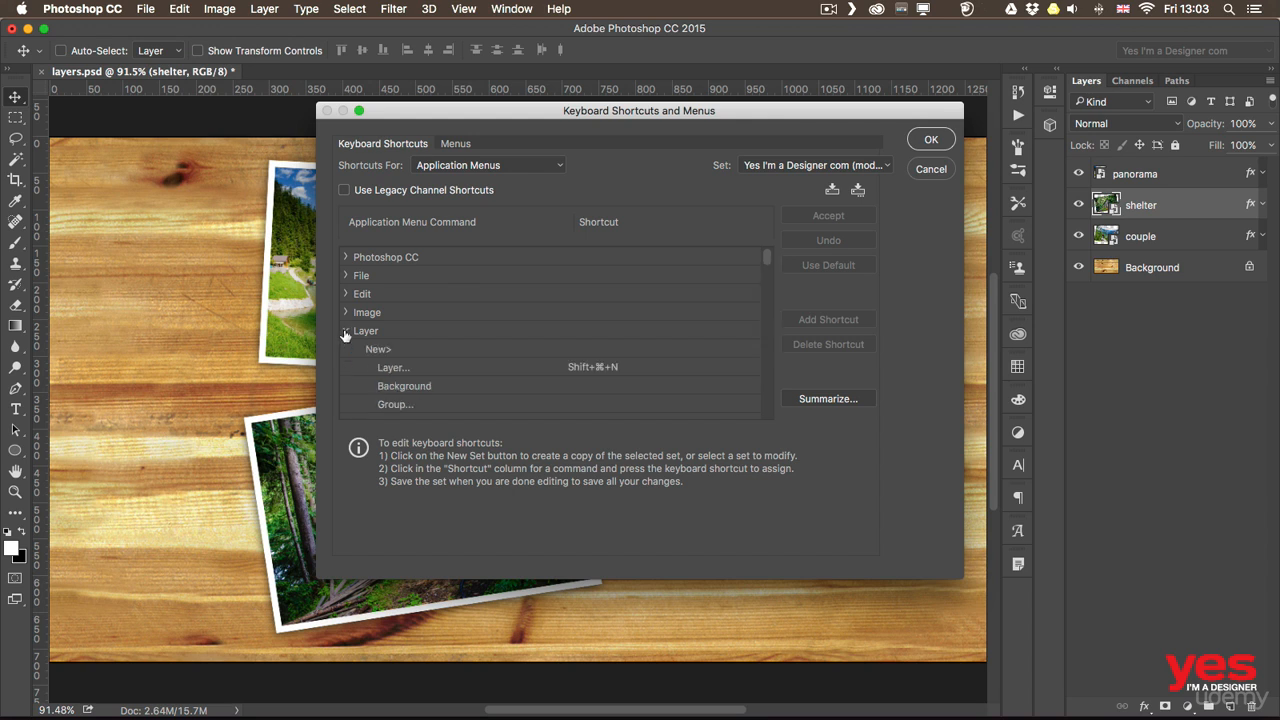
drag(765, 254, 765, 258)
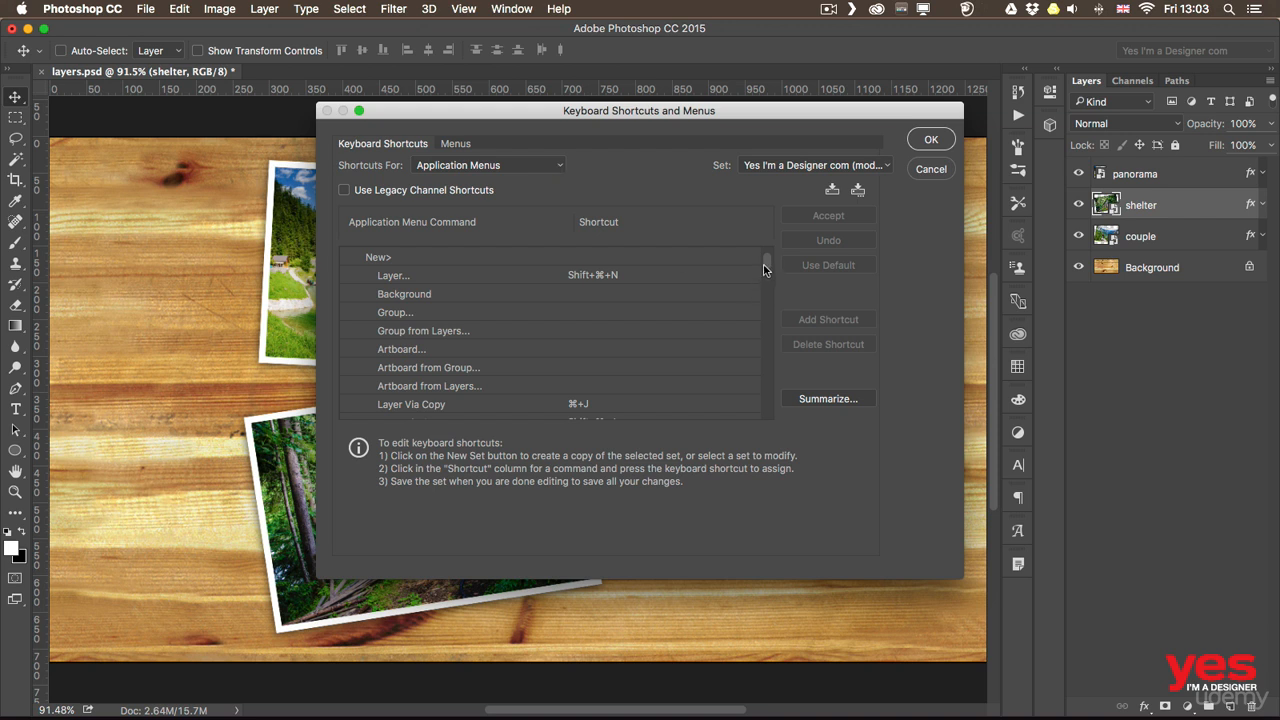
drag(766, 262, 752, 388)
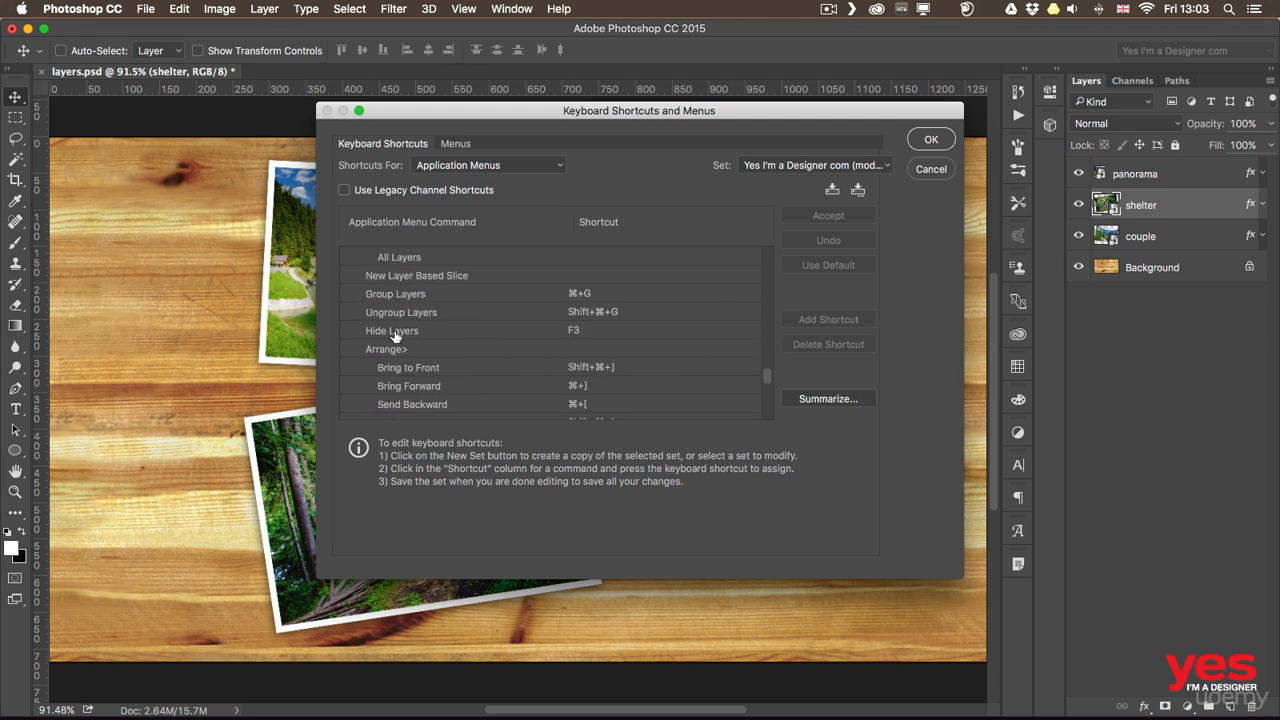
click(578, 330)
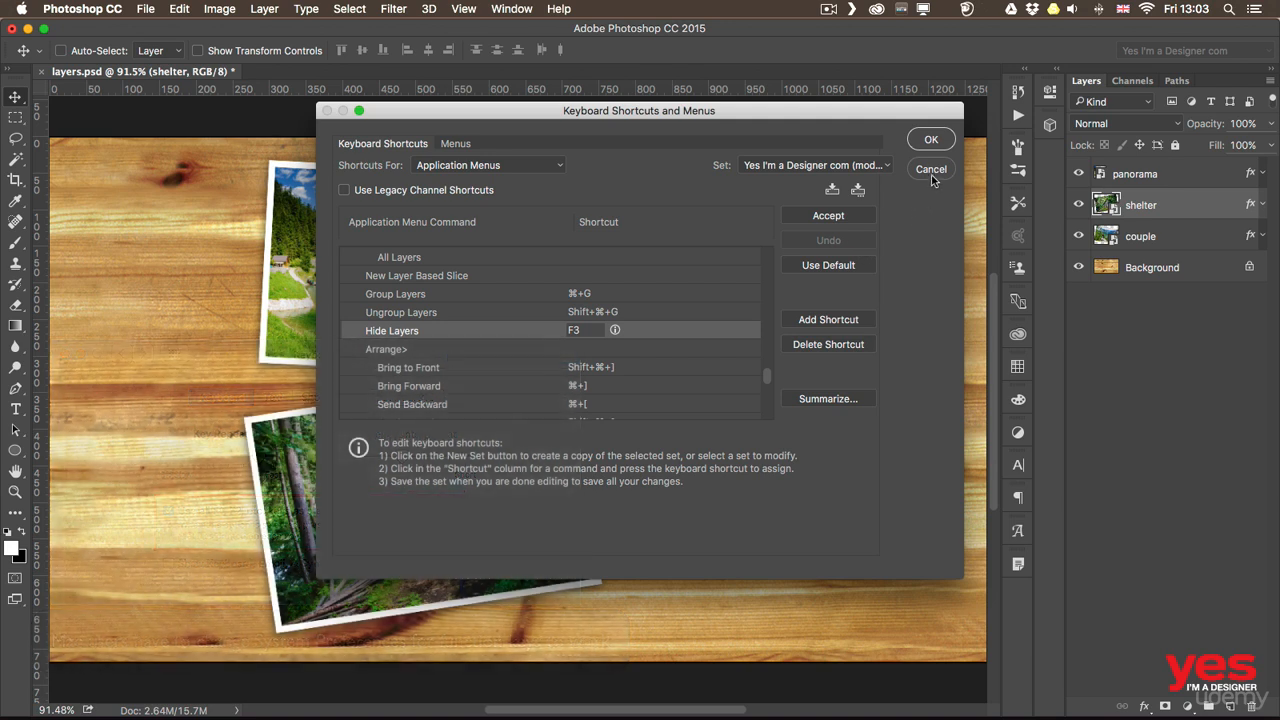
click(935, 162)
click(931, 169)
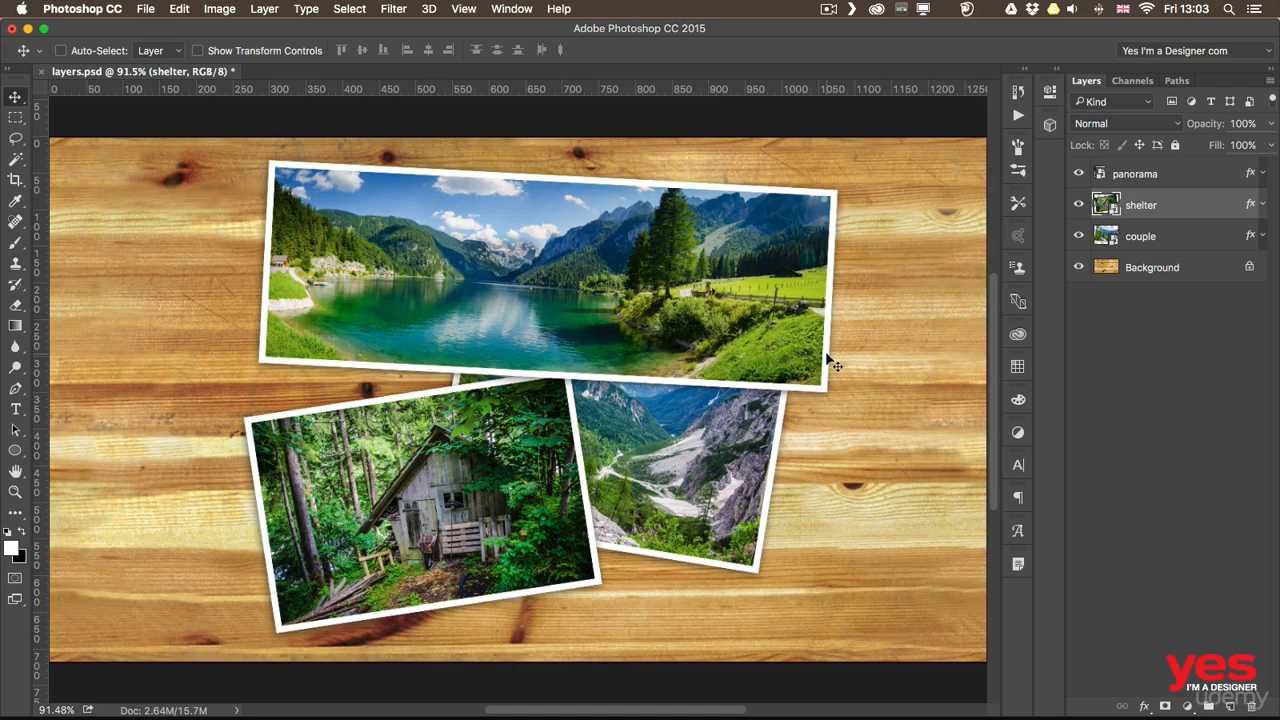
Step: Hide and show the shelter layer several times with the Hide Layers command
key(F3)
key(F3)
key(F3)
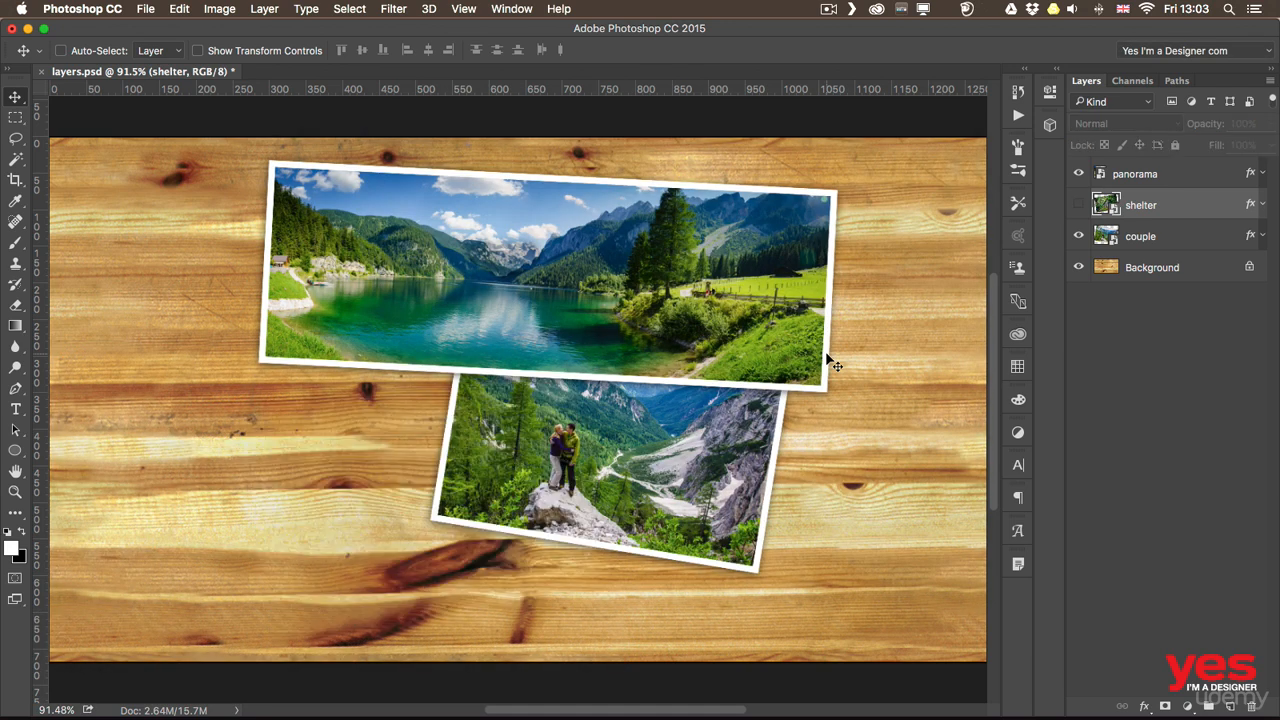
key(F3)
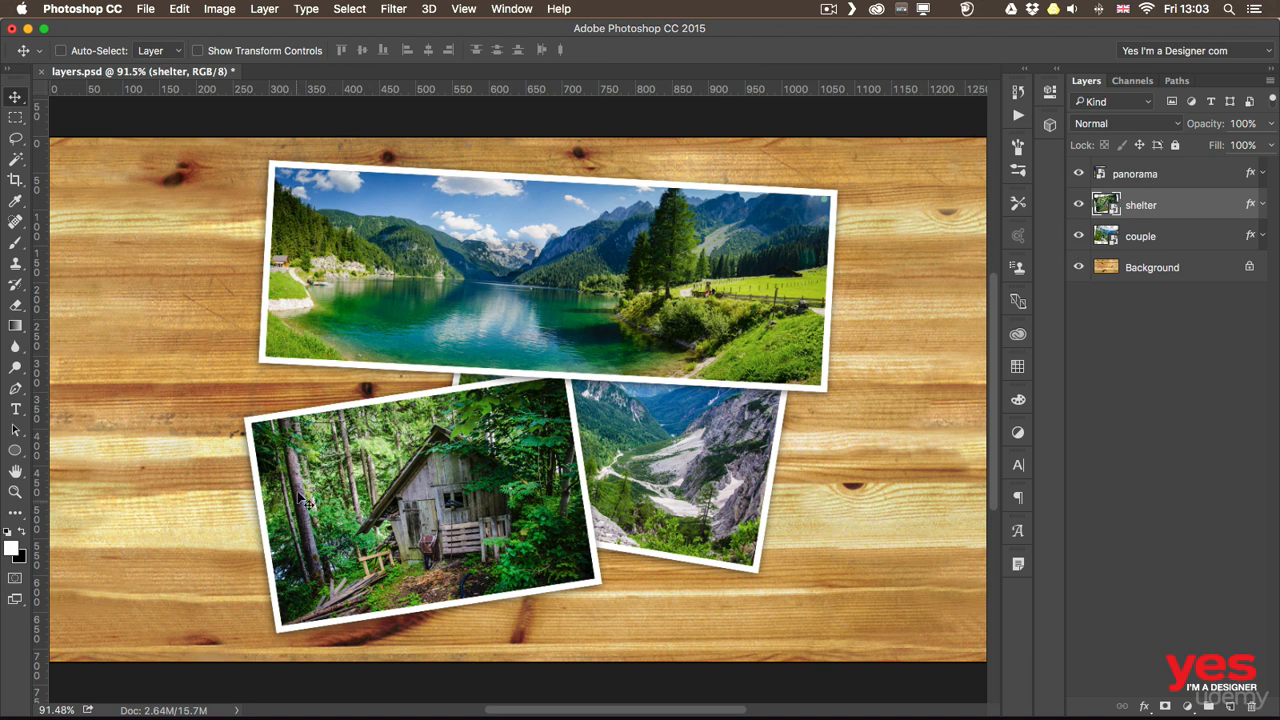
key(F3)
key(F3)
Step: Add the couple layer to the selection and toggle the shelter and couple layers' visibility off and on together
shift+click(1172, 238)
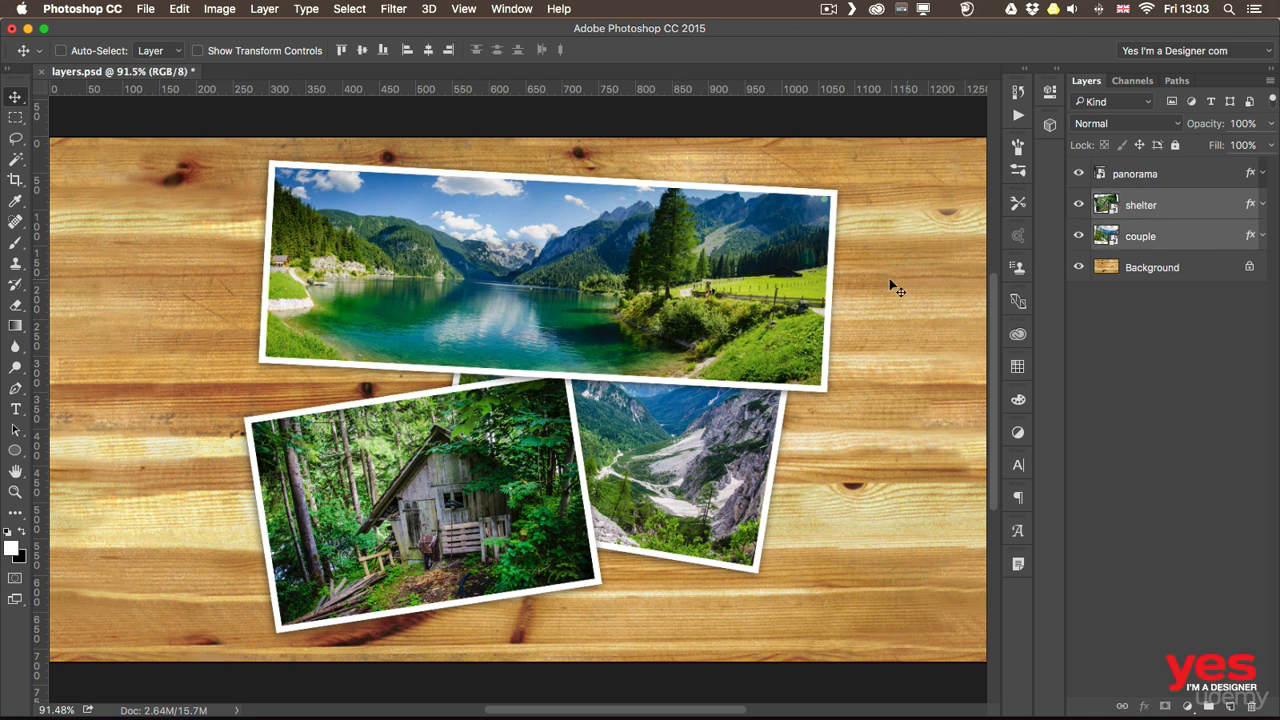
key(F3)
key(F3)
Step: Select the panorama photo on the canvas and move it left and slightly down
super+click(372, 262)
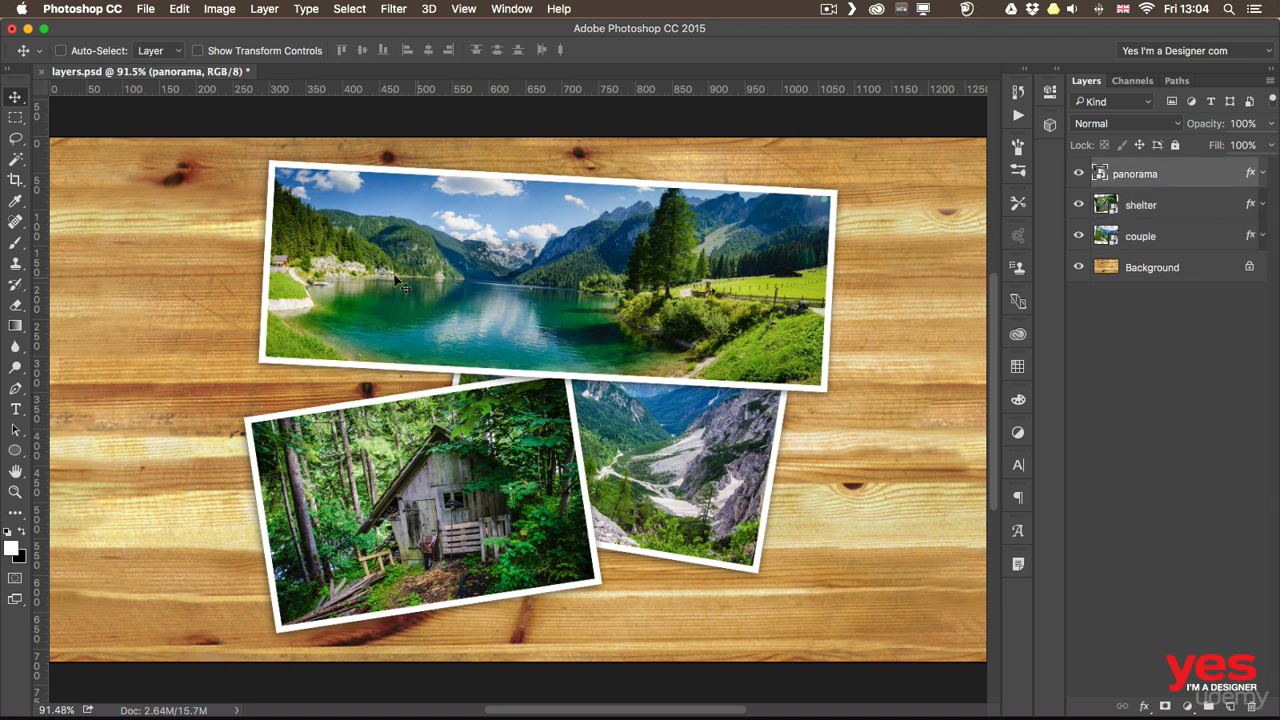
drag(367, 257, 380, 285)
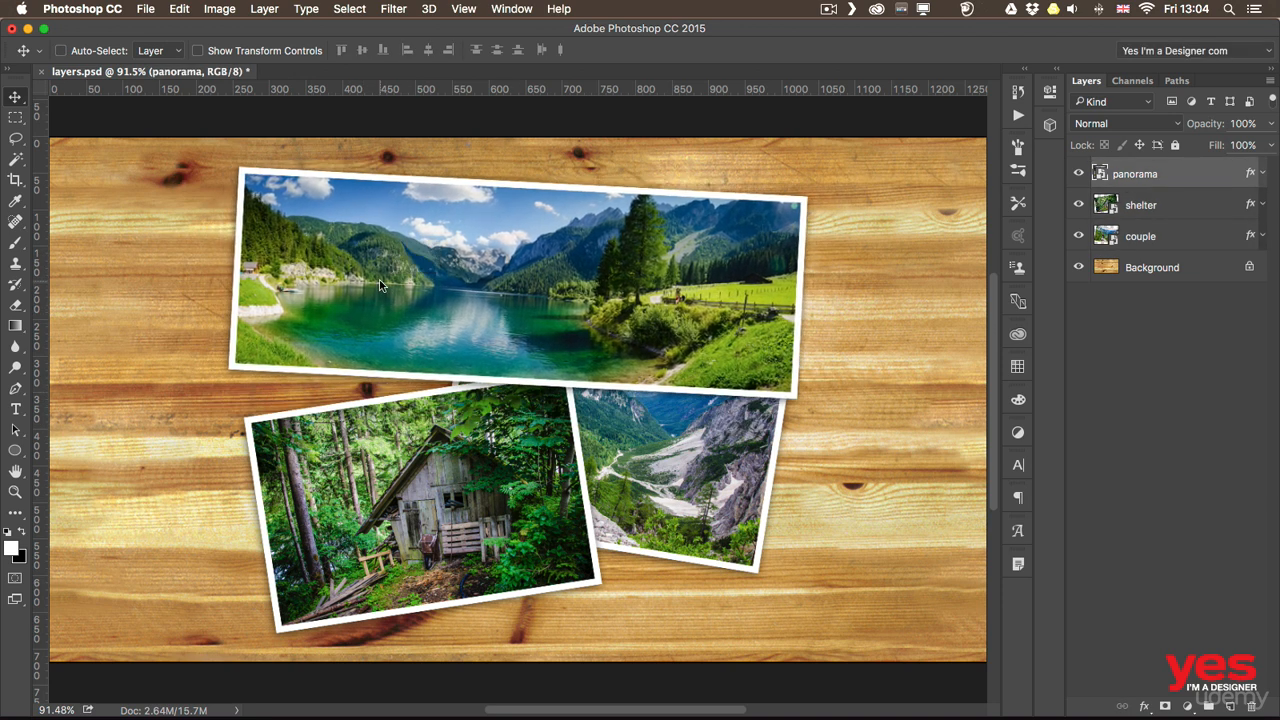
Step: Hide the shelter layer and the panorama layer one after the other, and make both visible again
super+click(350, 463)
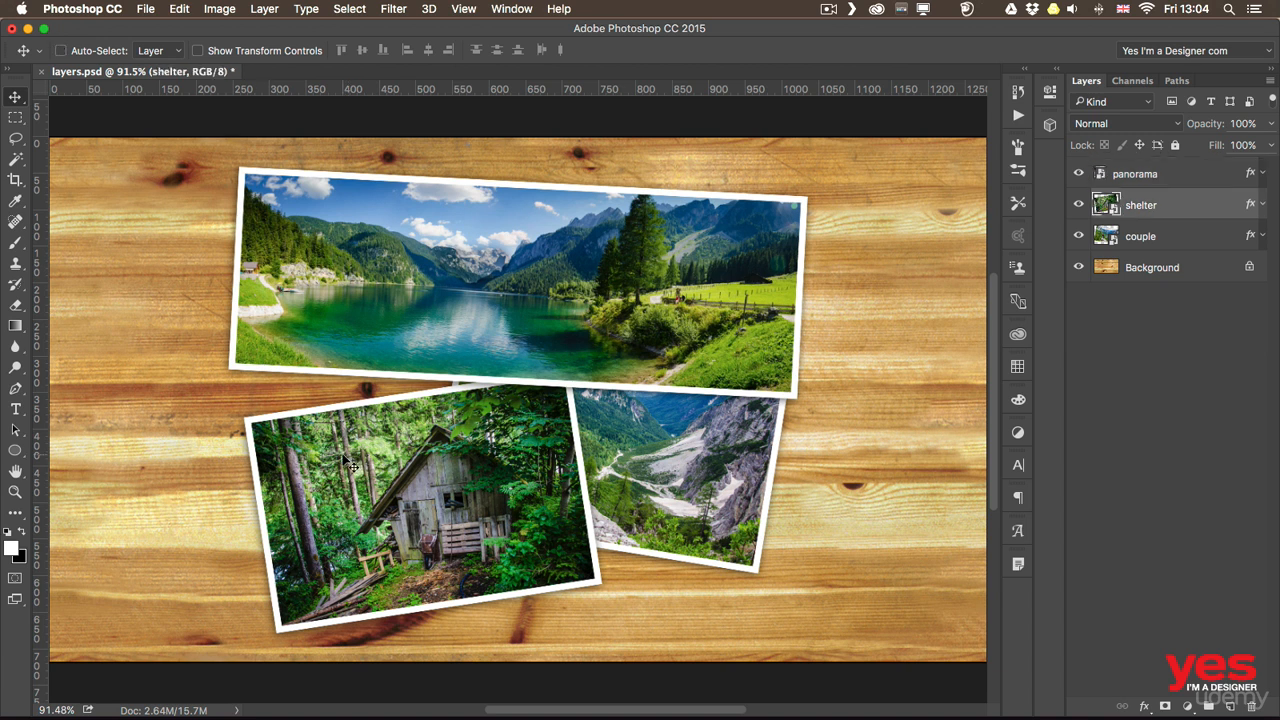
key(super+comma)
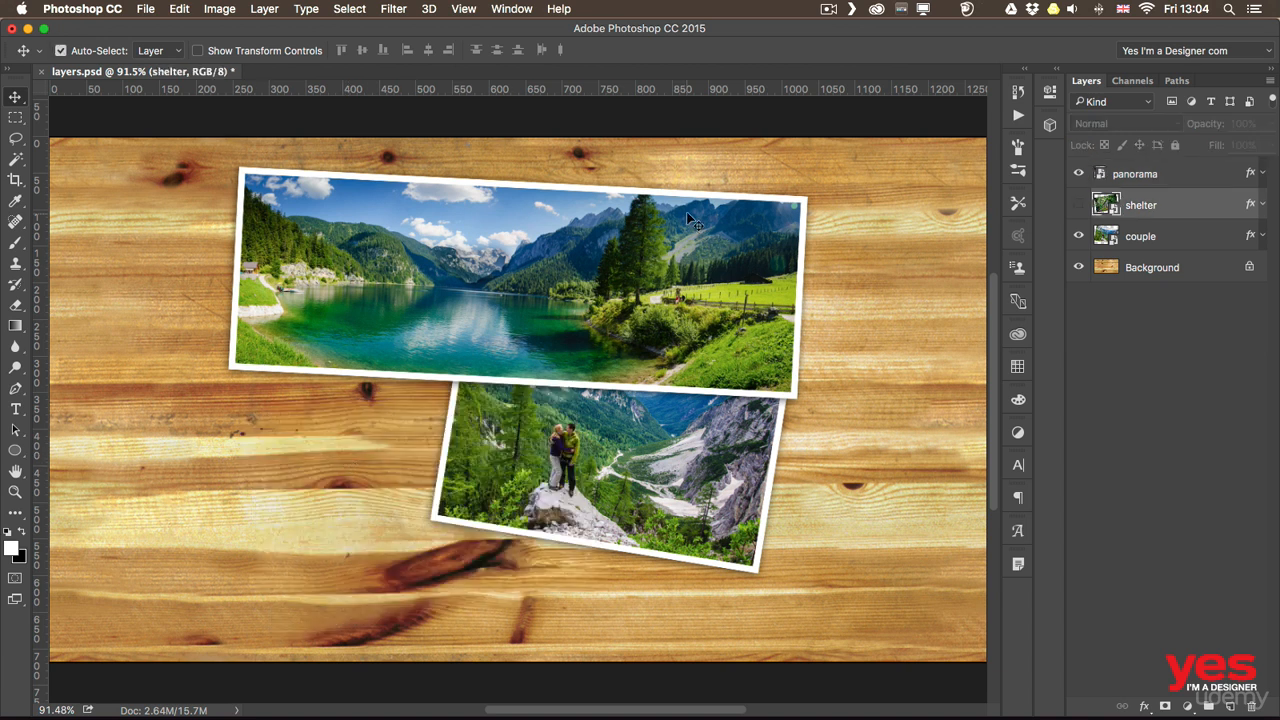
super+click(690, 220)
key(super+comma)
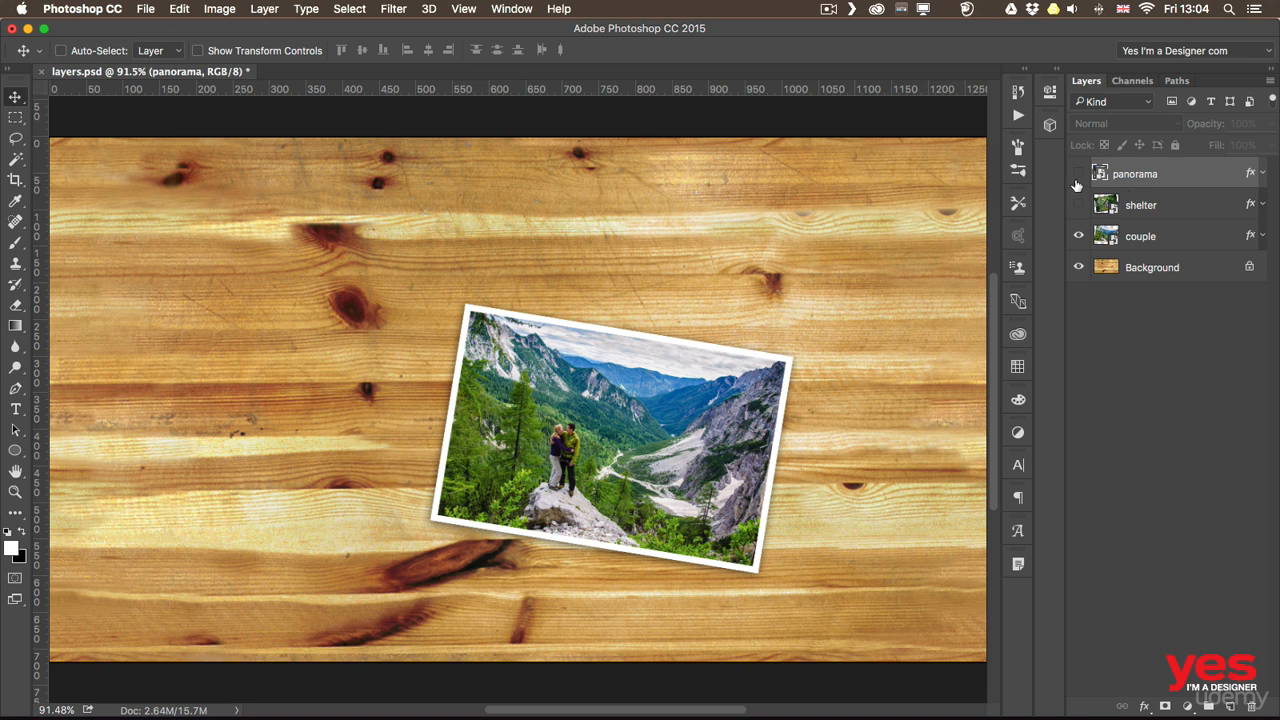
drag(1084, 205, 1076, 176)
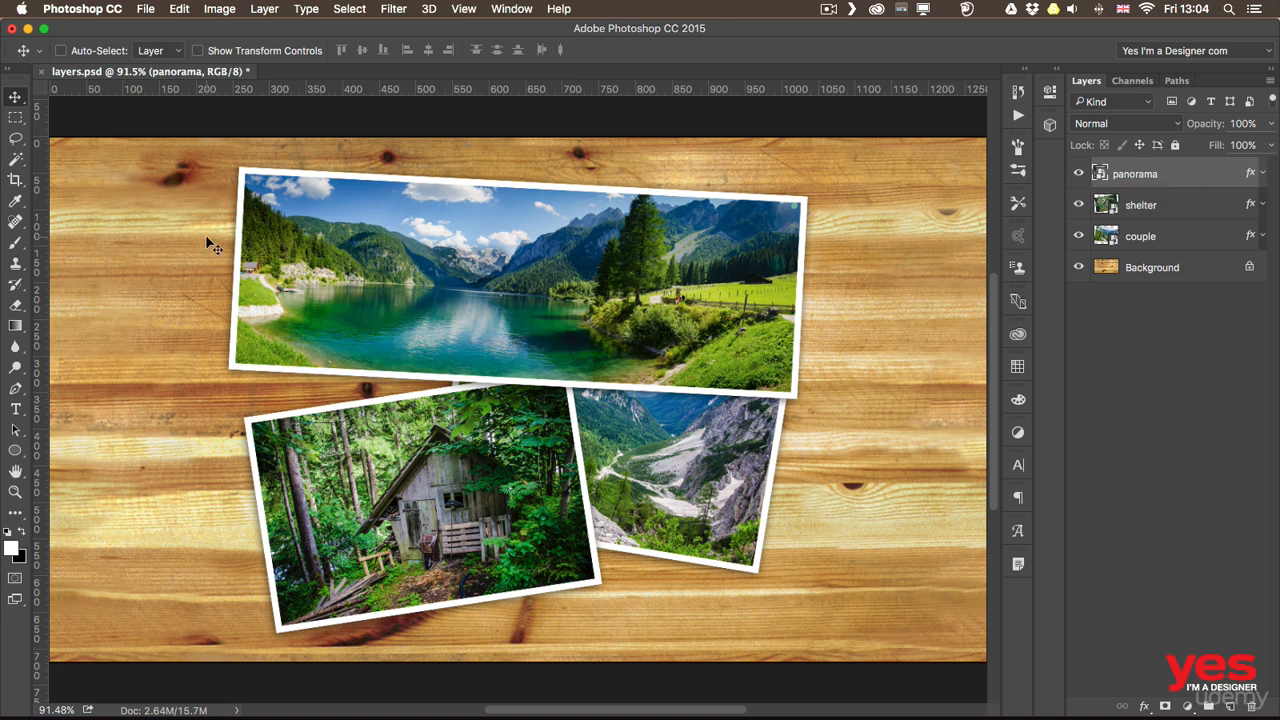
Step: Add the shelter photo and the couple photo to the canvas selection one after the other, repositioning the selected photos together each time
key(super)
shift+super+click(392, 490)
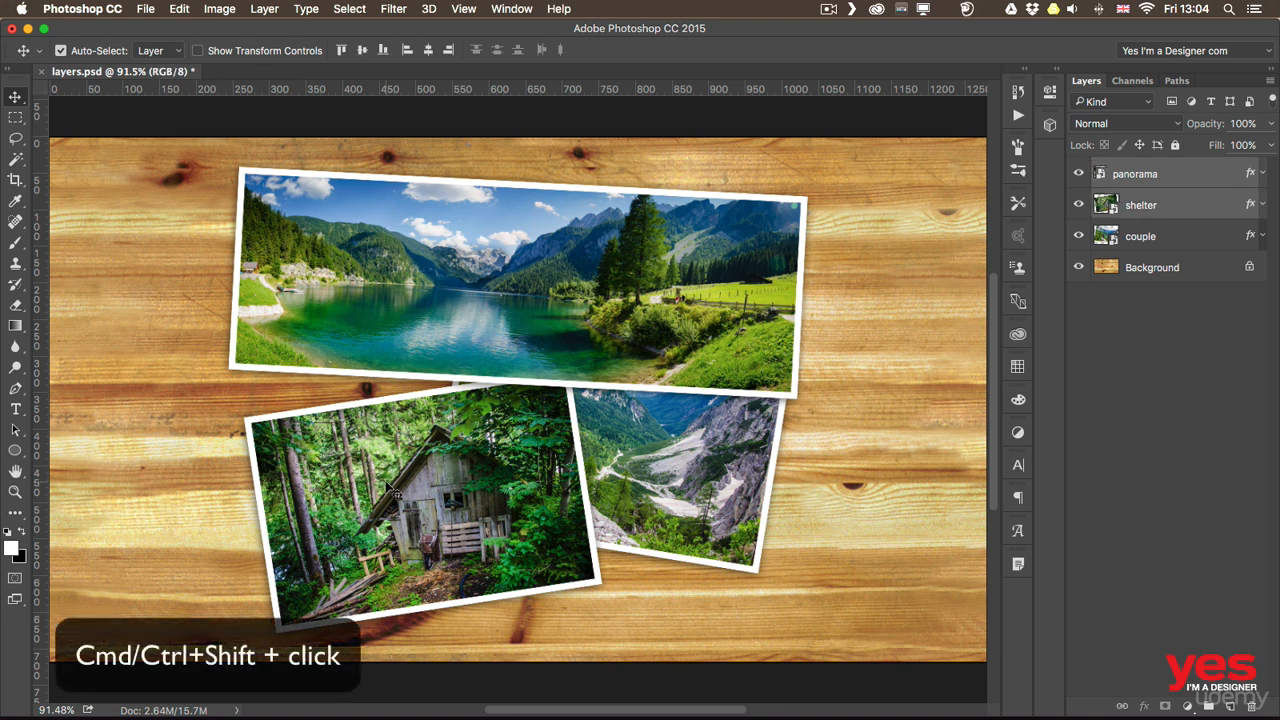
drag(410, 476, 298, 465)
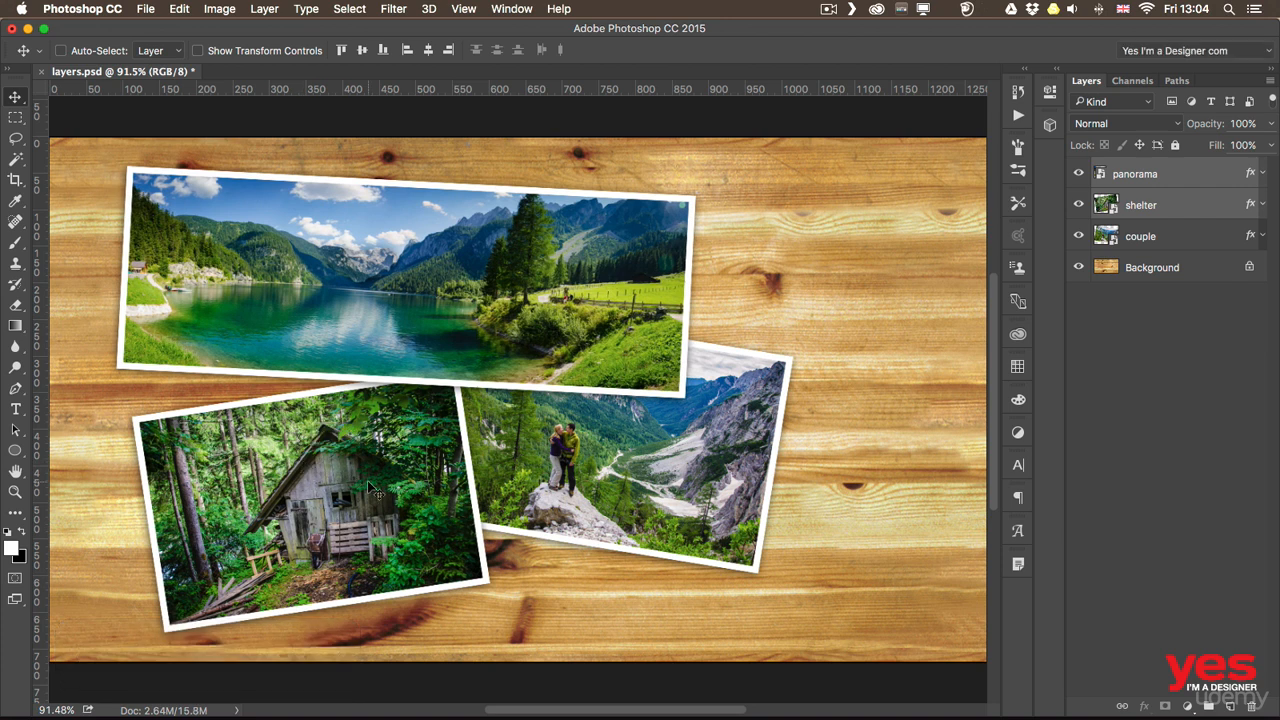
mouse_move(540, 318)
mouse_down()
mouse_move(445, 292)
mouse_move(606, 288)
mouse_move(533, 310)
mouse_up()
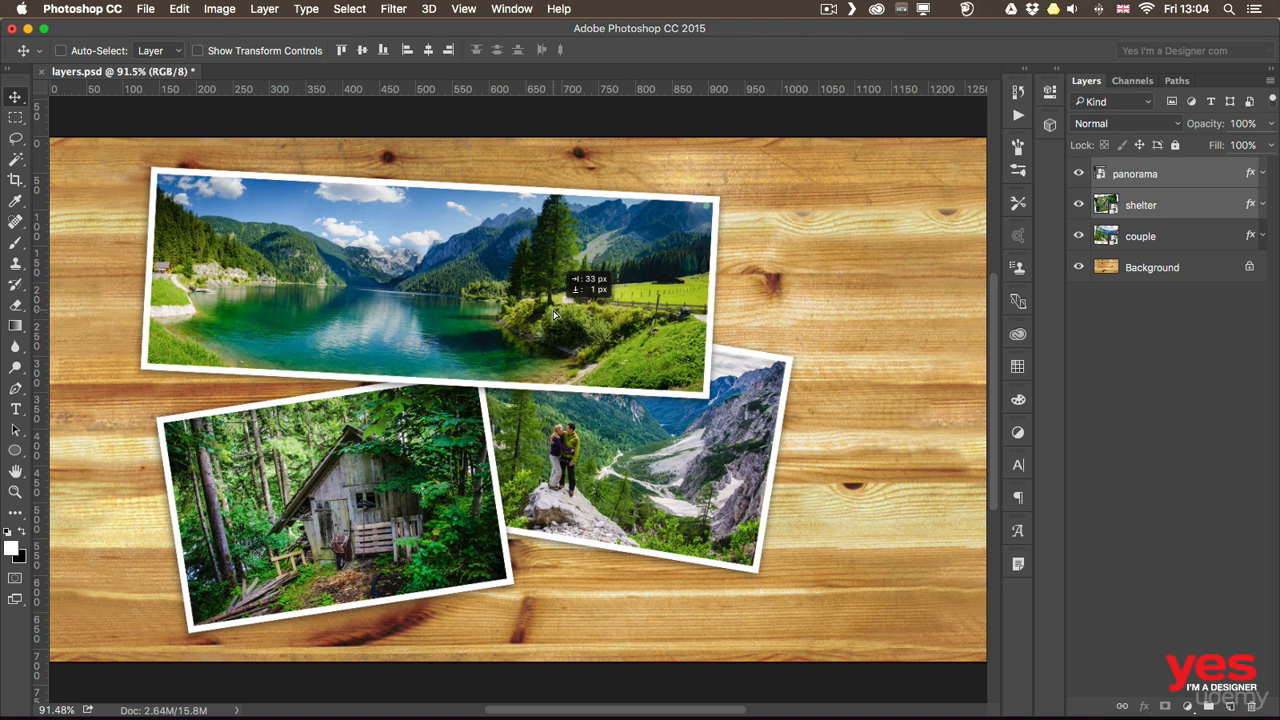
shift+super+click(649, 475)
drag(545, 475, 573, 453)
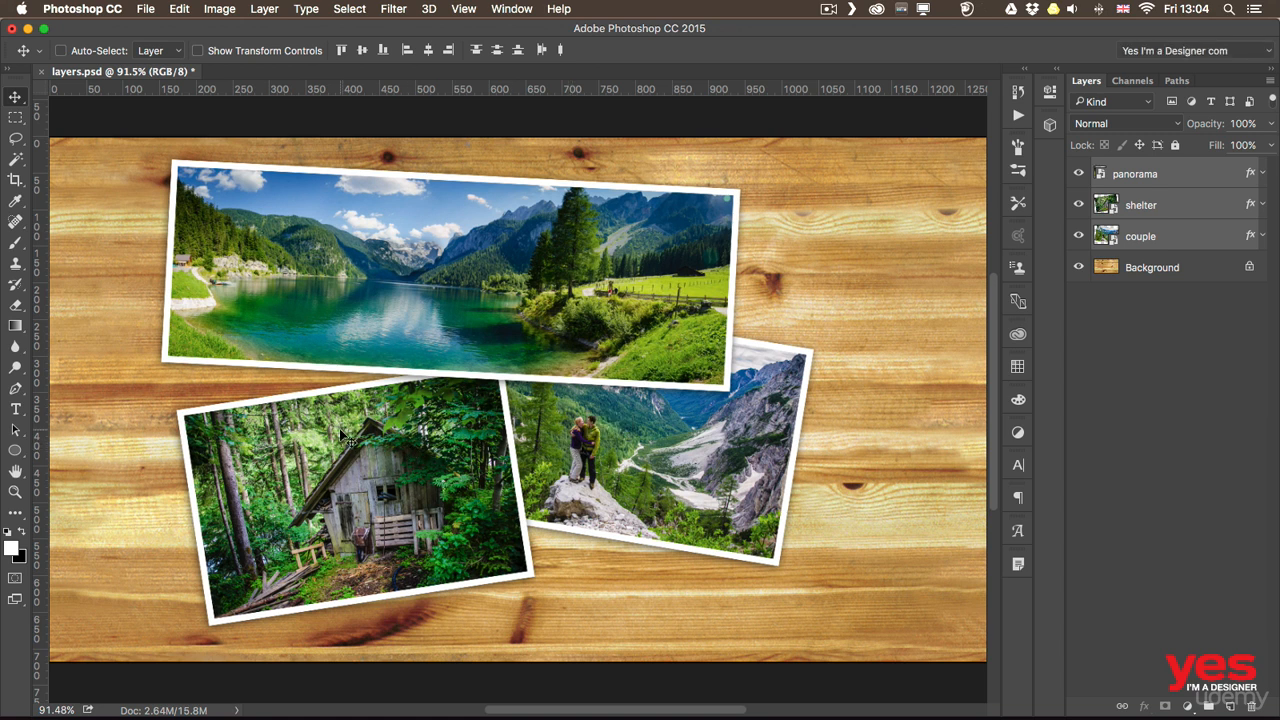
Step: Remove the panorama from the selection and move the shelter and couple photos slightly up and to the right
key(super)
shift+super+click(422, 270)
mouse_move(440, 440)
mouse_down()
mouse_move(528, 413)
mouse_move(451, 420)
mouse_up()
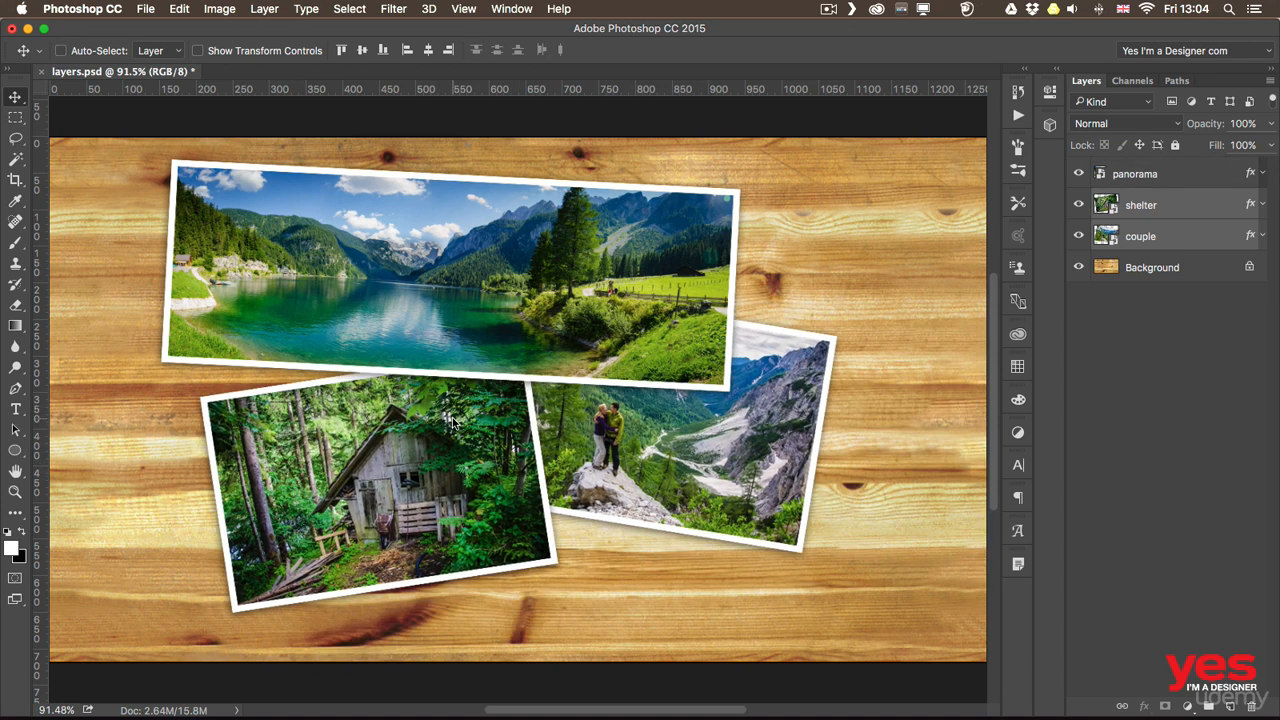
Step: Add the panorama photo to the selection and remove it again on the canvas, and deselect all layers
shift+super+click(443, 333)
shift+super+click(438, 331)
super+click(117, 331)
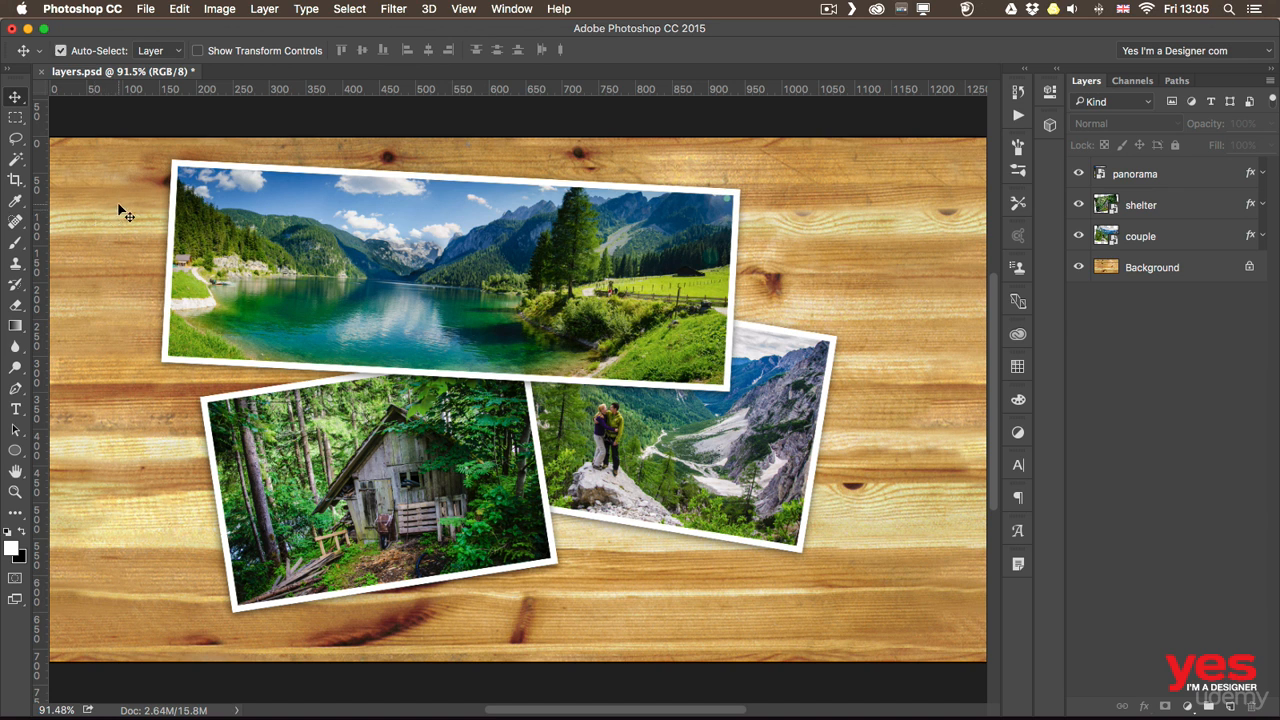
Step: Select all three photos by enclosing them from the upper left, move them slightly down and right, and deselect all layers
drag(120, 203, 668, 552)
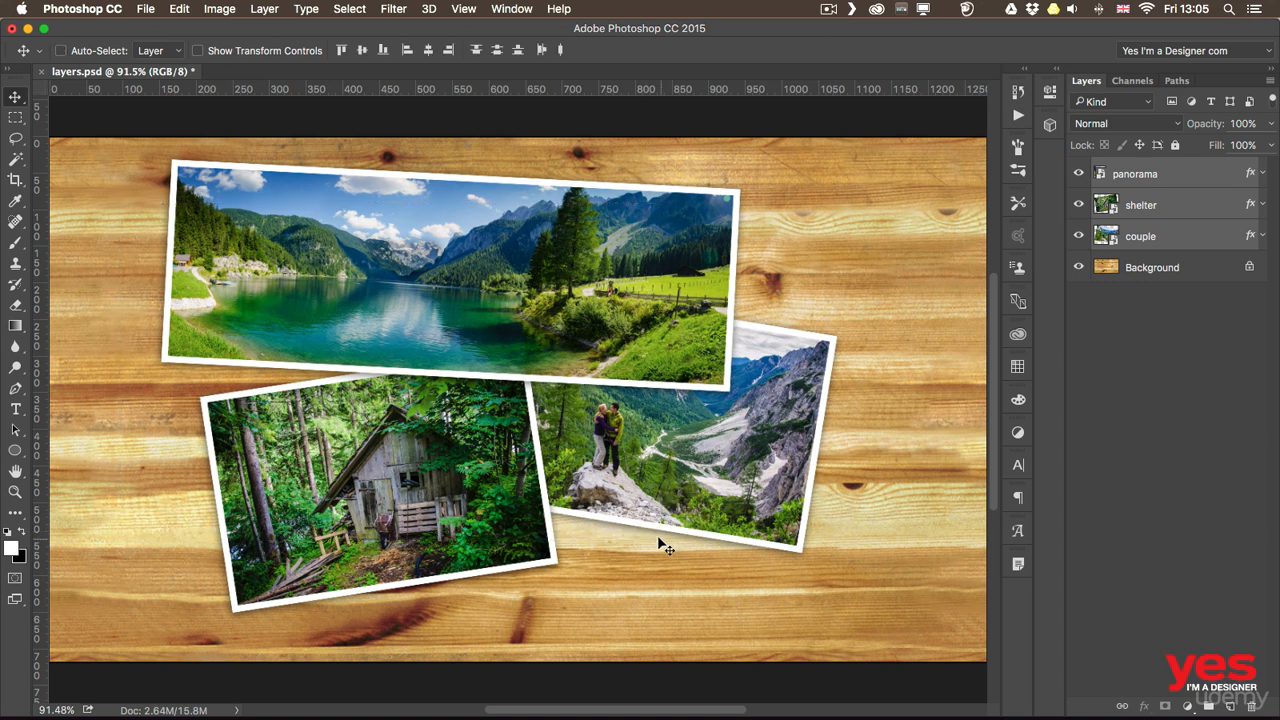
mouse_move(457, 469)
mouse_down()
mouse_move(580, 500)
mouse_move(467, 487)
mouse_up()
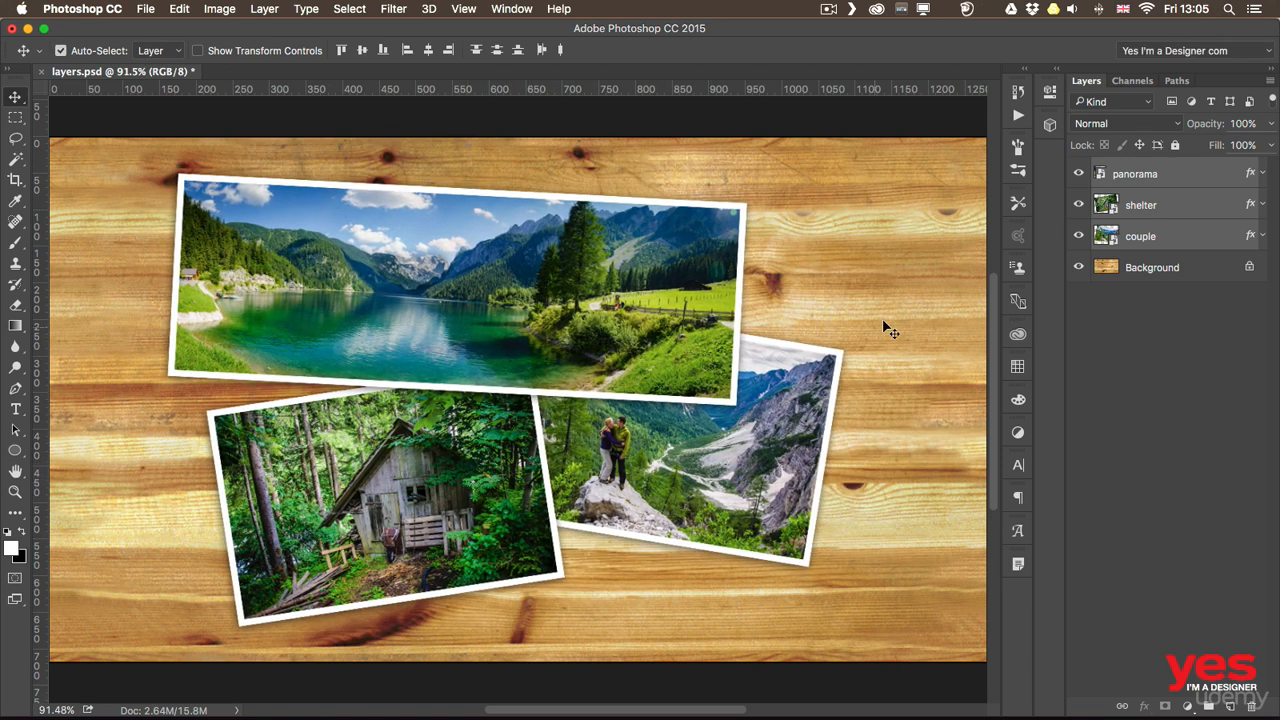
super+click(822, 222)
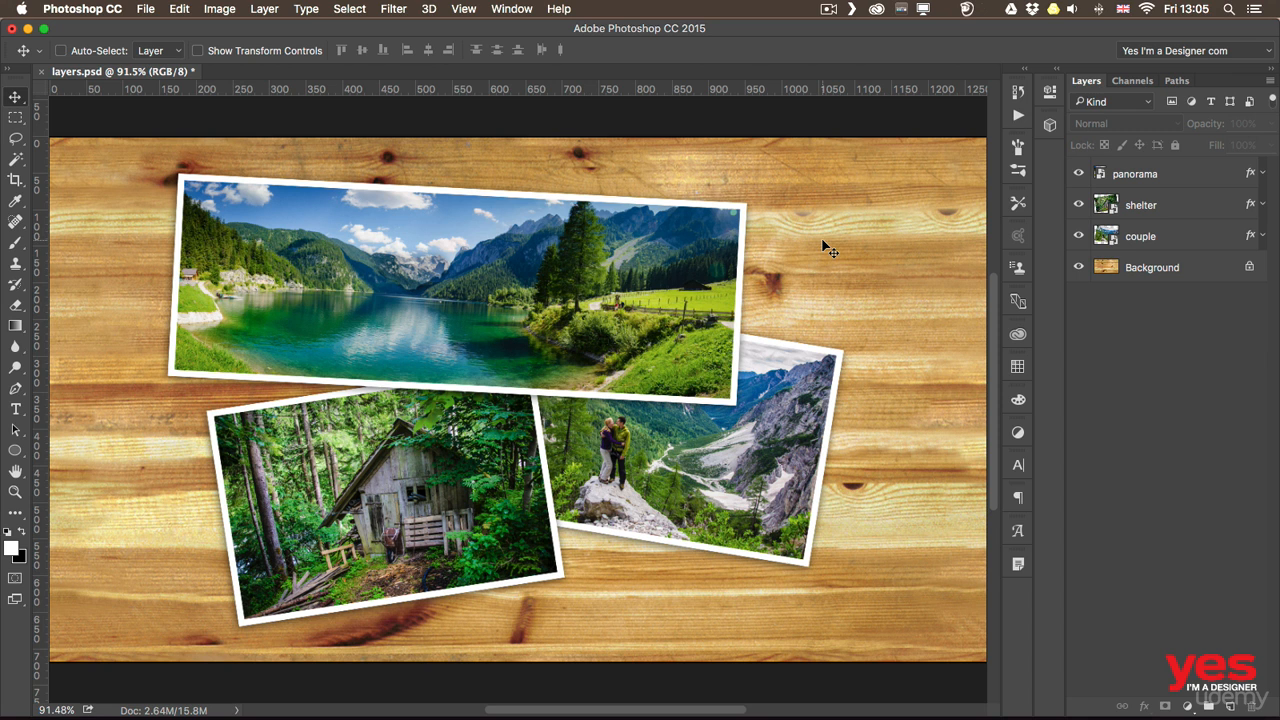
Step: Select the three photos with a selection frame from the upper right, move them slightly right, and deselect all layers
mouse_move(888, 253)
mouse_down()
mouse_move(857, 297)
mouse_move(523, 422)
mouse_move(294, 486)
mouse_move(651, 480)
mouse_move(657, 458)
mouse_move(393, 492)
mouse_up()
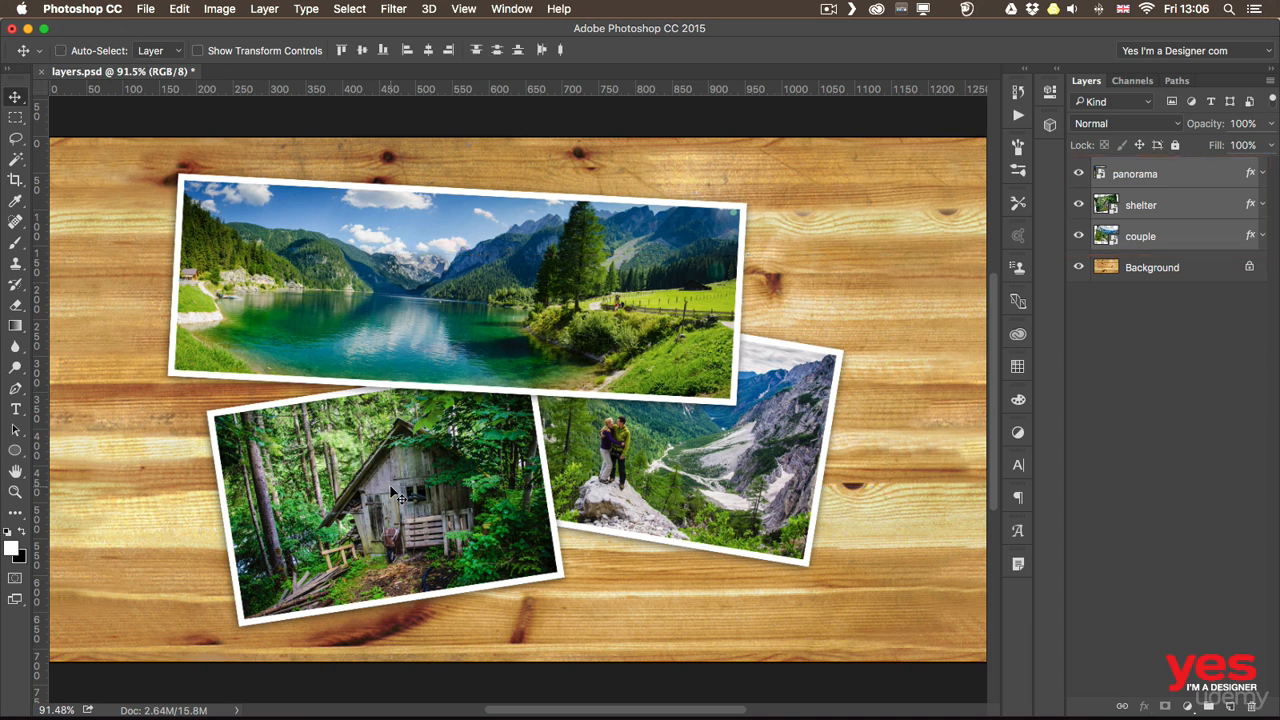
drag(534, 394, 459, 363)
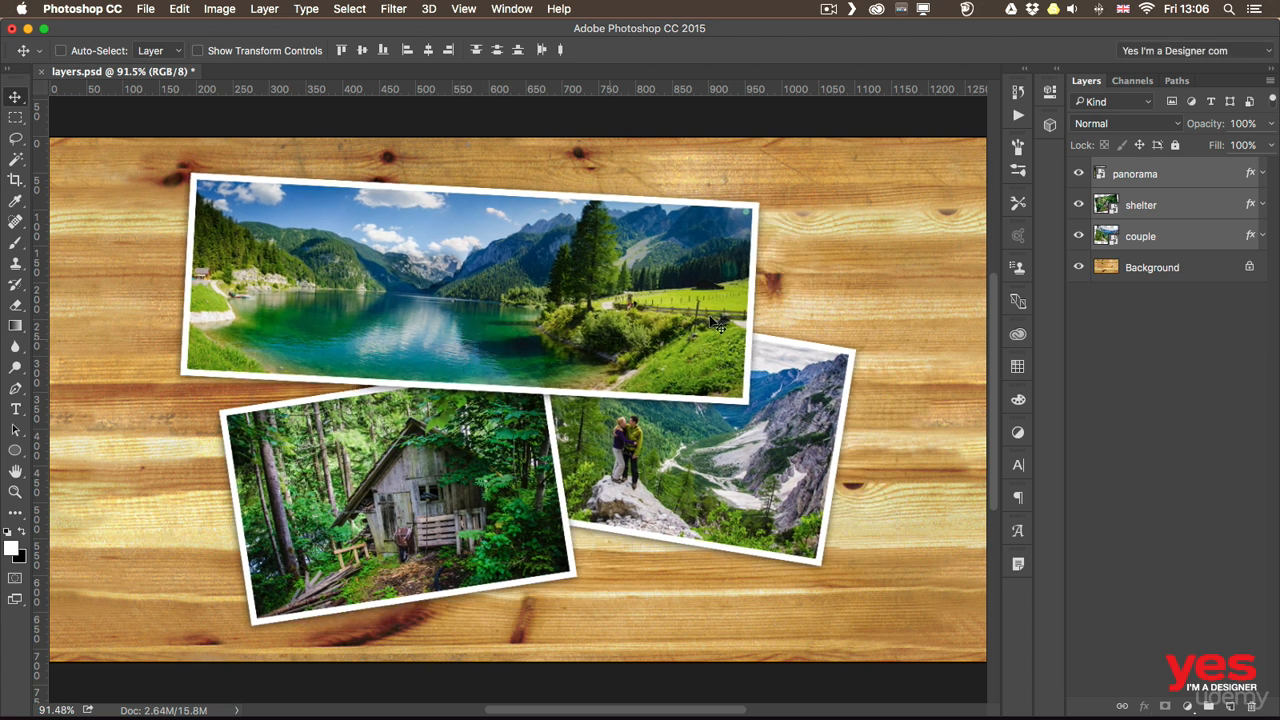
key(super)
super+click(877, 246)
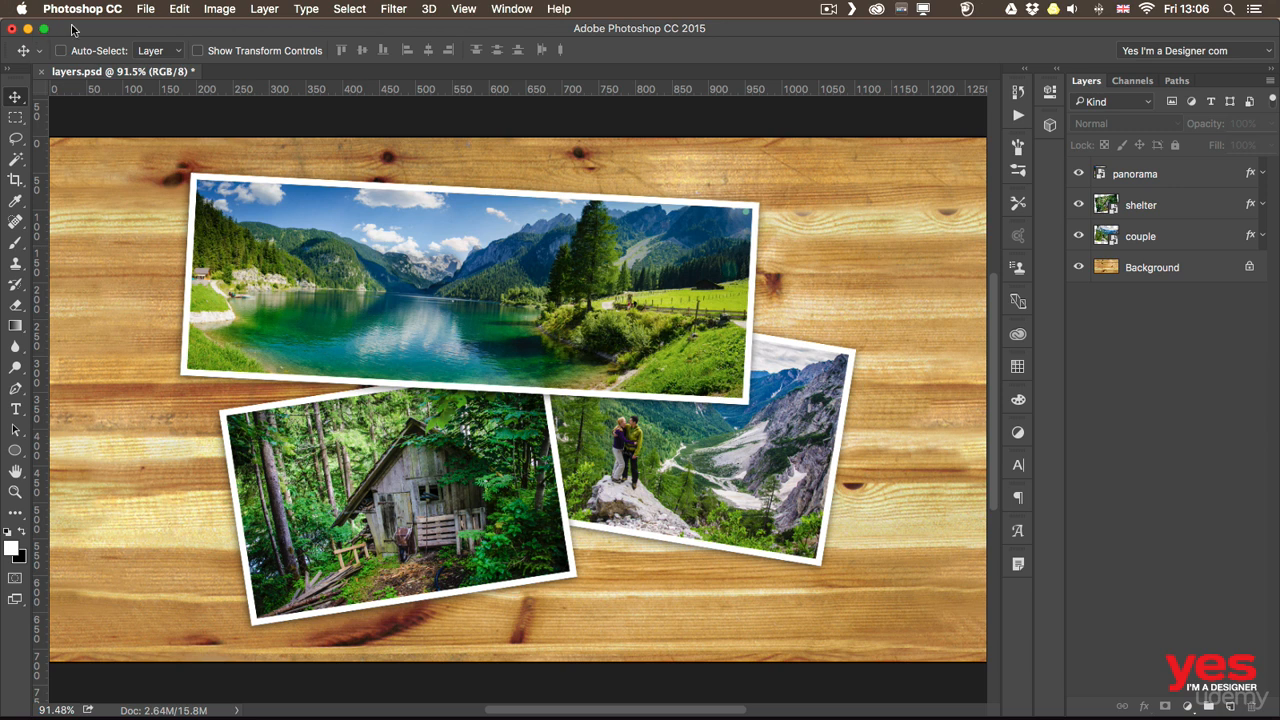
Step: Create a new 480 x 292 pixel RGB document at 72 pixels/inch with white background contents
click(148, 9)
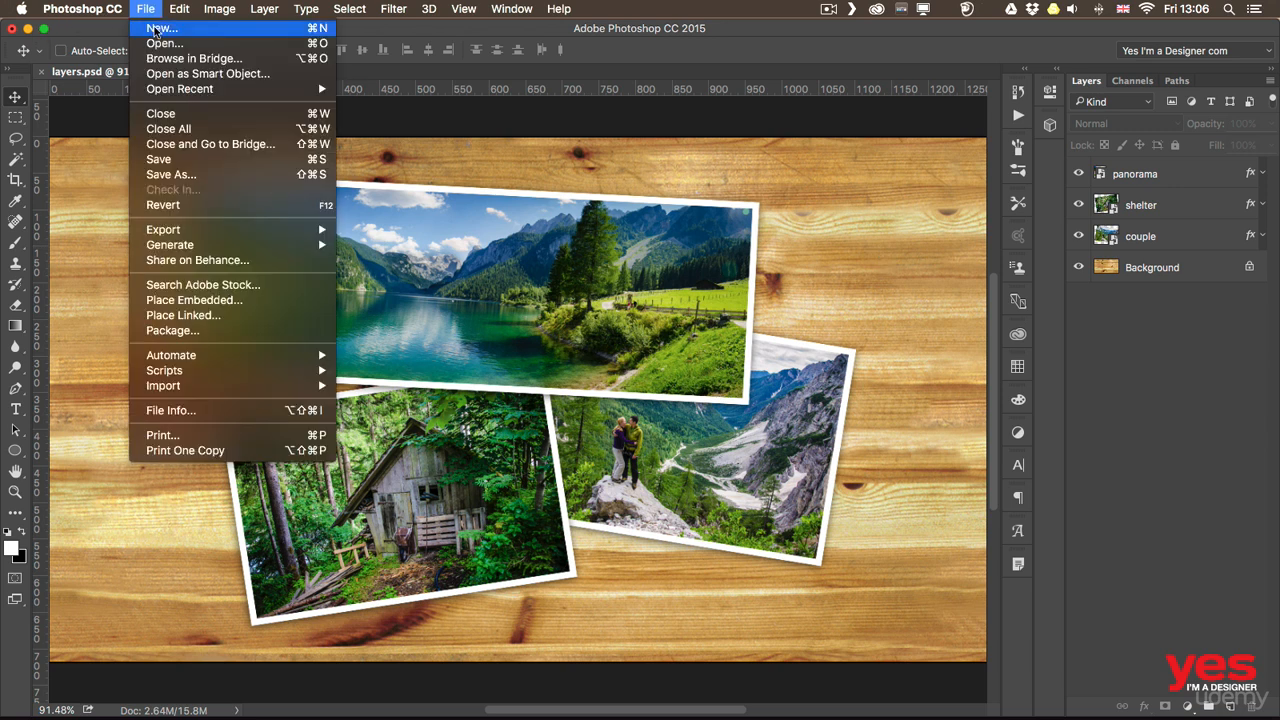
click(155, 29)
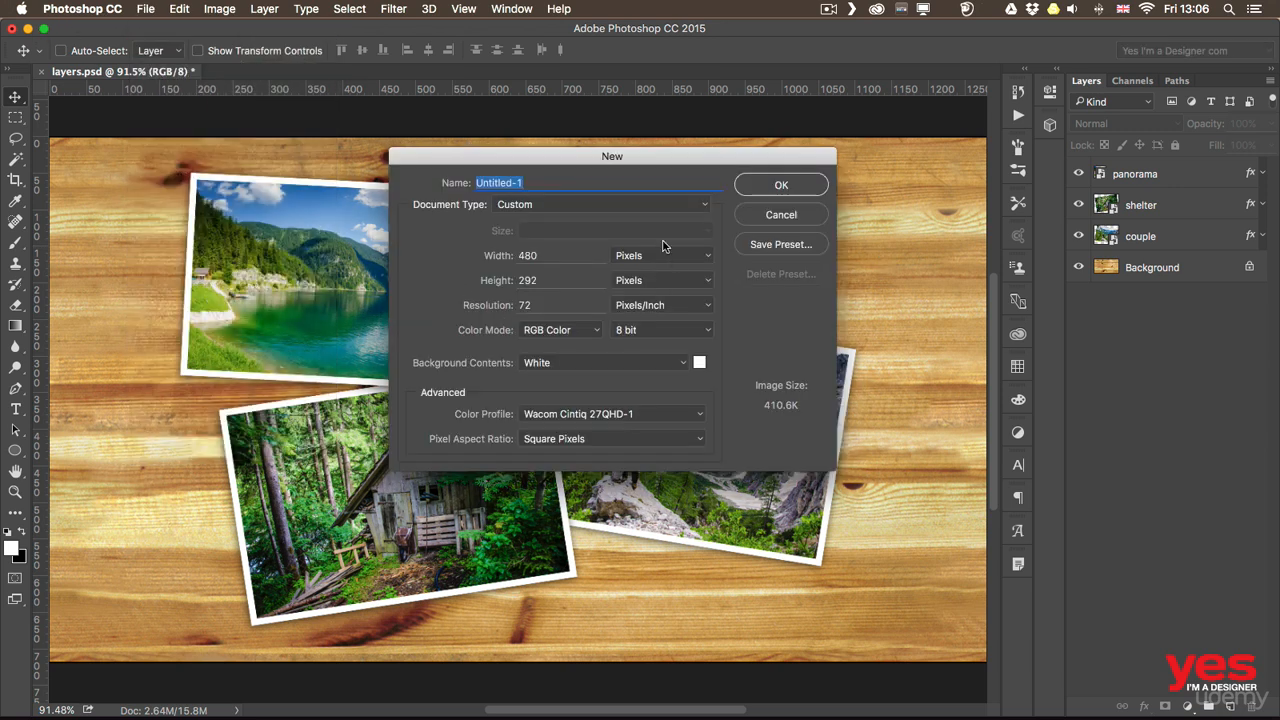
click(770, 187)
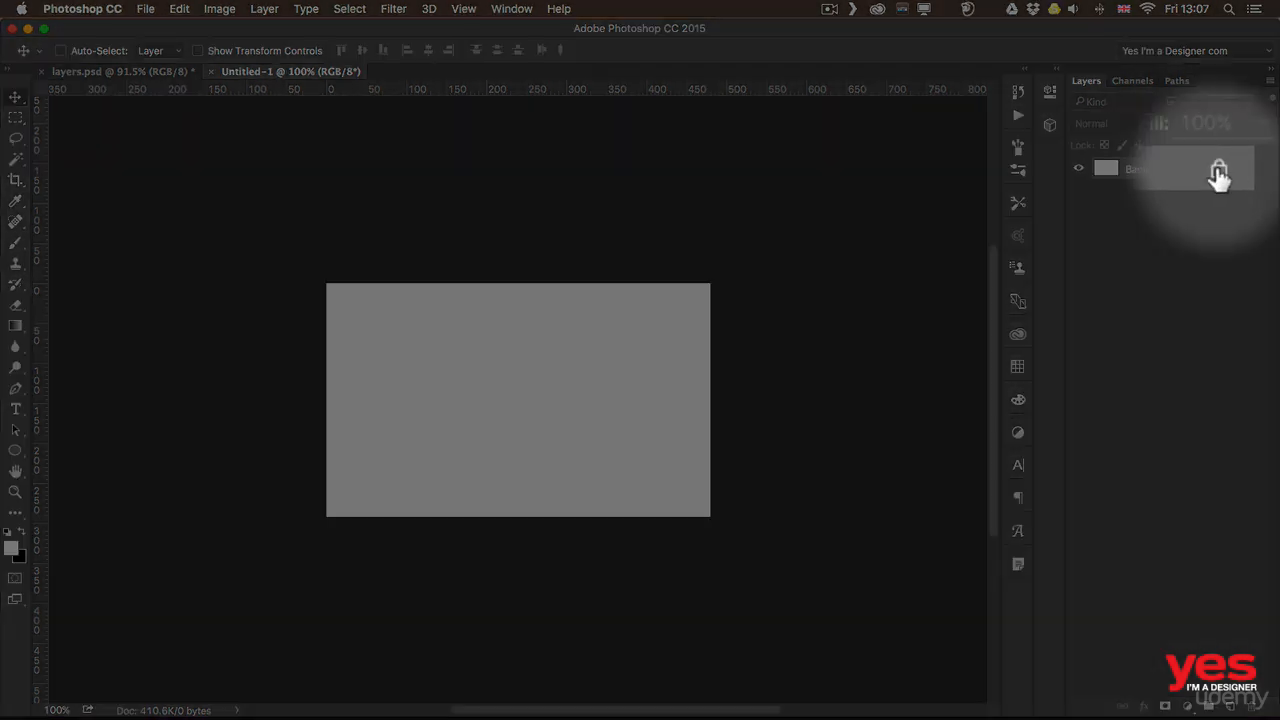
Step: Unlock the Background layer of the new document and move it around, ending about 140 px to the right of the canvas edge
click(1219, 172)
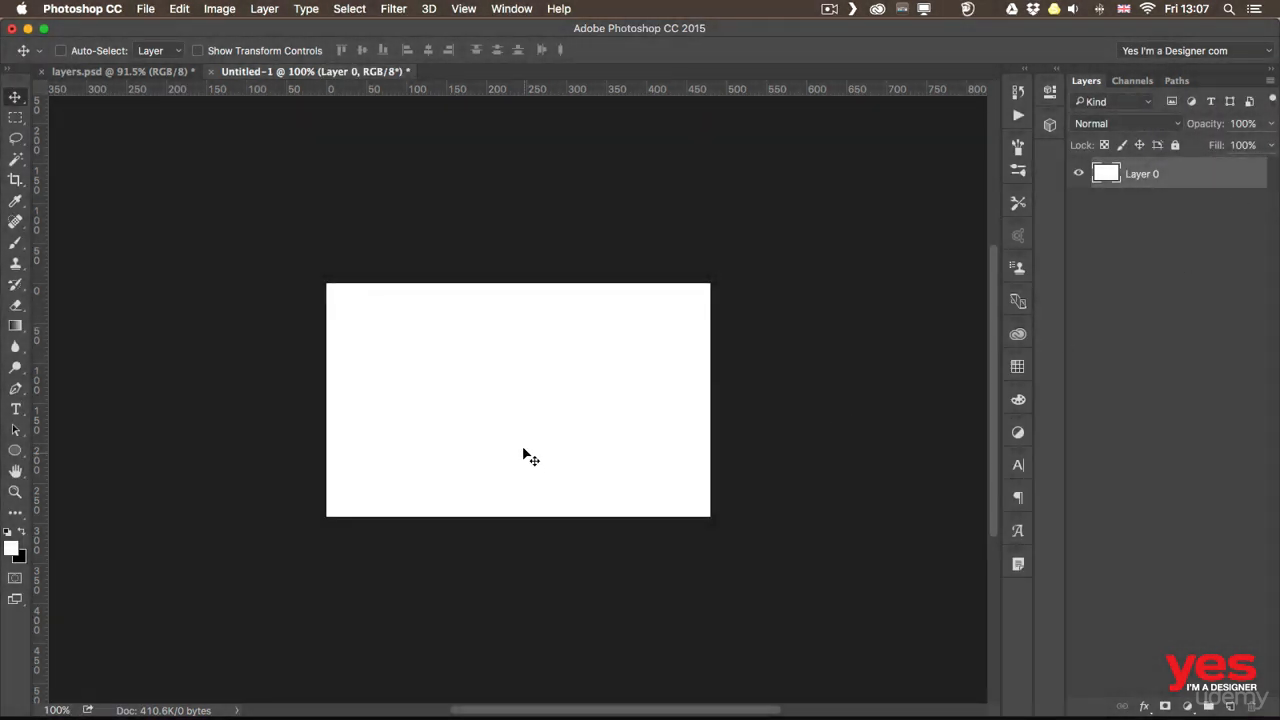
mouse_move(517, 360)
mouse_down()
mouse_move(431, 358)
mouse_move(551, 409)
mouse_move(577, 352)
mouse_move(526, 363)
mouse_up()
mouse_move(532, 386)
mouse_down()
mouse_move(437, 374)
mouse_move(357, 446)
mouse_move(664, 435)
mouse_move(606, 363)
mouse_move(569, 414)
mouse_move(535, 408)
mouse_up()
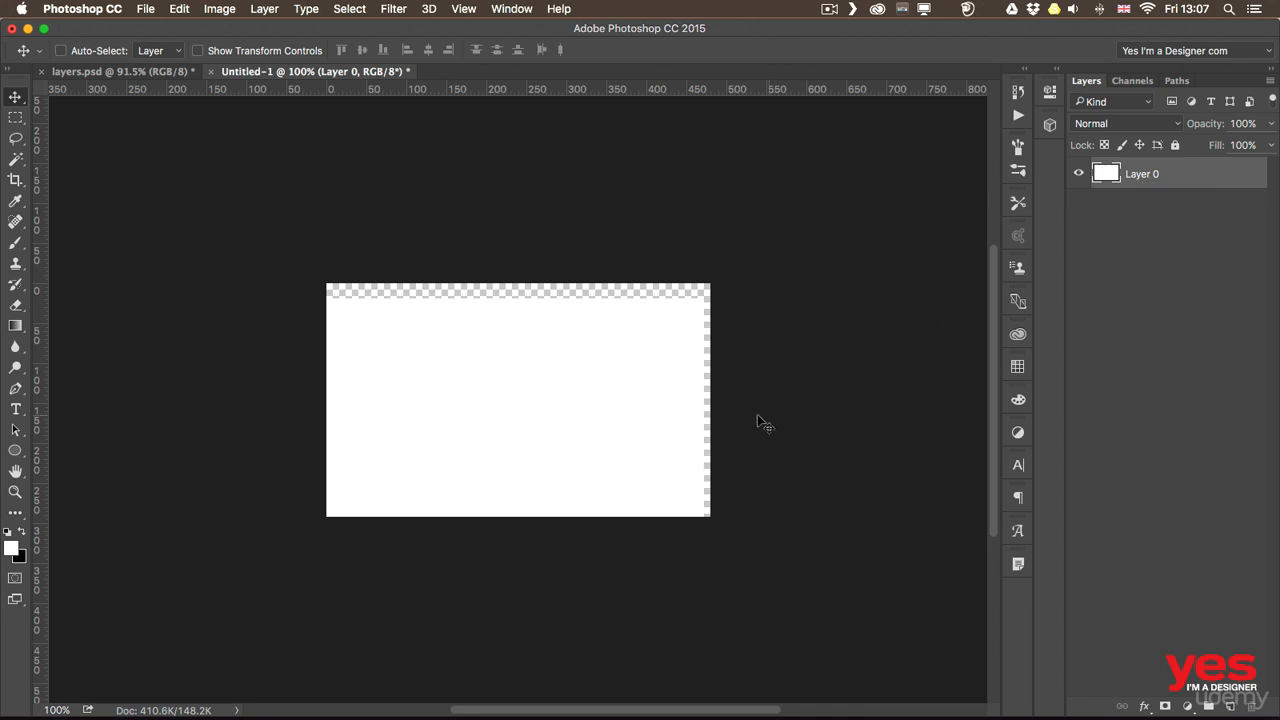
drag(377, 369, 494, 347)
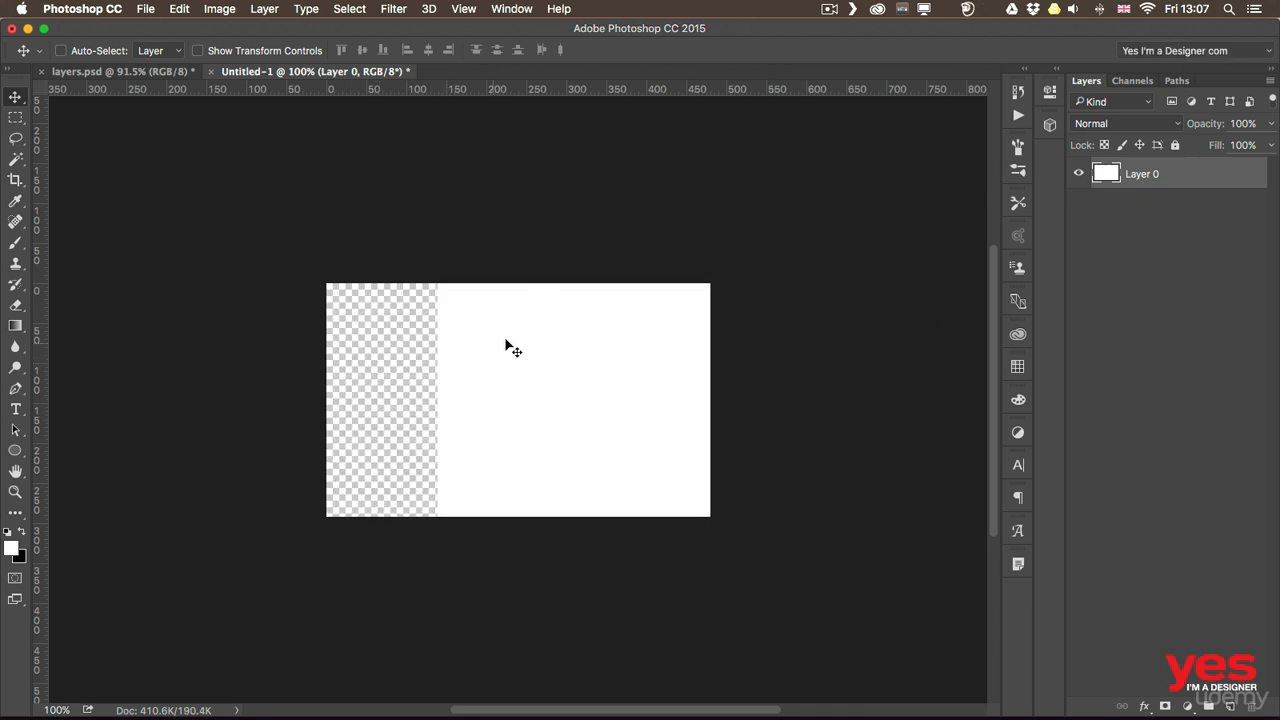
Step: Convert Layer 0 back into a background layer with the Background from Layer command
click(251, 12)
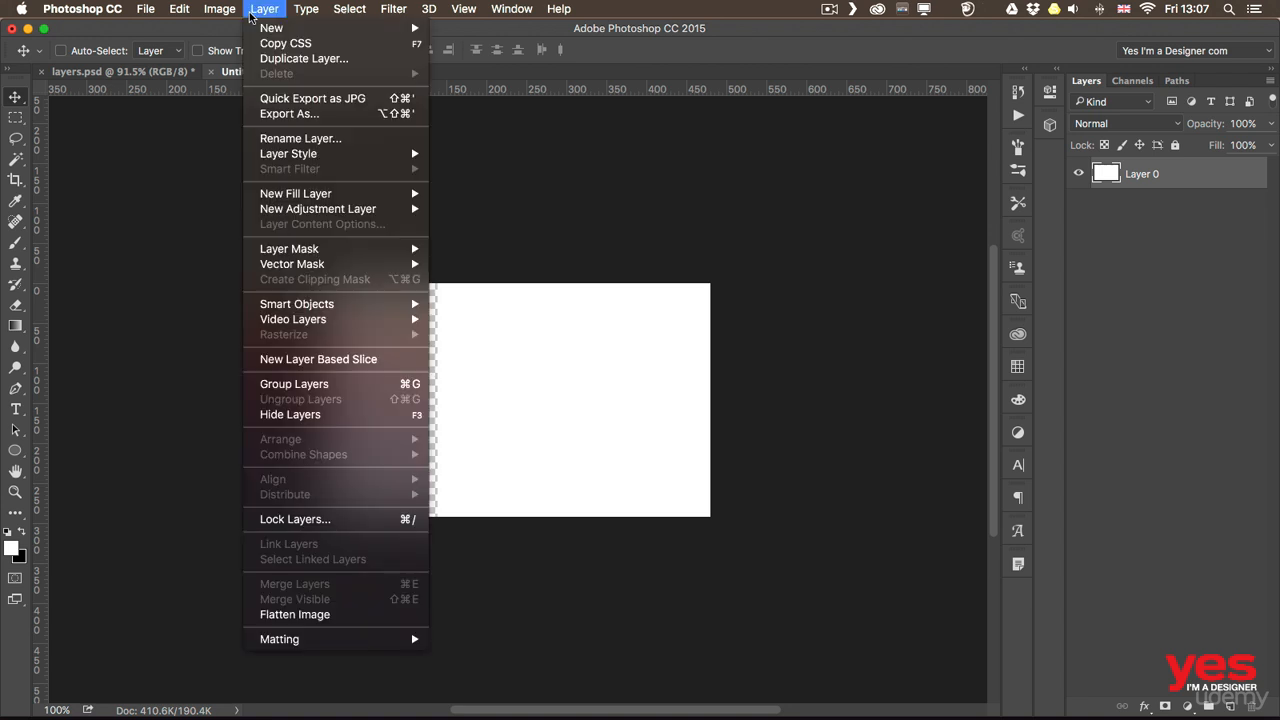
mouse_move(283, 30)
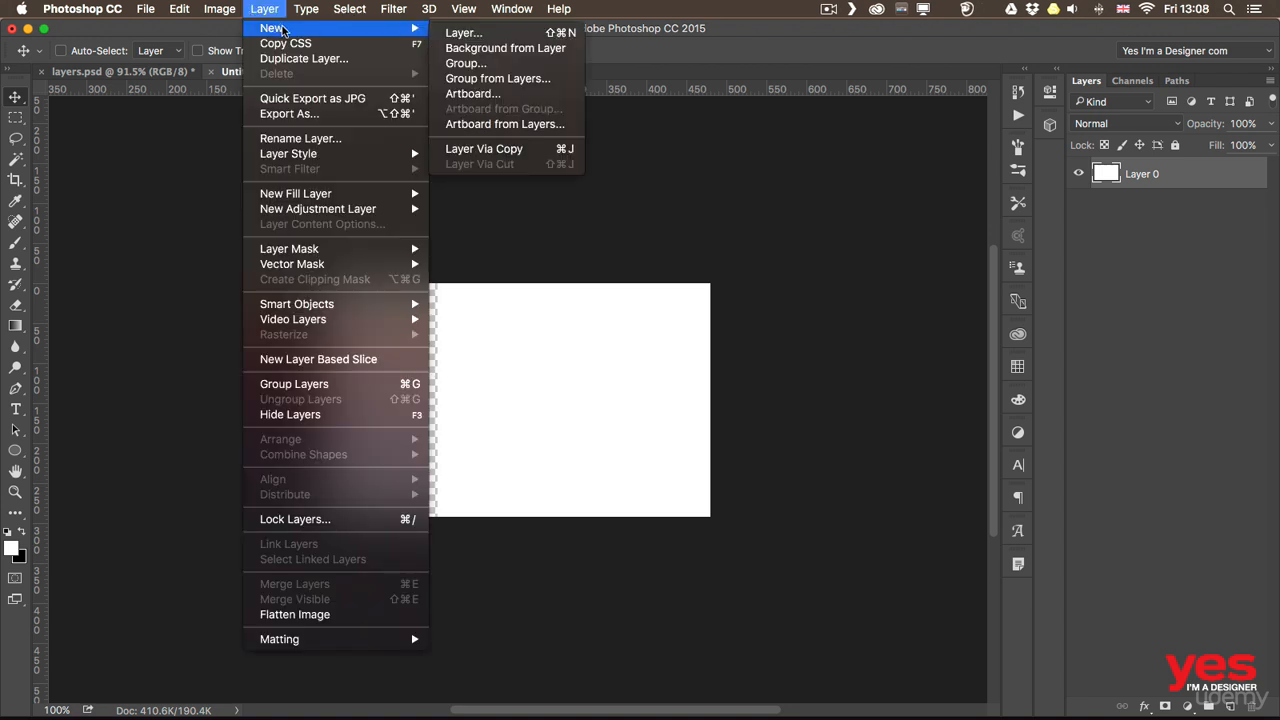
click(543, 55)
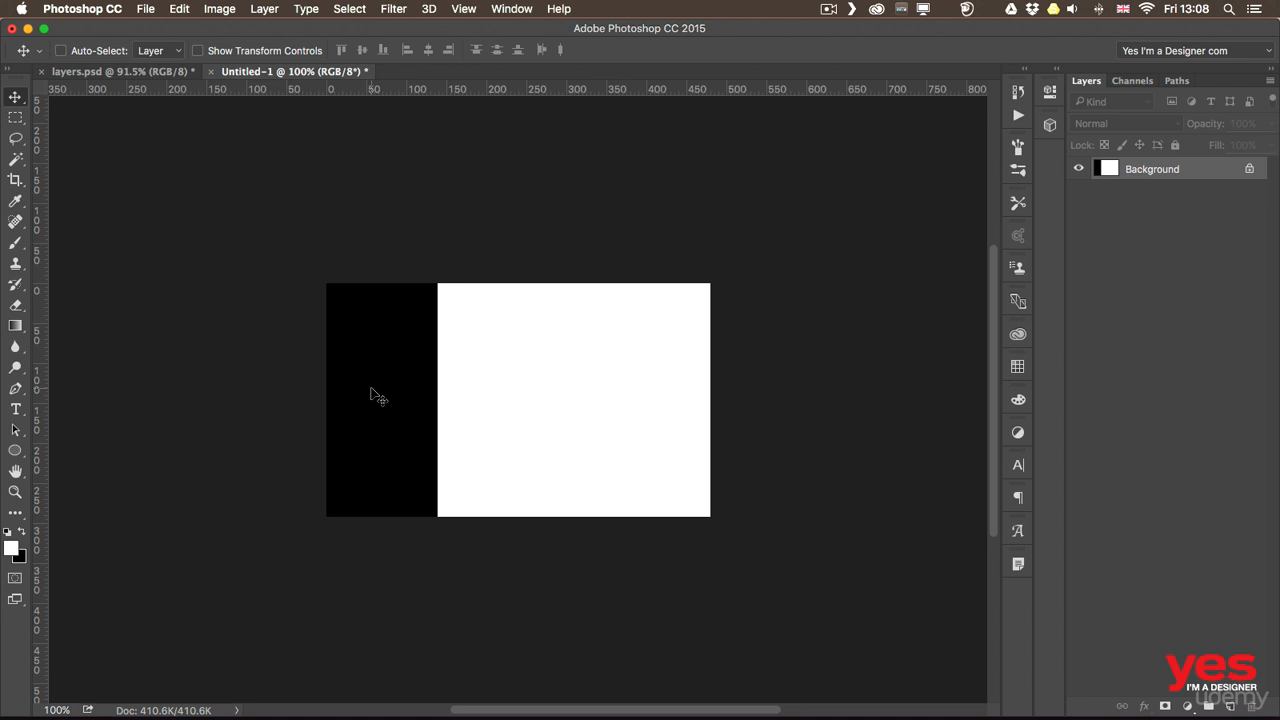
Step: Open girls-1031538.jpg from Adobe Bridge in Photoshop and convert its Background into a regular layer named Layer 0
key(super+Tab)
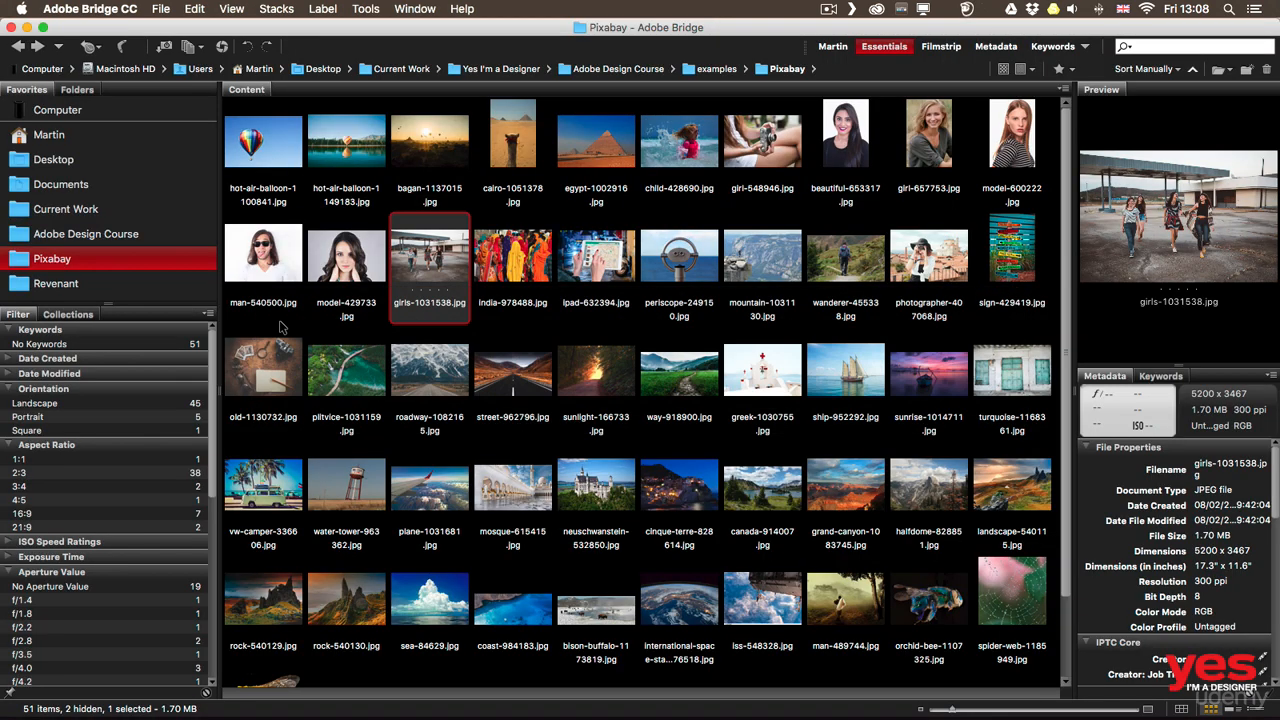
double_click(428, 262)
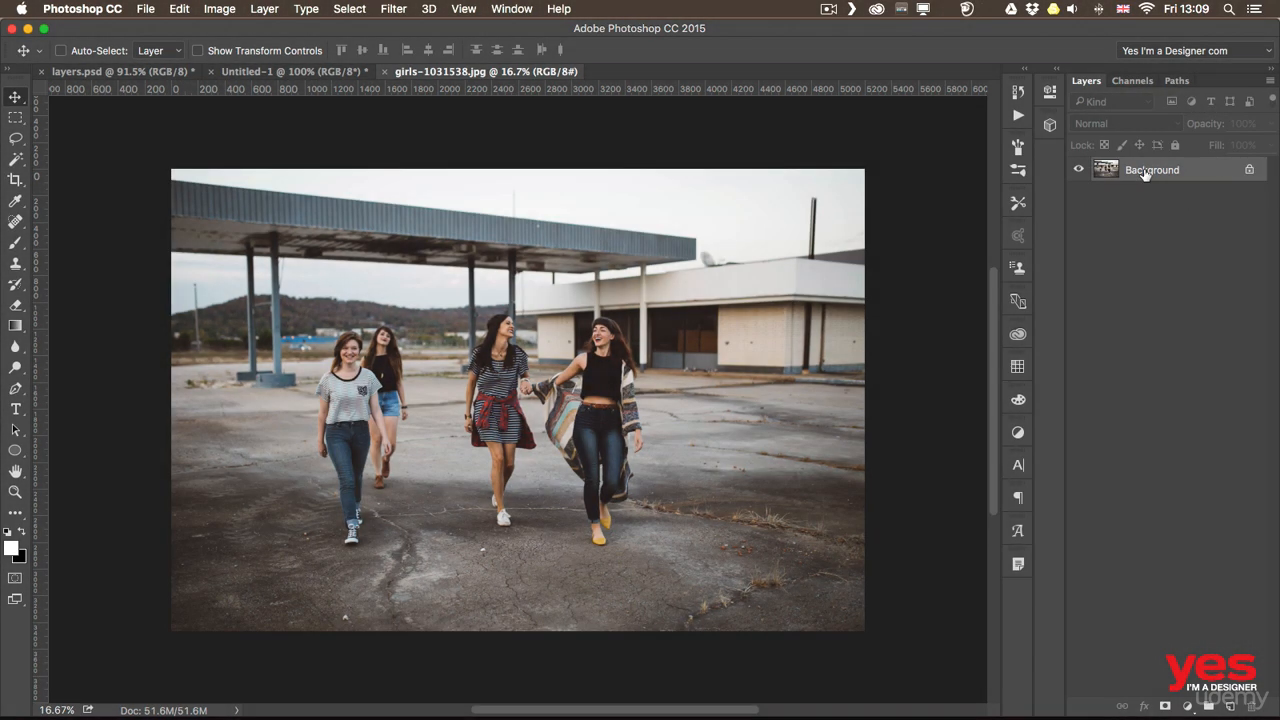
double_click(1146, 170)
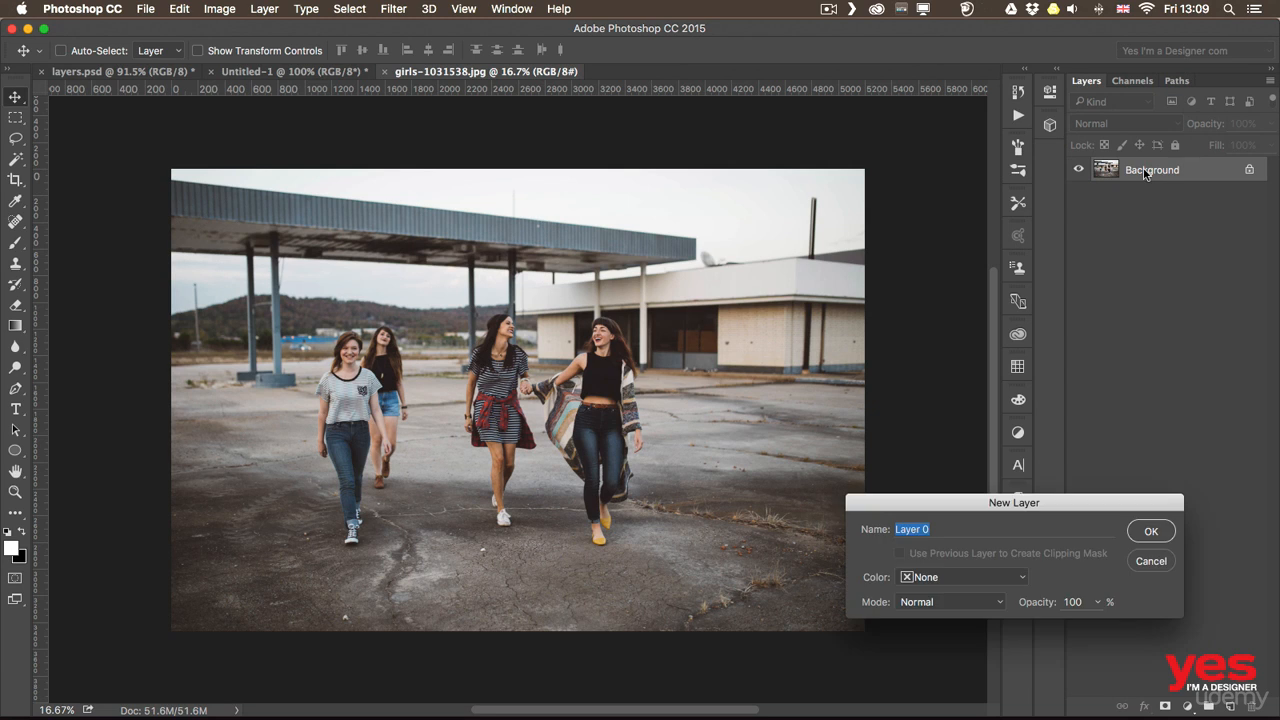
click(1148, 530)
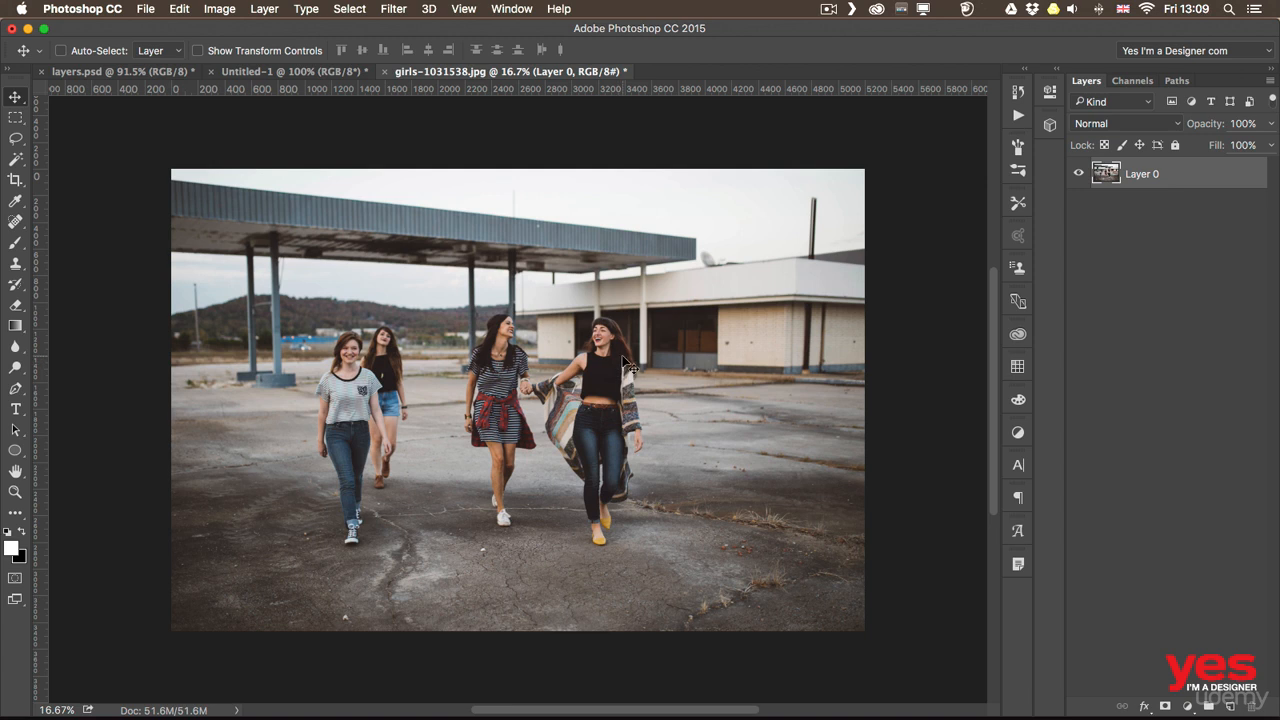
mouse_move(615, 356)
mouse_down()
mouse_move(492, 352)
mouse_move(495, 378)
mouse_move(575, 296)
mouse_move(665, 358)
mouse_move(620, 360)
mouse_up()
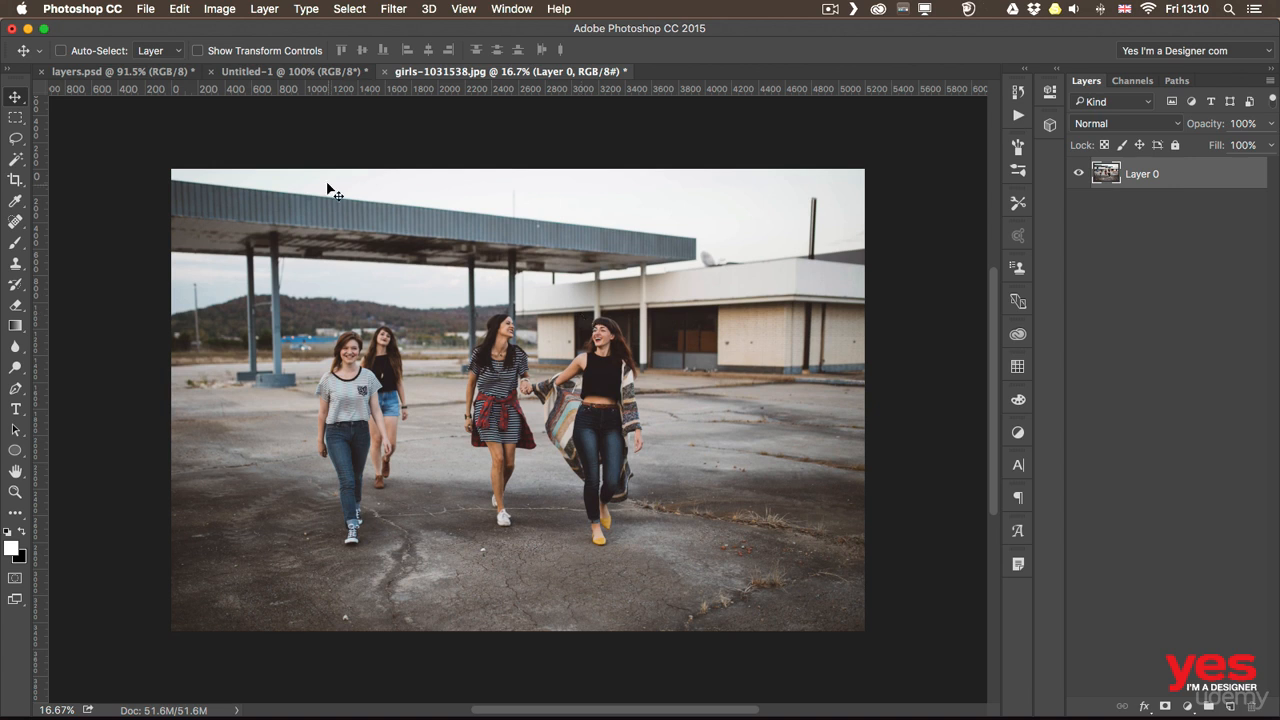
Step: Place coast-984183.jpg as an embedded image above Layer 0 and move it to the upper right of the canvas
click(152, 8)
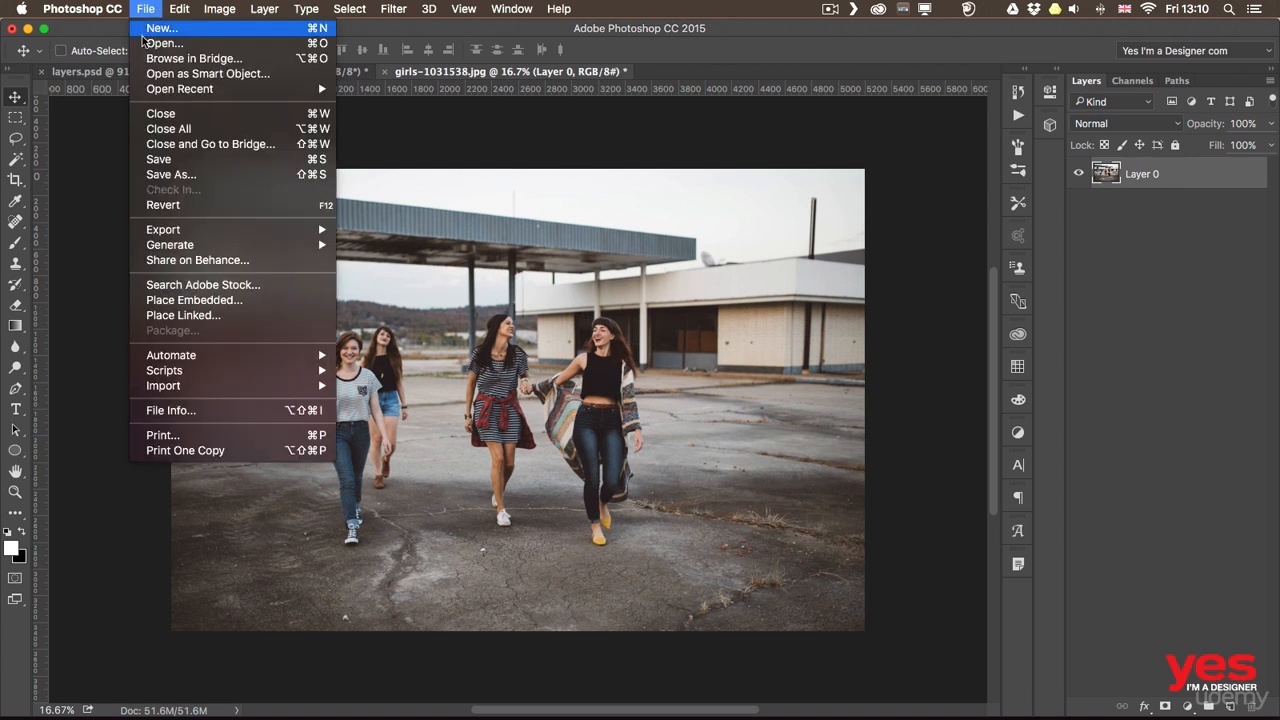
click(205, 300)
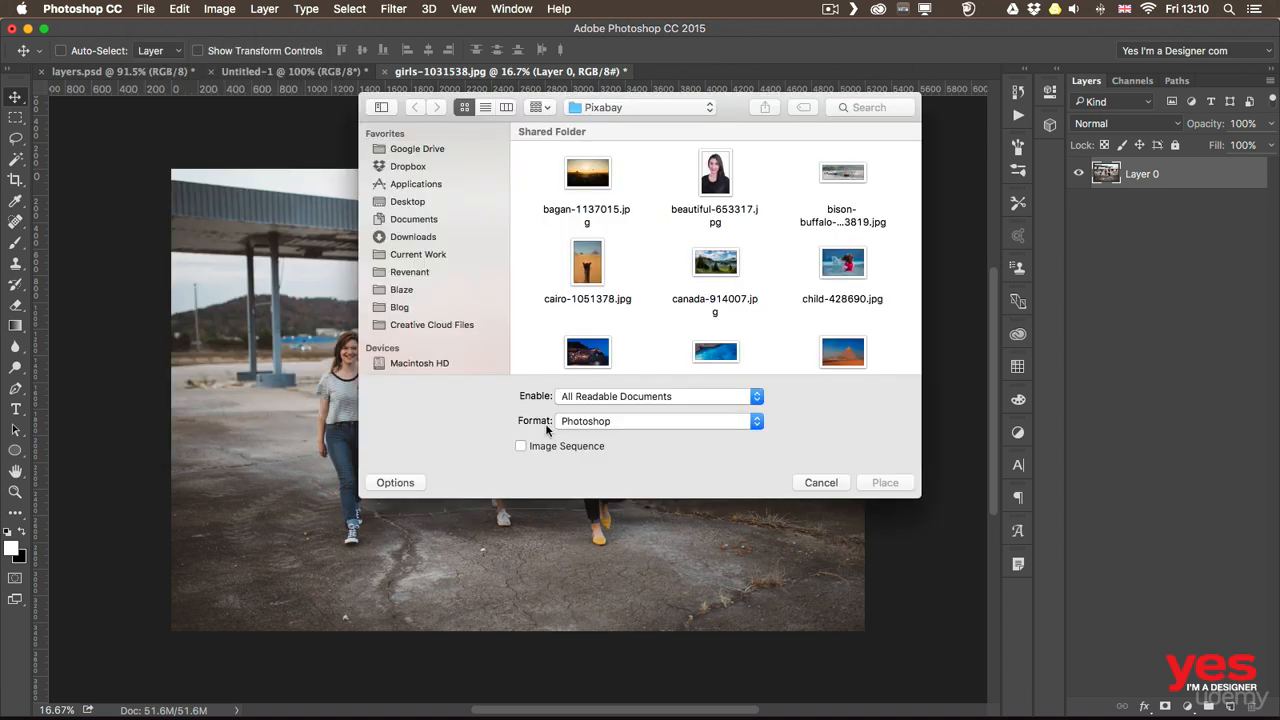
click(705, 354)
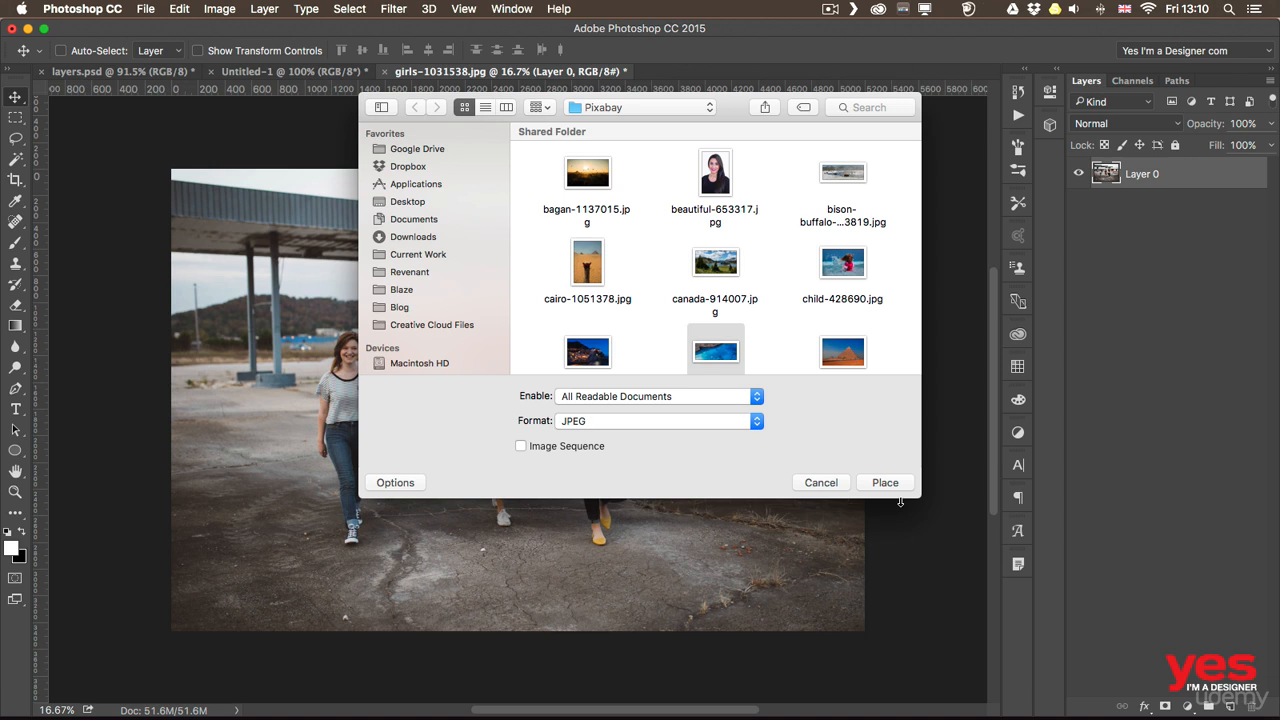
click(897, 488)
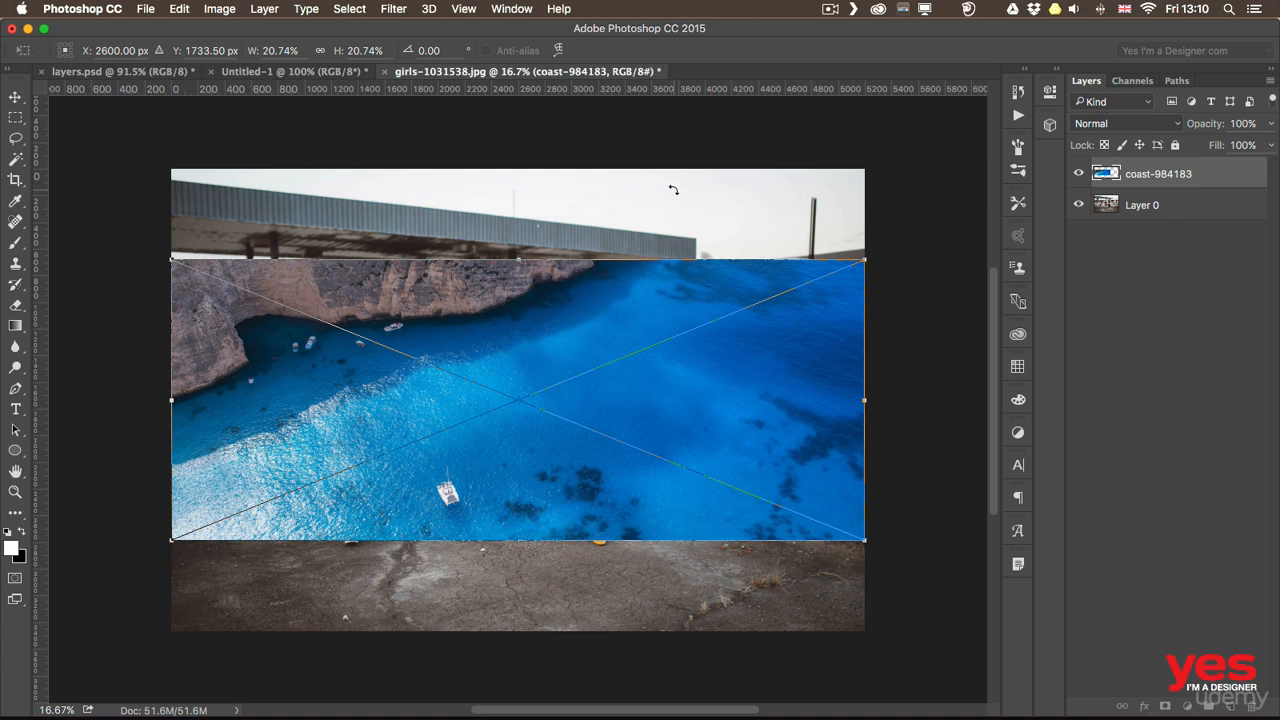
key(Return)
drag(686, 387, 770, 267)
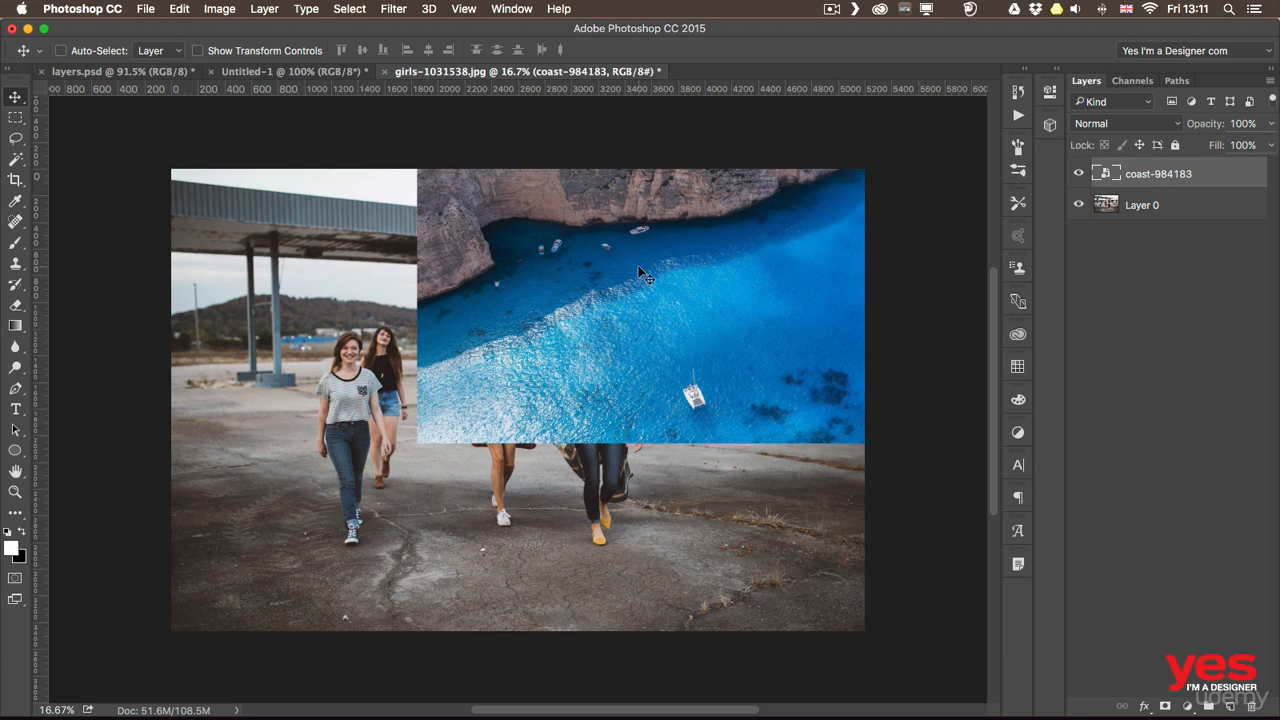
Step: Examine the file formats and the Layers option offered when saving the layered document under a new name, and cancel the save
click(145, 10)
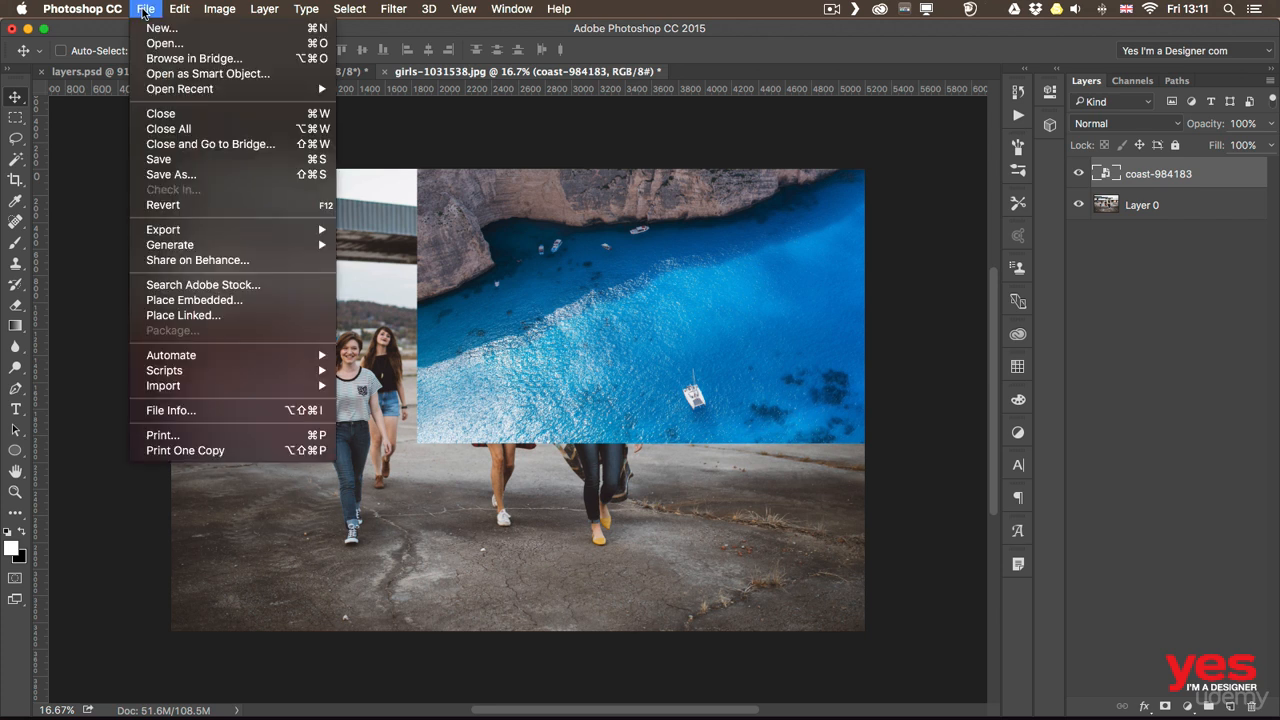
click(170, 175)
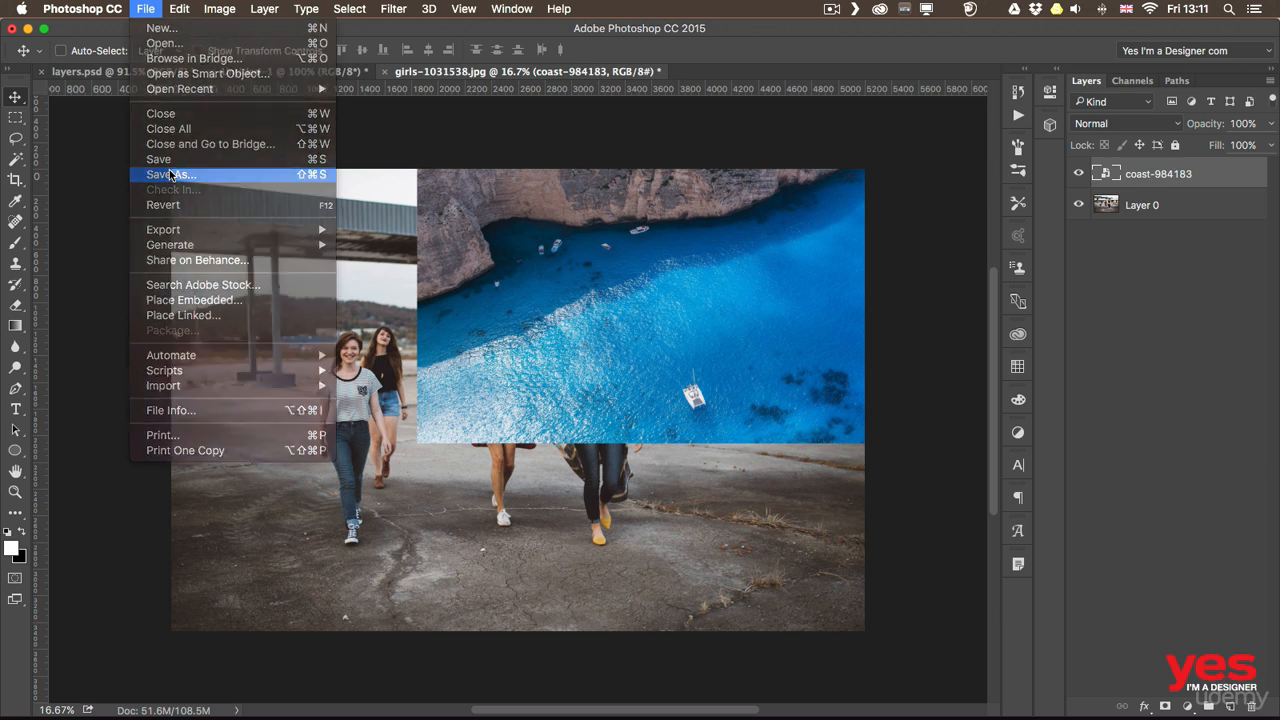
click(797, 527)
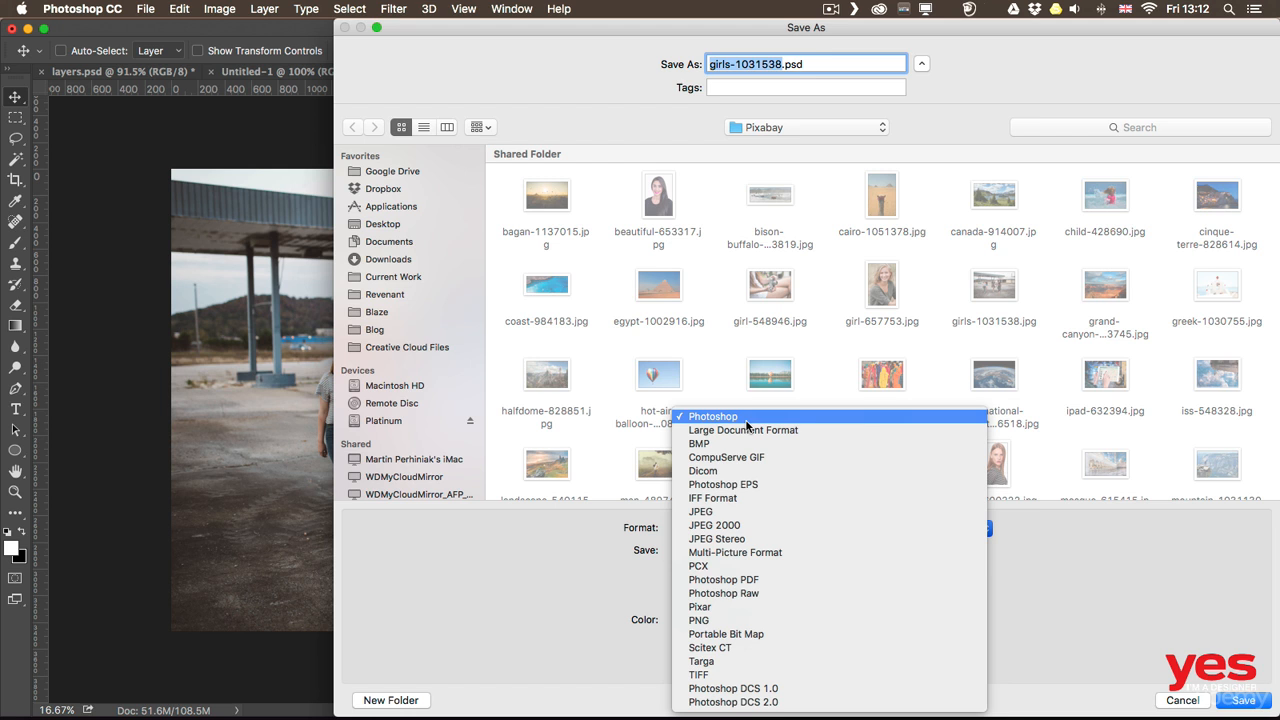
click(513, 551)
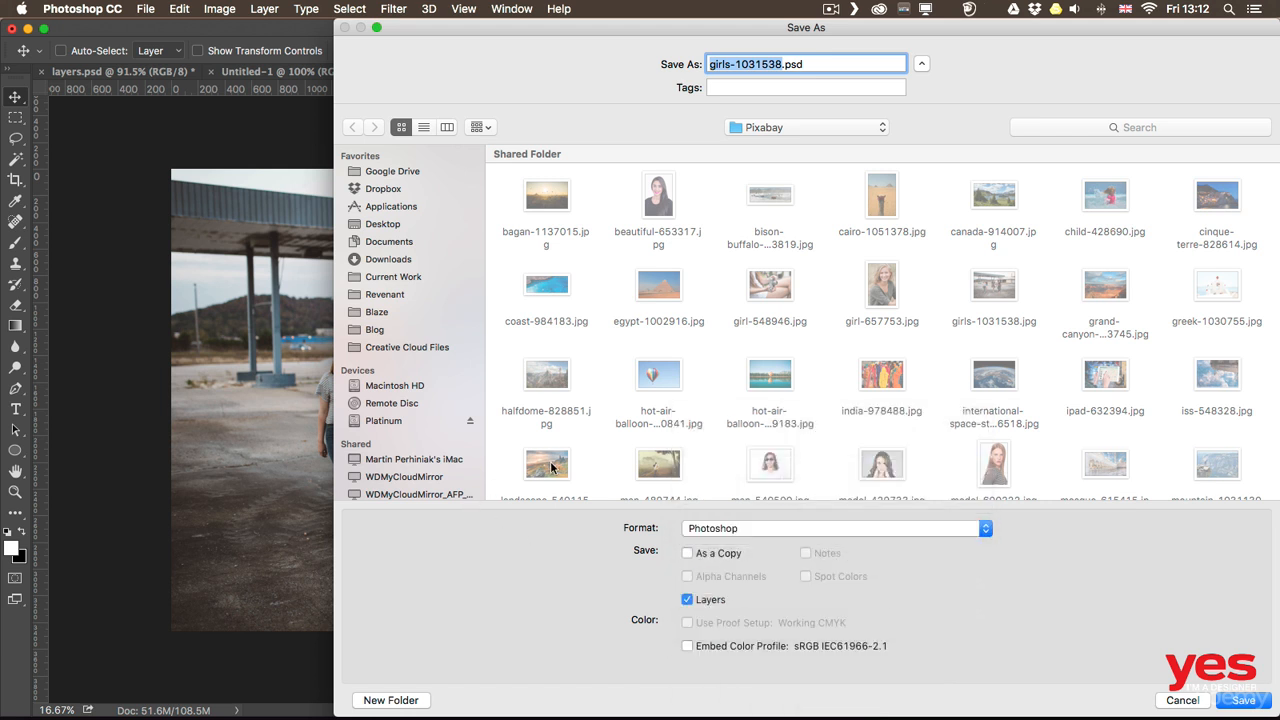
drag(746, 30, 565, 12)
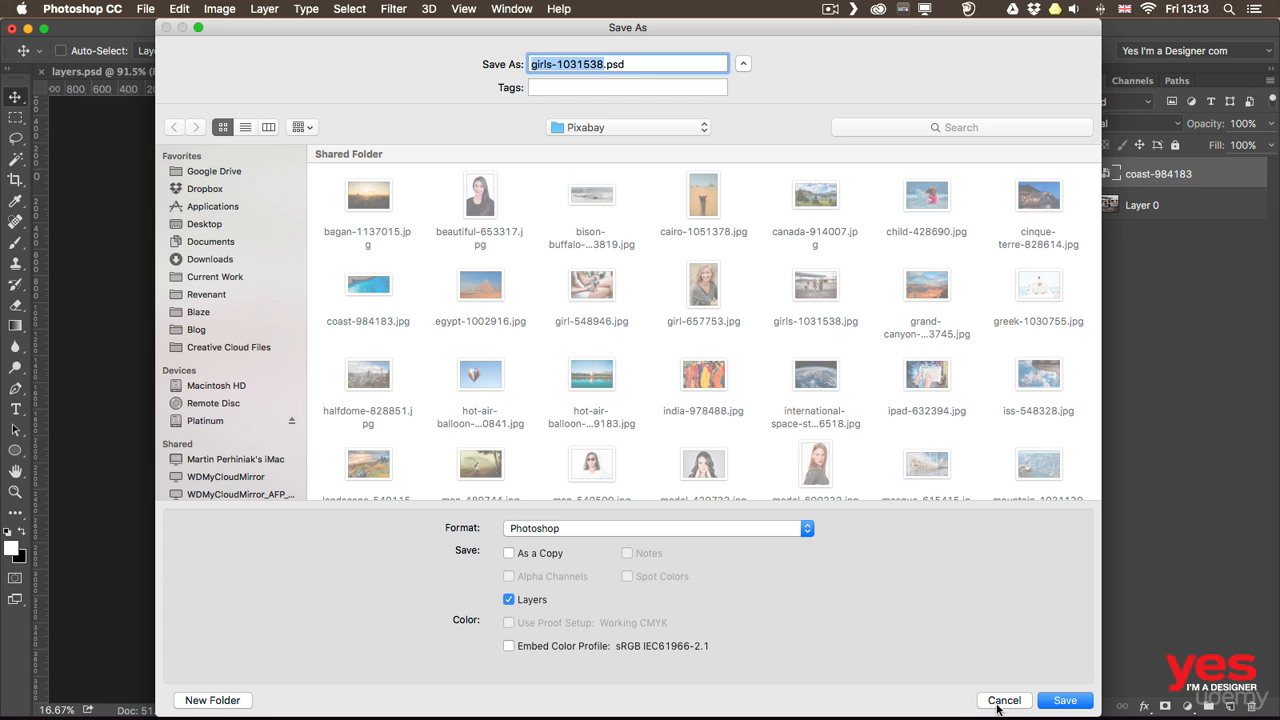
click(1004, 700)
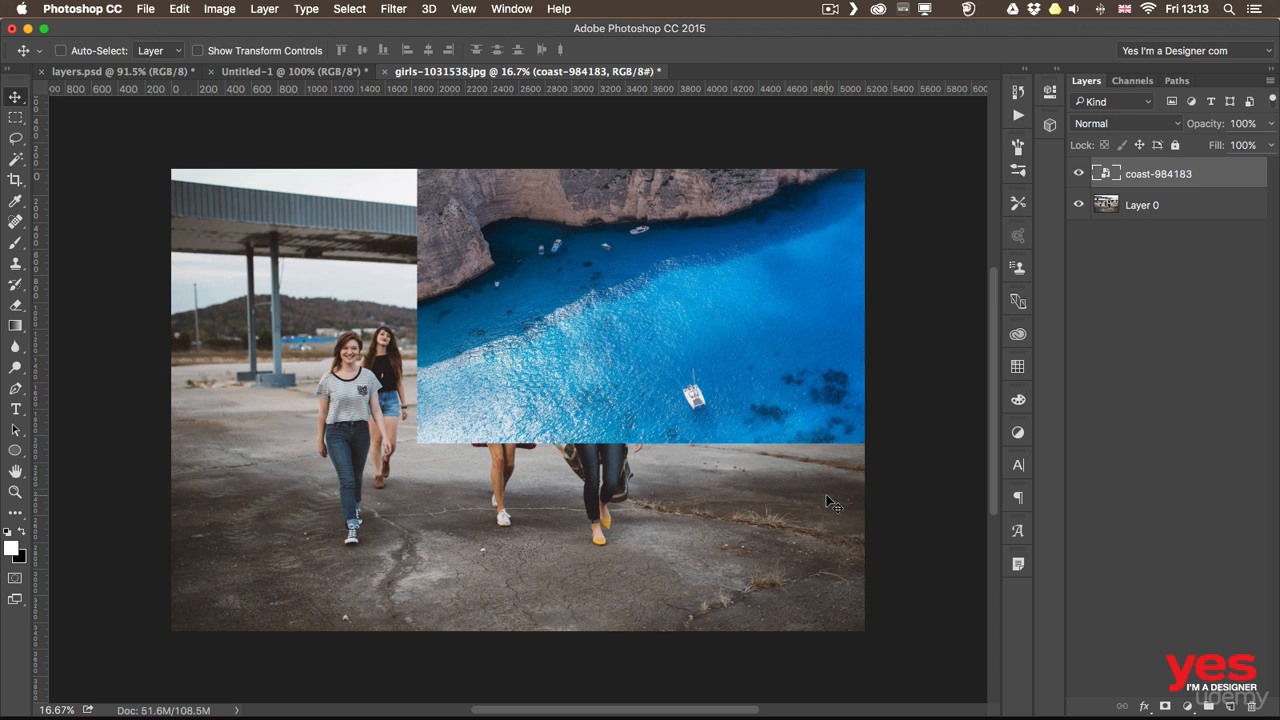
Step: Switch back to the layers.psd document
click(122, 72)
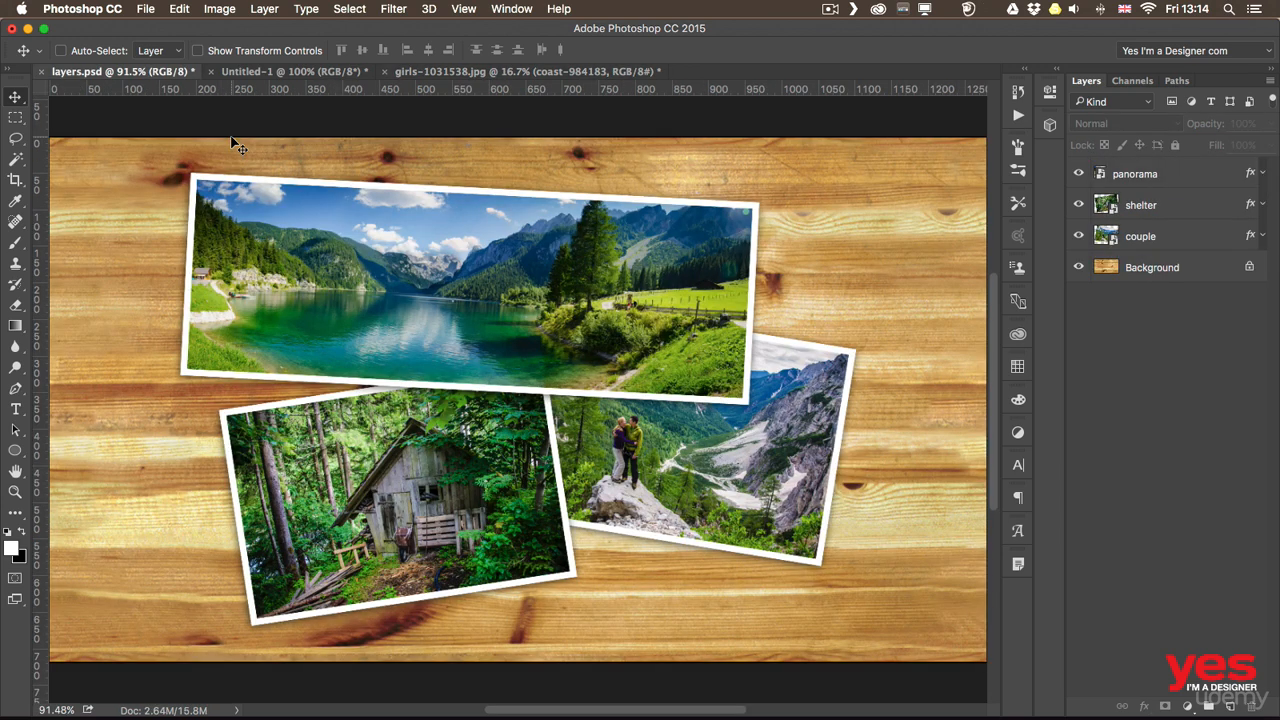